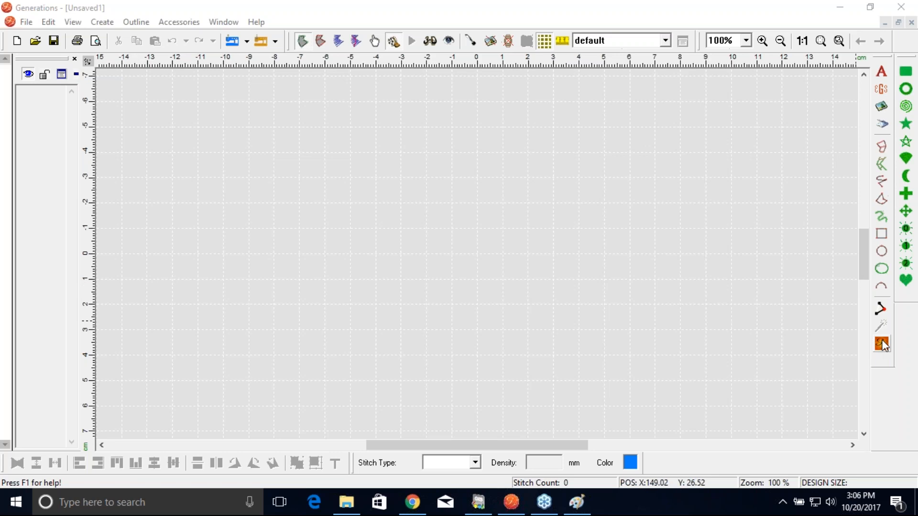
Switch to Paint and examine the stitched detail of the books image from top to bottom at 500% magnification.
left_click(577, 506)
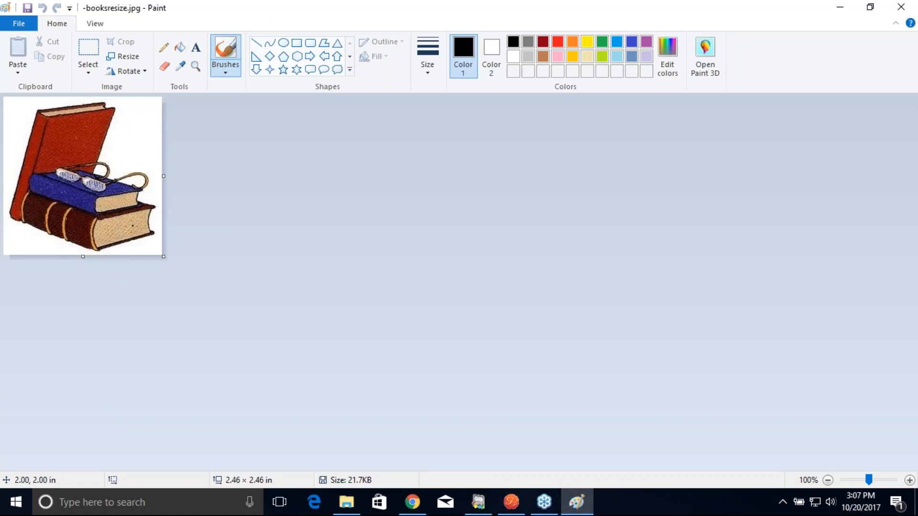
left_click(909, 480)
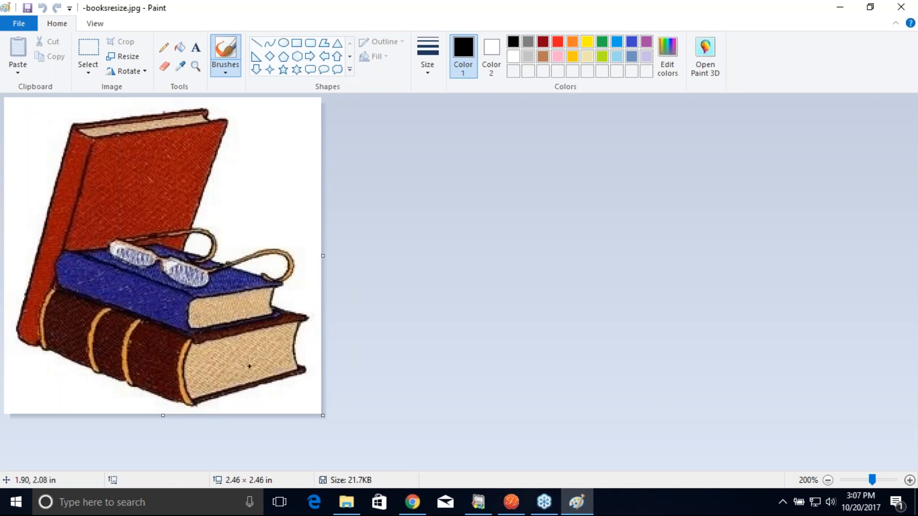
left_click(910, 480)
left_click_drag(912, 361, 914, 392)
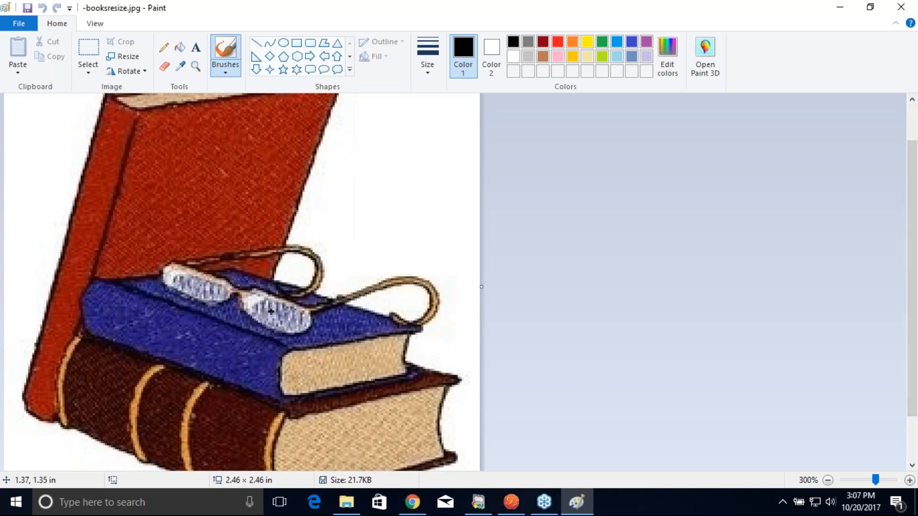
left_click(910, 480)
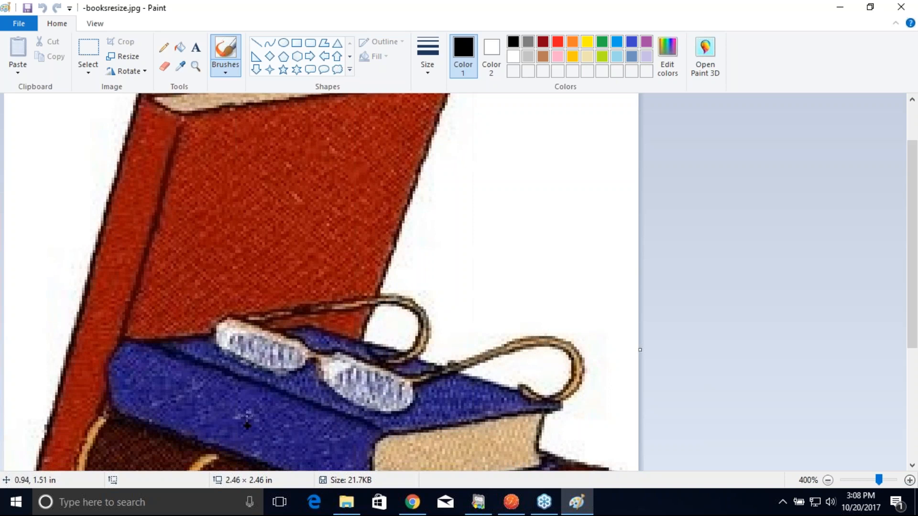
left_click(909, 479)
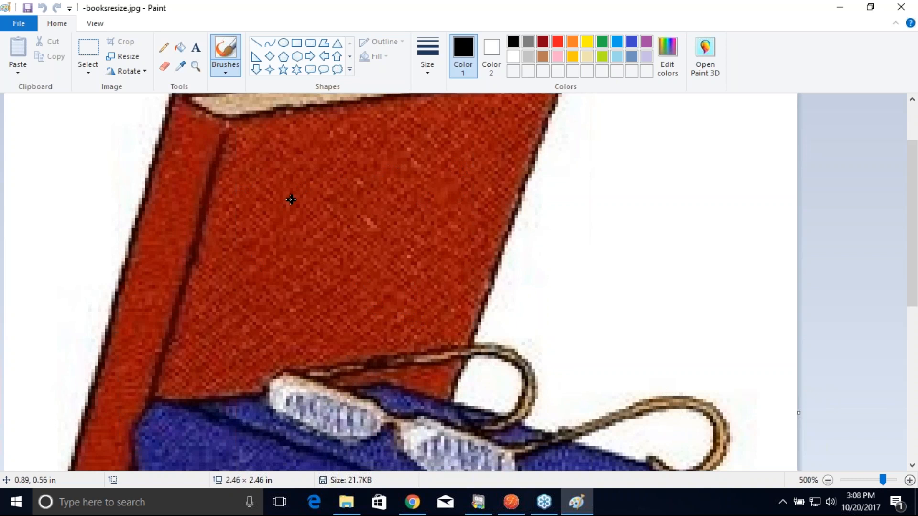
left_click_drag(906, 189, 905, 173)
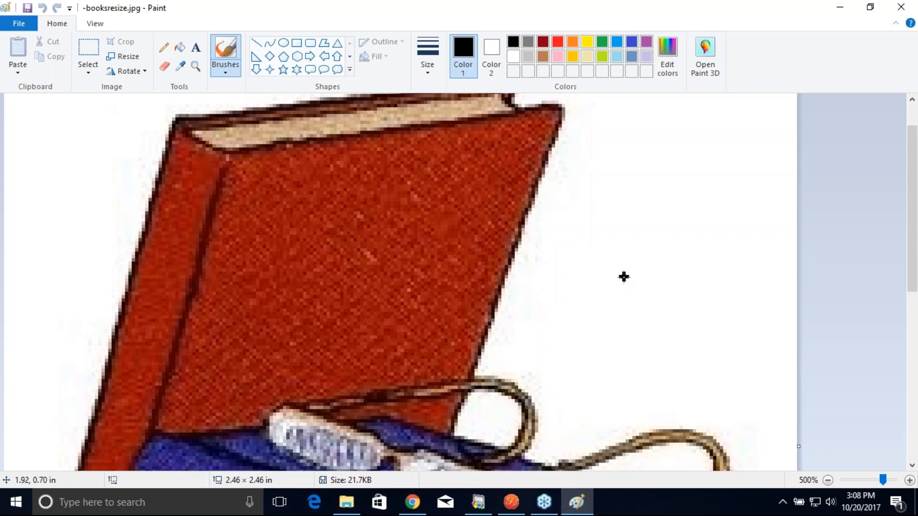
scroll(624, 276, "down", 10)
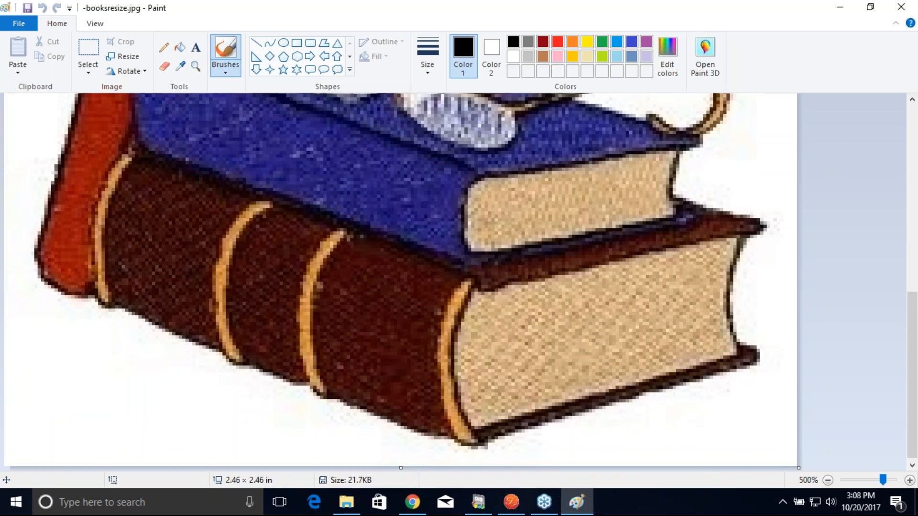
Switch to Generations and insert the graphic -booksresize.jpg from the Pumpkin folder, processing it as a Scanned Image with auto-selected colors.
mouse_move(517, 507)
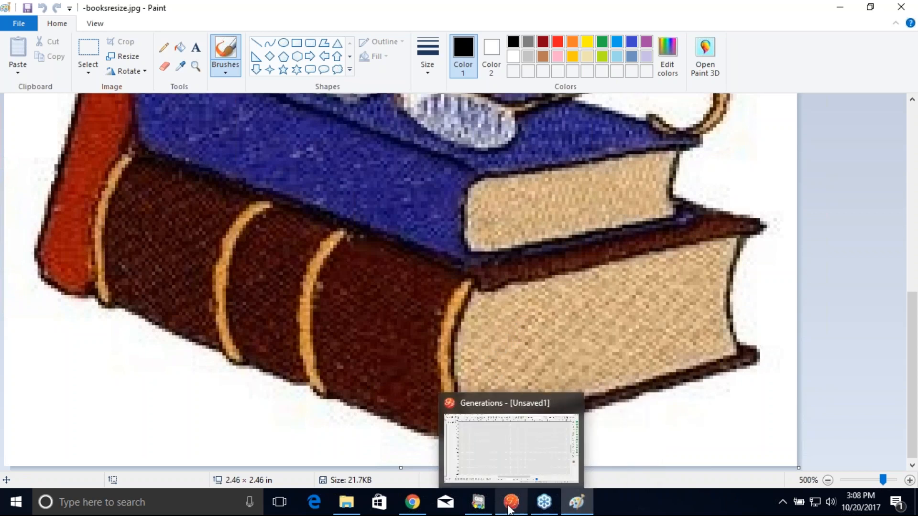
left_click(514, 506)
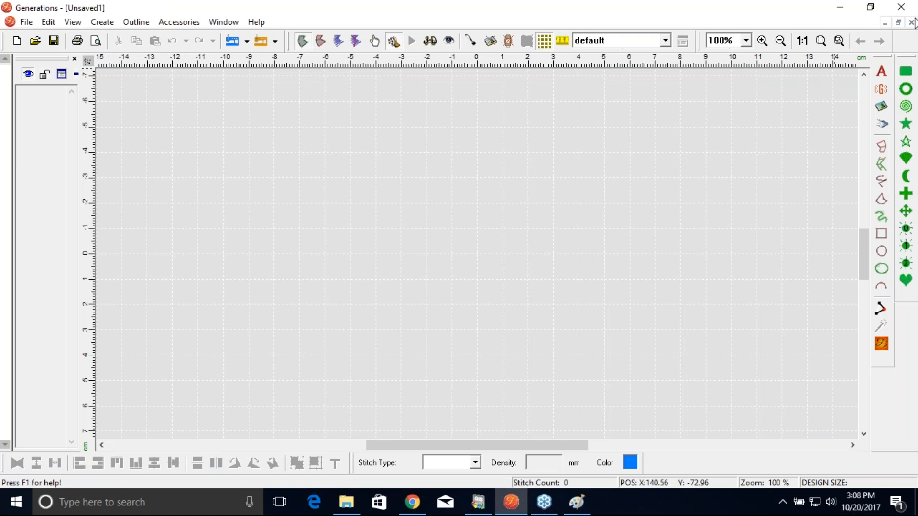
left_click(916, 150)
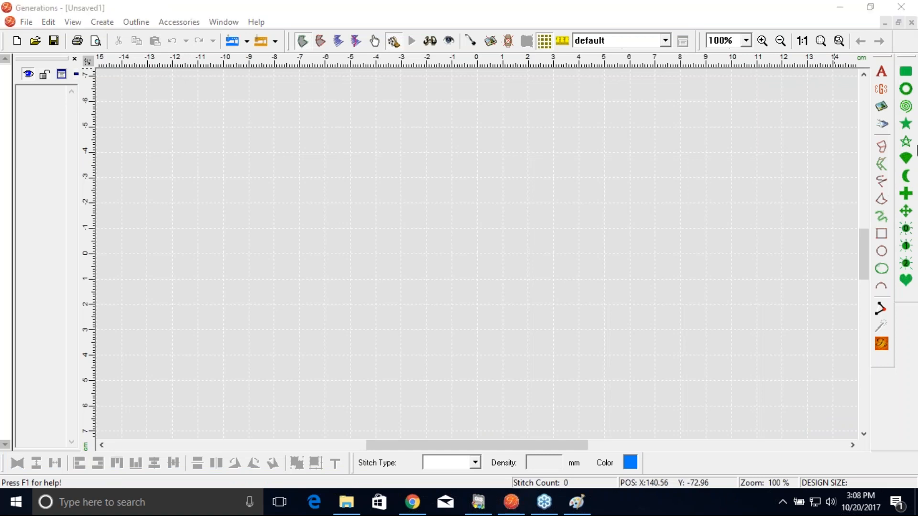
left_click(882, 107)
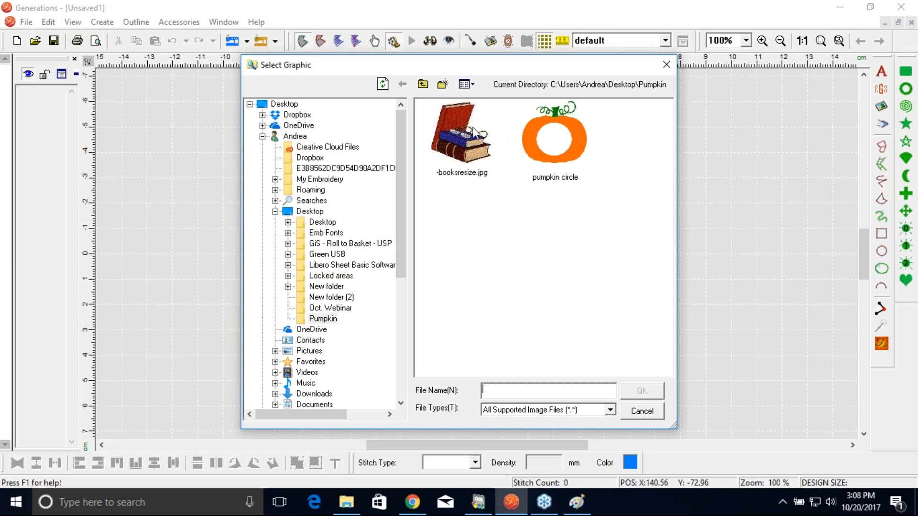
left_click(471, 143)
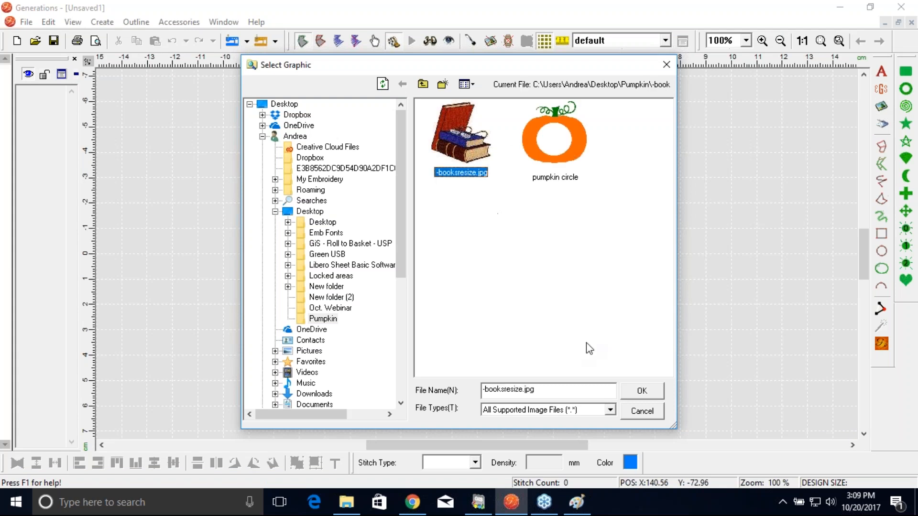
left_click(642, 392)
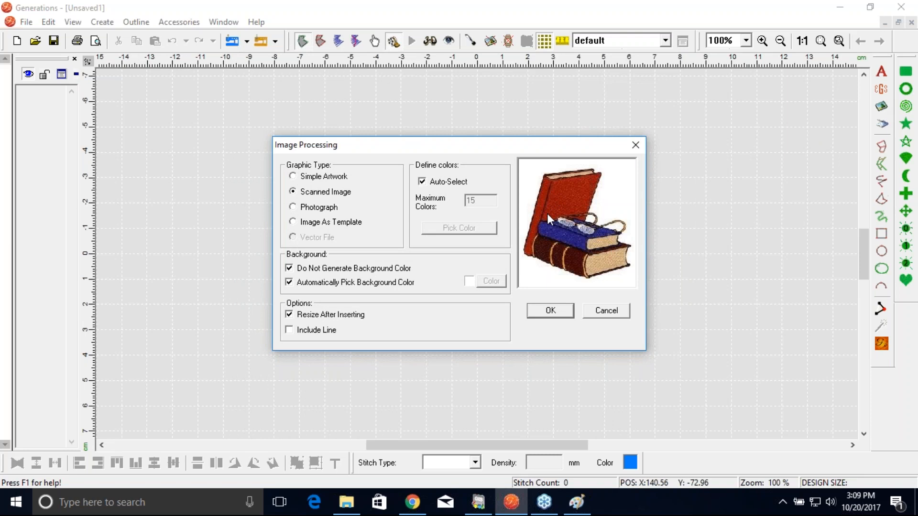
left_click(564, 312)
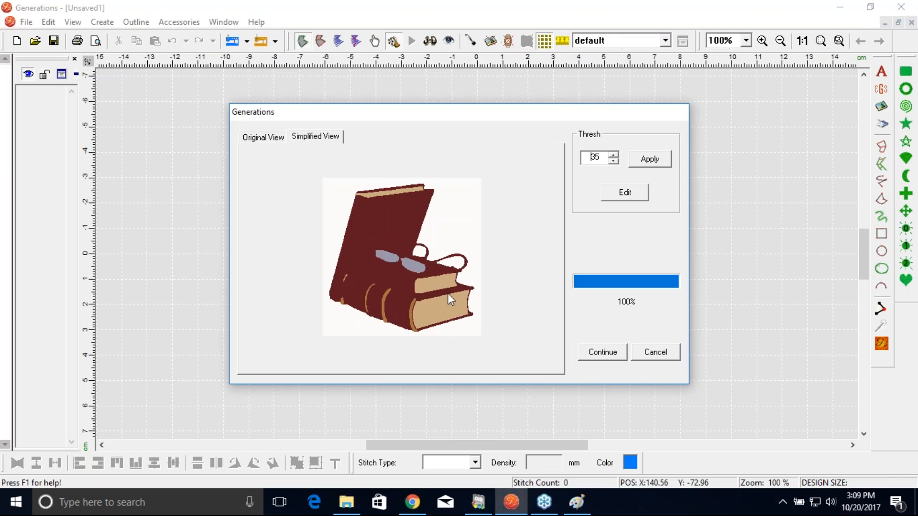
Compare the original and simplified previews of the books and apply a threshold of 50 to the simplified image.
left_click(264, 141)
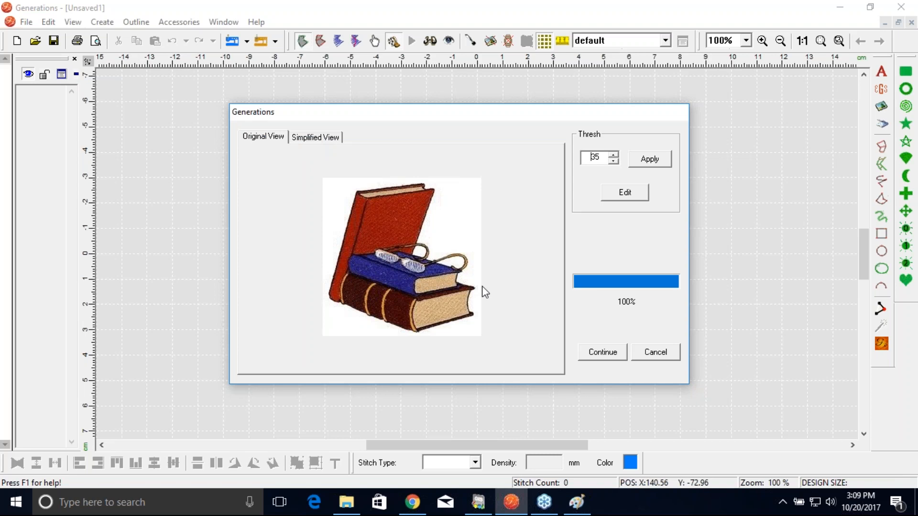
left_click(318, 138)
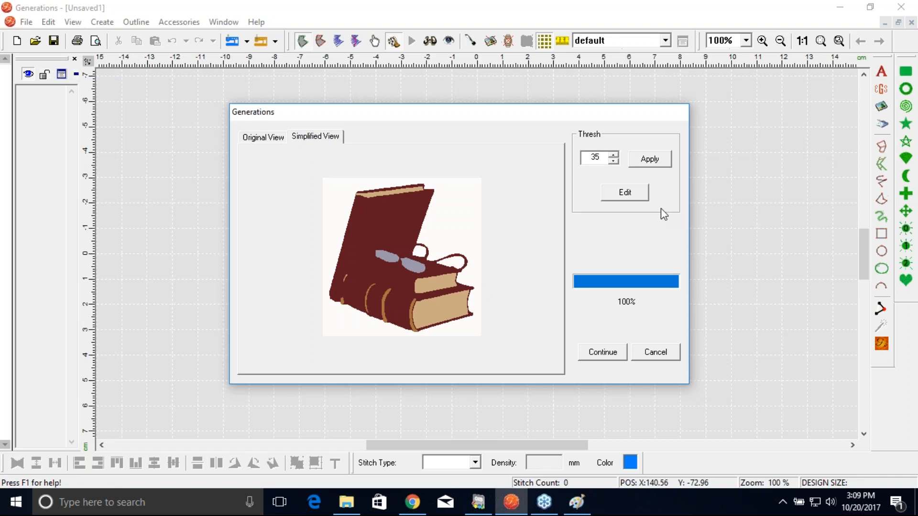
left_click_drag(606, 158, 572, 147)
type("5")
left_click(663, 163)
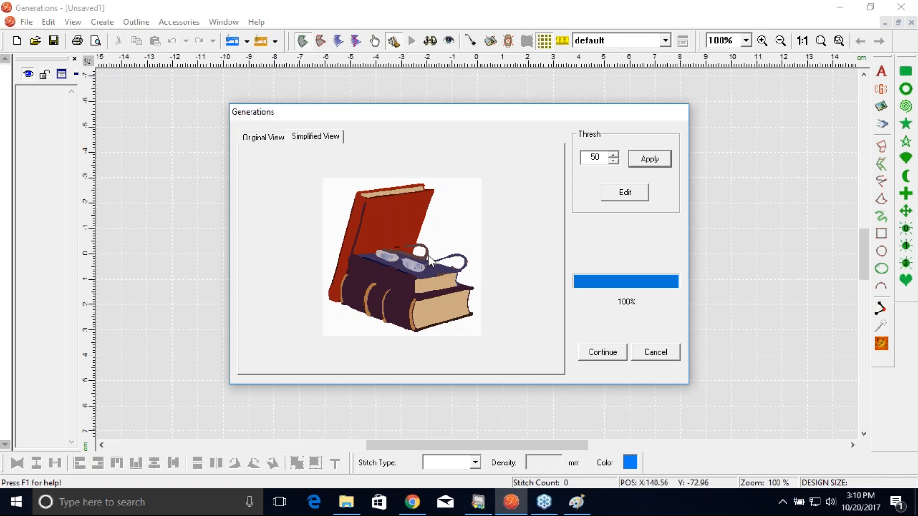
Apply a threshold of 75 to the simplified books image.
double_click(591, 157)
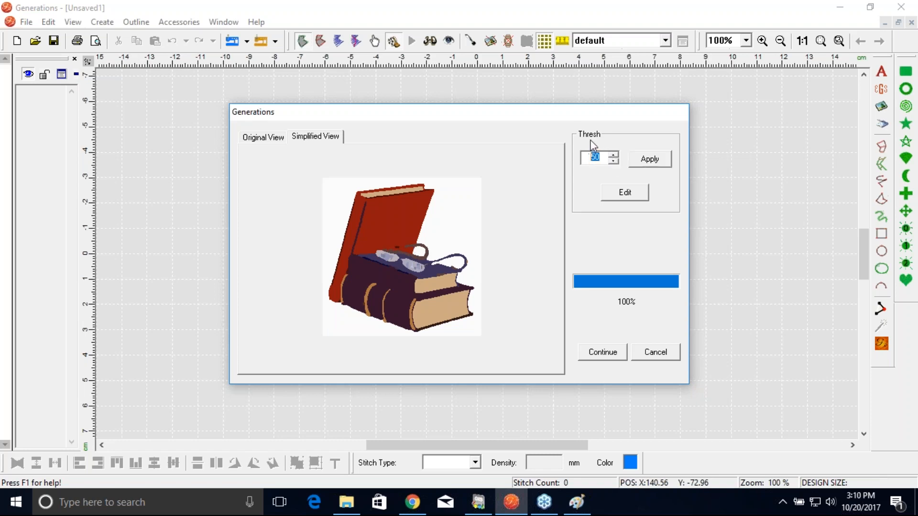
type("7")
left_click(662, 159)
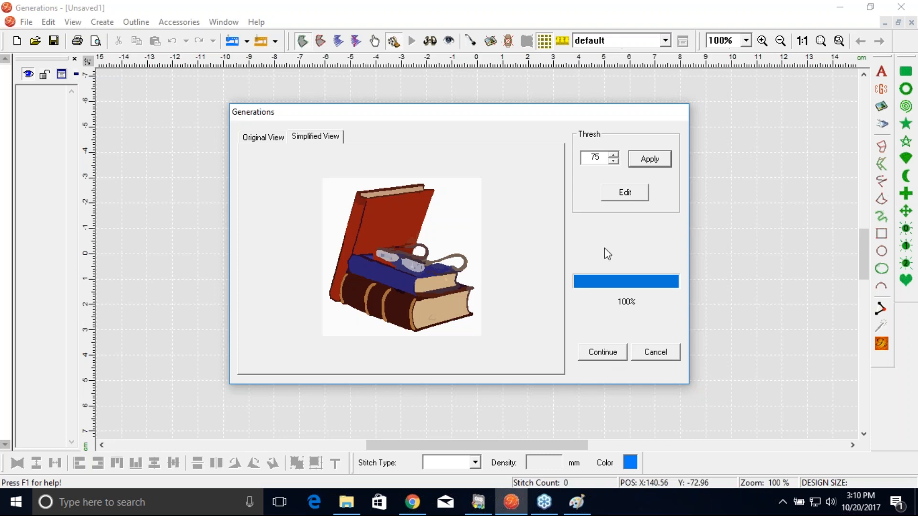
Open the simplified image for editing, move the Tolerance palette off the picture and check the color list.
left_click(626, 192)
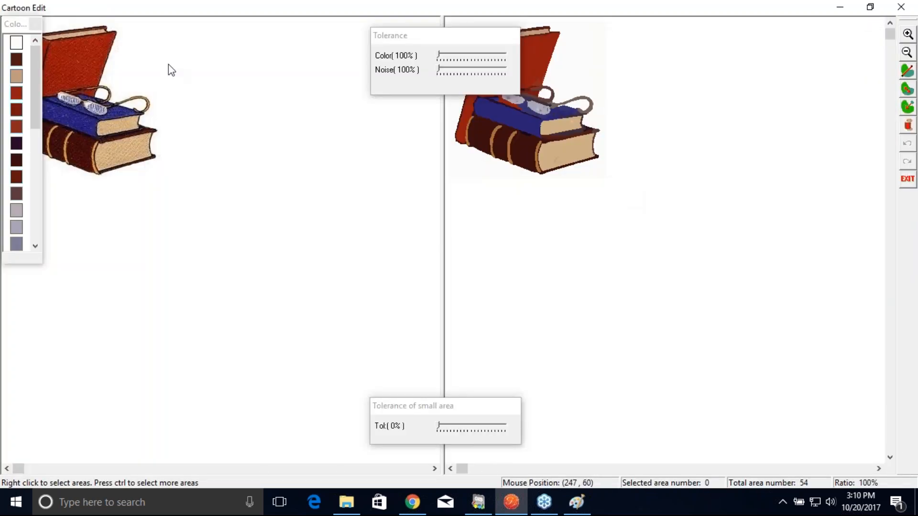
left_click_drag(428, 44, 424, 279)
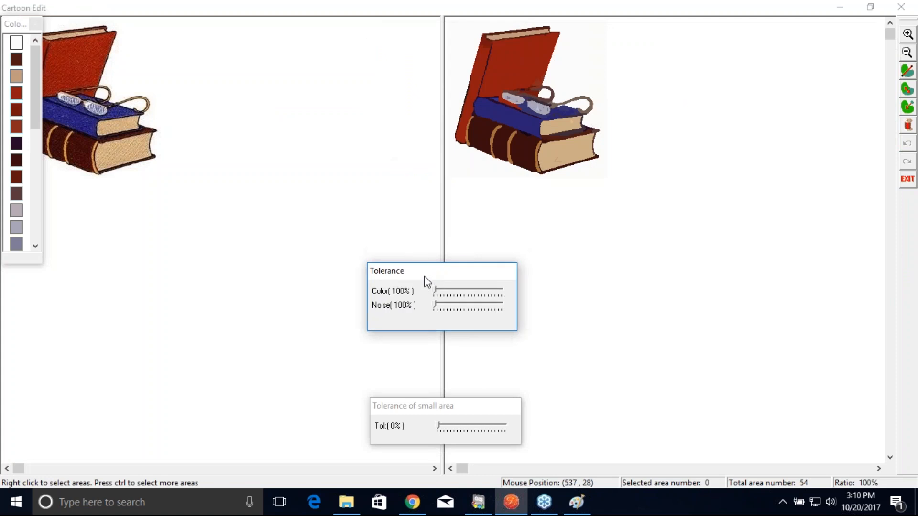
left_click_drag(33, 92, 27, 110)
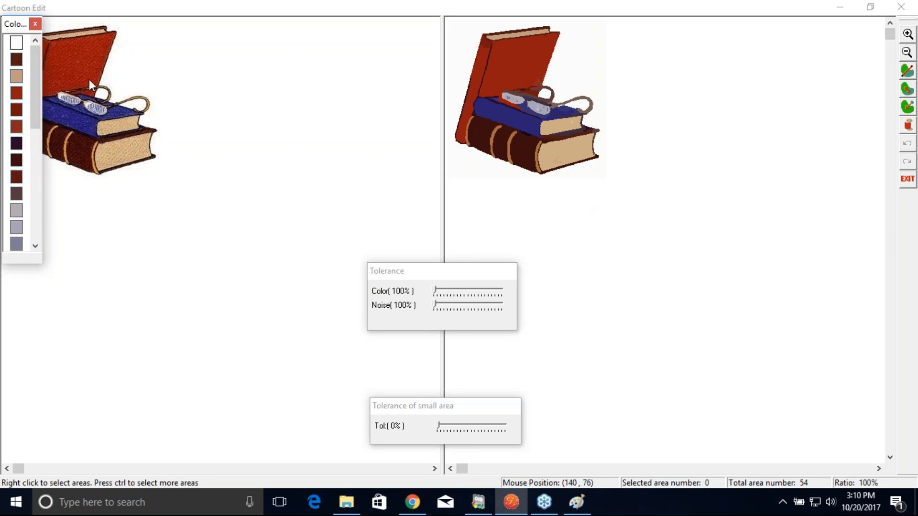
mouse_move(39, 90)
left_mouse_down()
mouse_move(41, 232)
mouse_move(27, 101)
left_mouse_up()
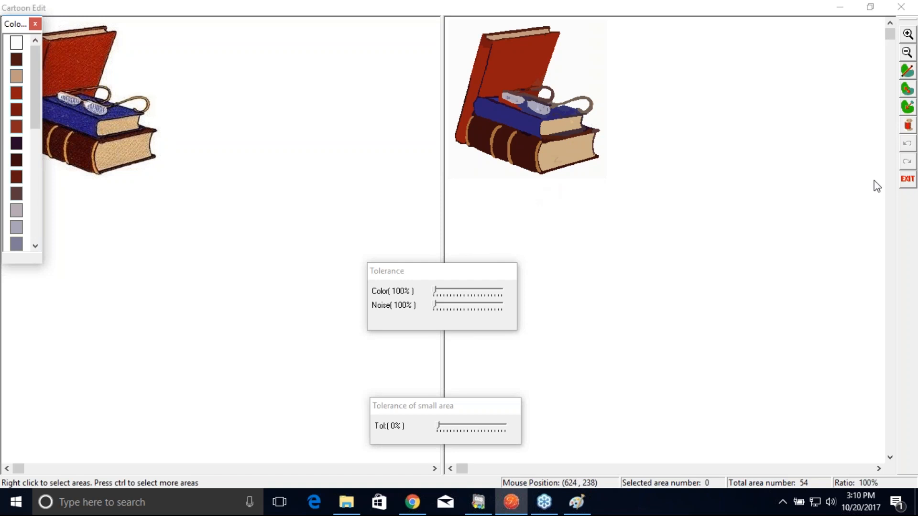
Reduce the image to eight colors sampled from the picture: white, red, dark purple, blue, dark brown, orange-brown, tan and light gray.
left_click(907, 127)
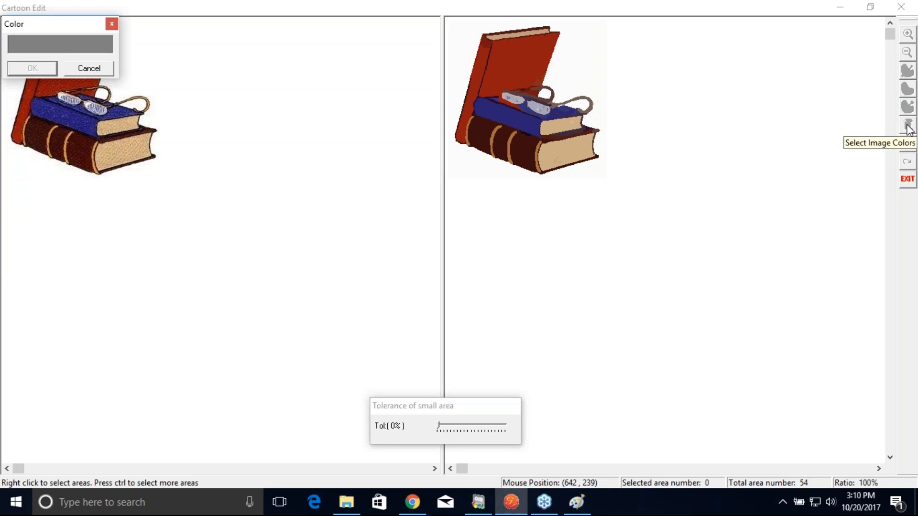
left_click(568, 69)
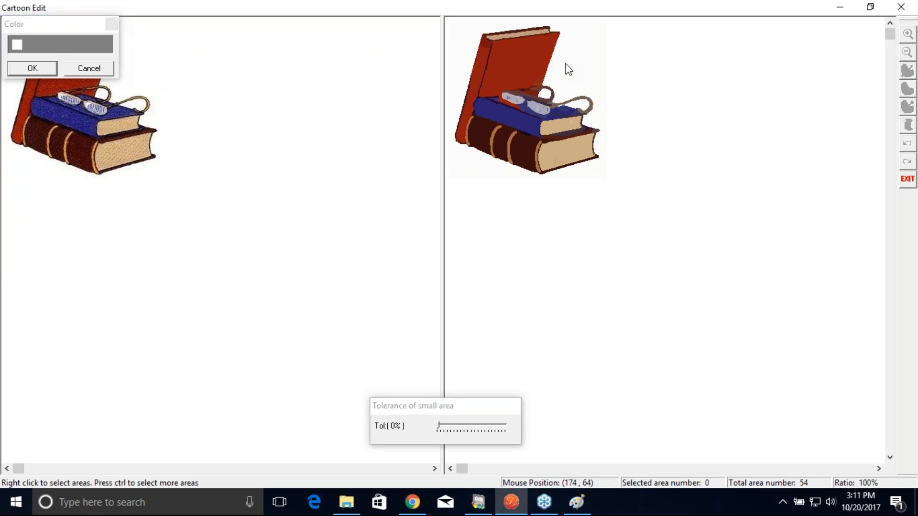
left_click(511, 61)
left_click(483, 78)
left_click(489, 110)
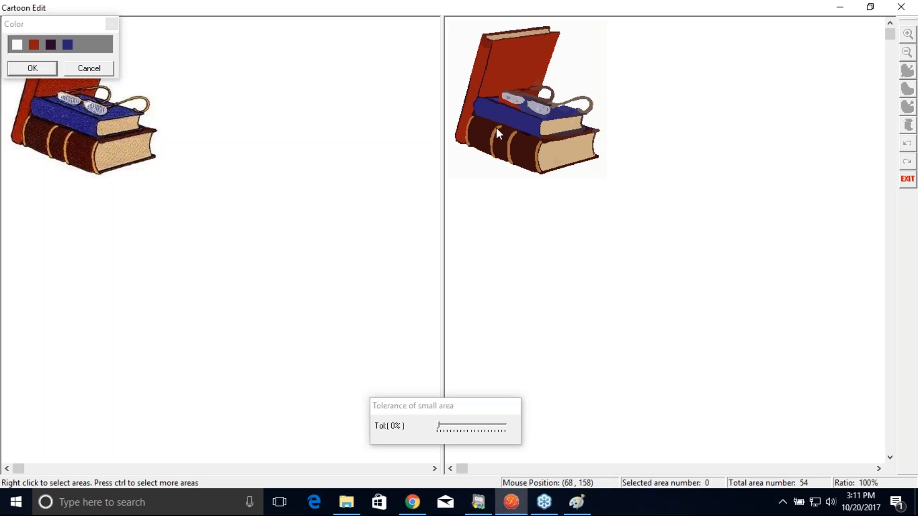
left_click(481, 133)
left_click(582, 161)
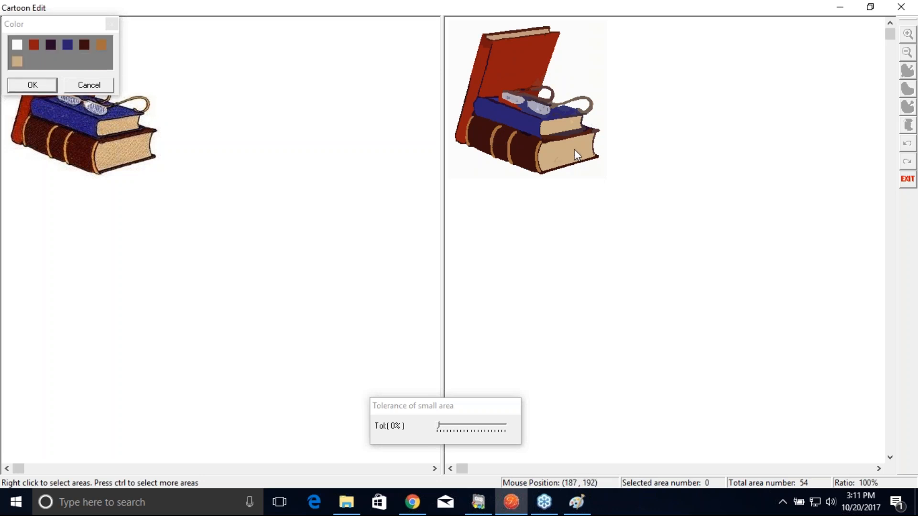
left_click(532, 106)
left_click(46, 89)
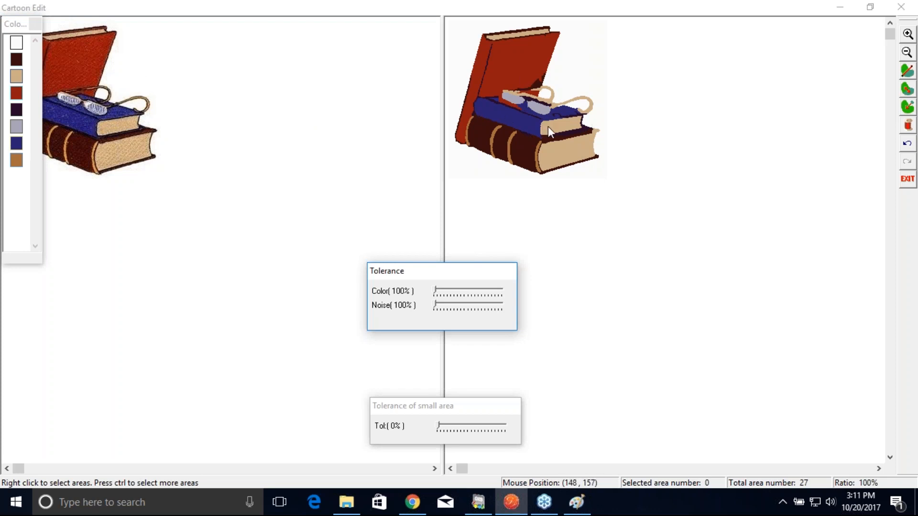
Examine the reduced colors around the glasses and books at 244% magnification, with the Tolerance palette moved clear of the picture.
left_click(908, 34)
left_click(509, 96)
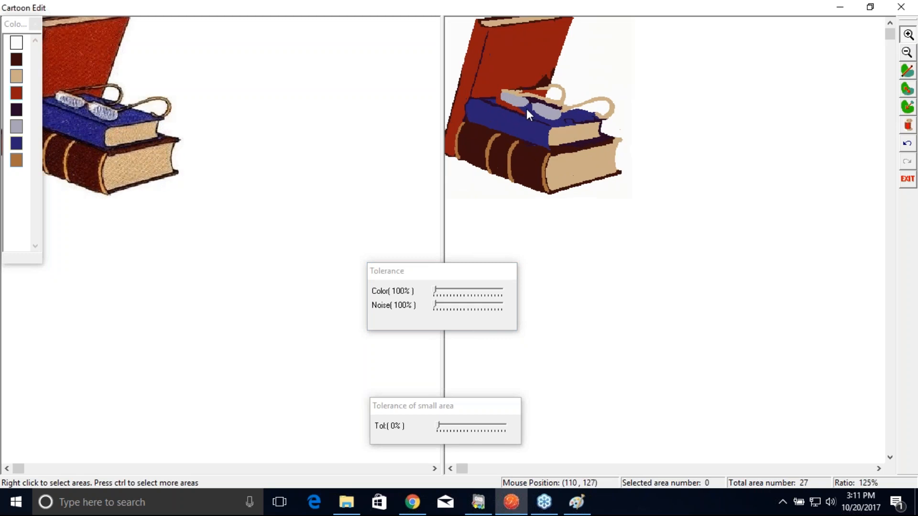
left_click(497, 86)
left_click(506, 77)
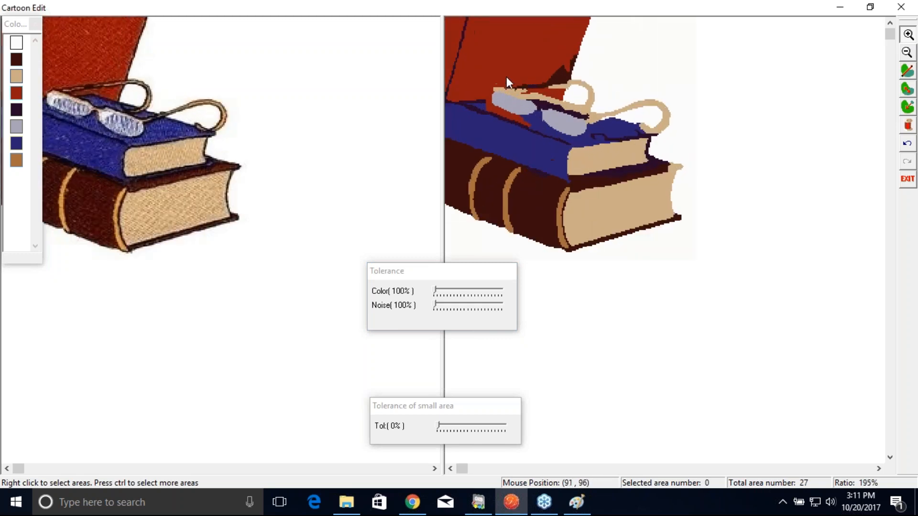
left_click(506, 77)
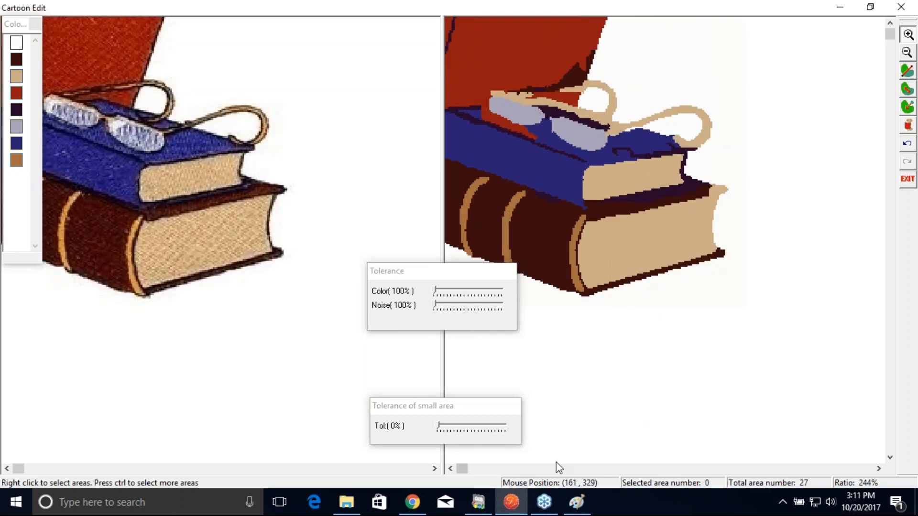
left_click(462, 469)
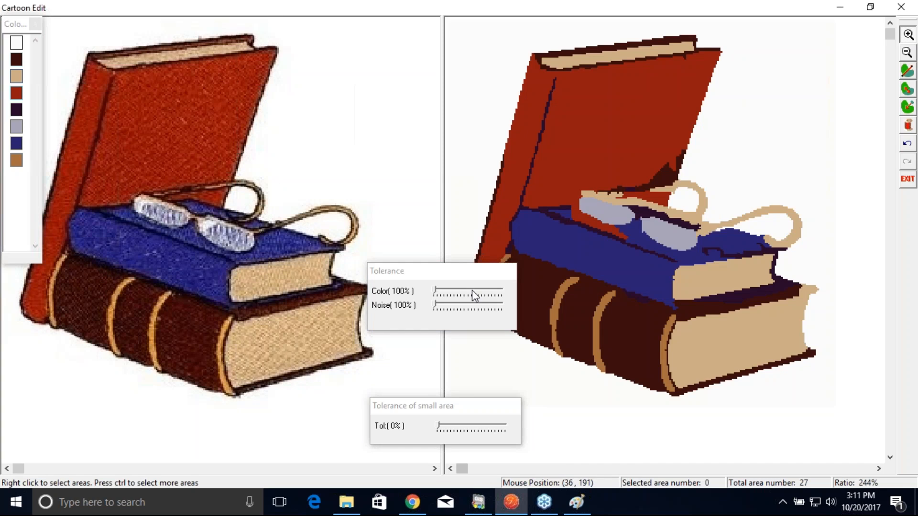
left_click_drag(465, 271, 470, 349)
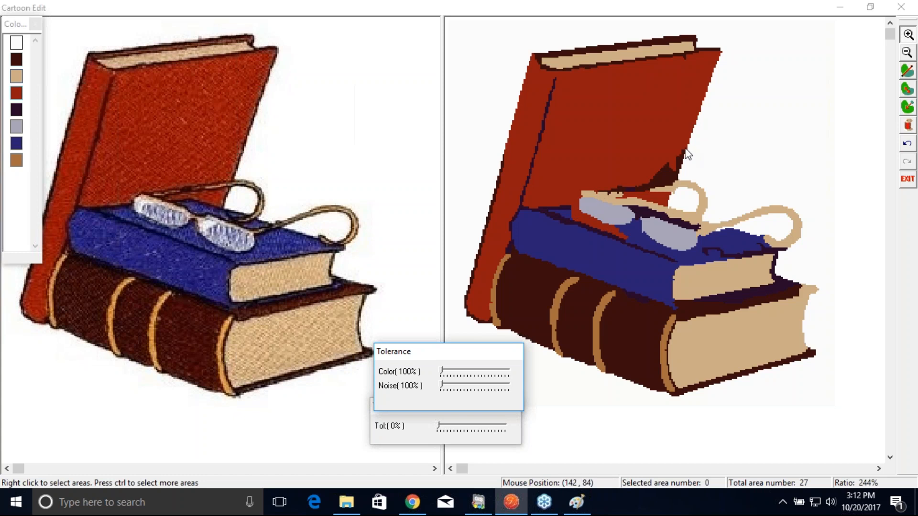
Accept the color-reduced books image, size it to 100 mm with the aspect ratio maintained, and generate its stitches.
left_click(908, 181)
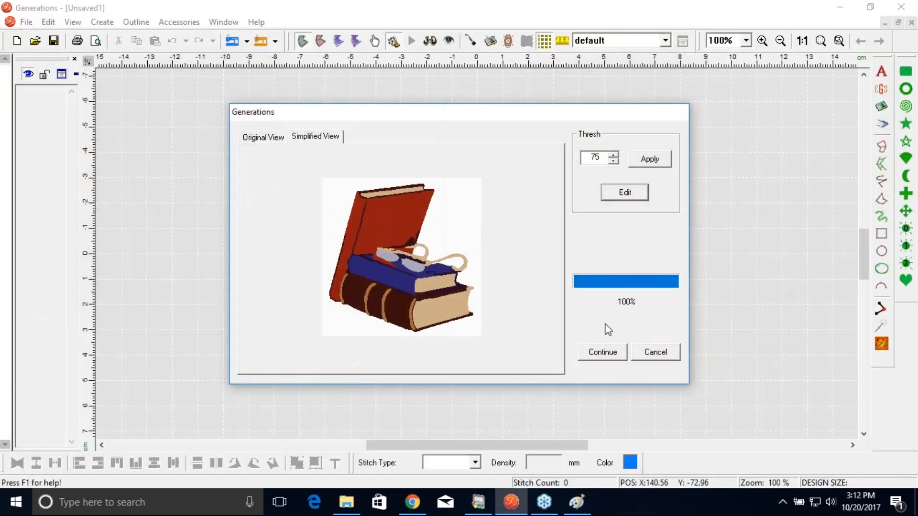
left_click(603, 352)
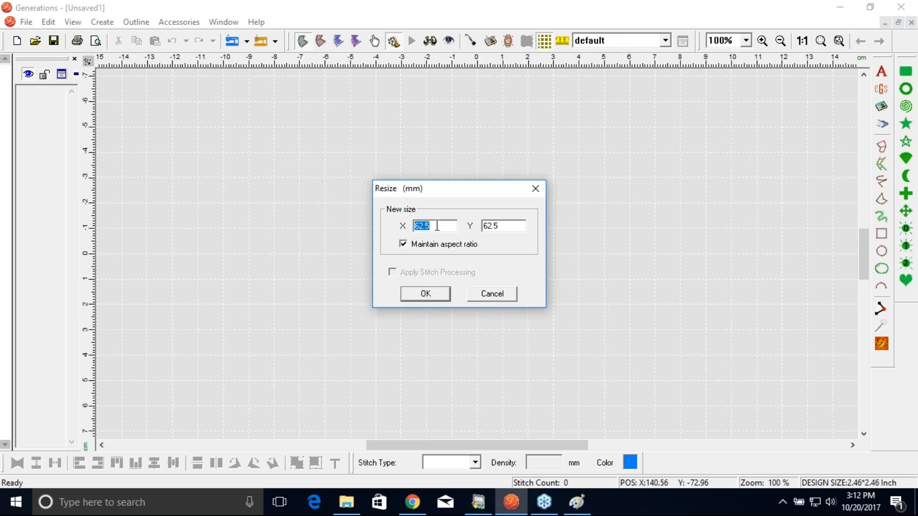
type("100")
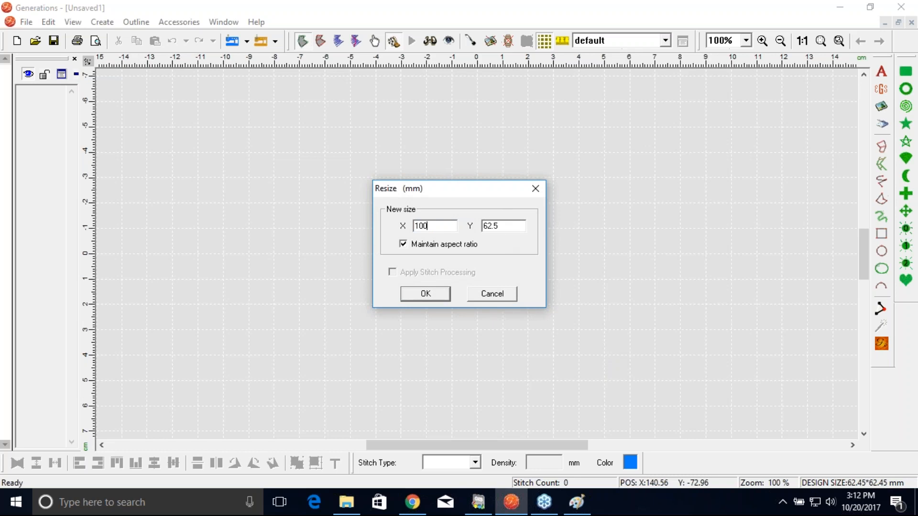
left_click(508, 224)
left_click(424, 296)
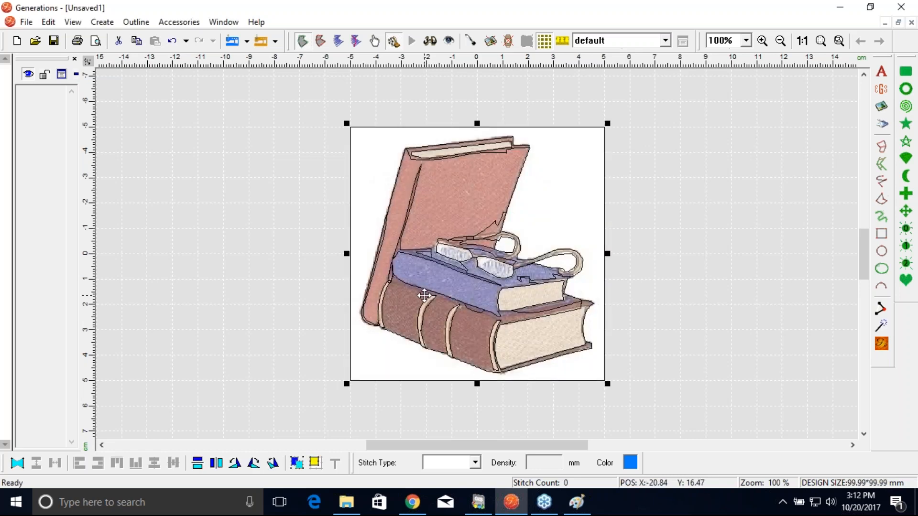
left_click(881, 343)
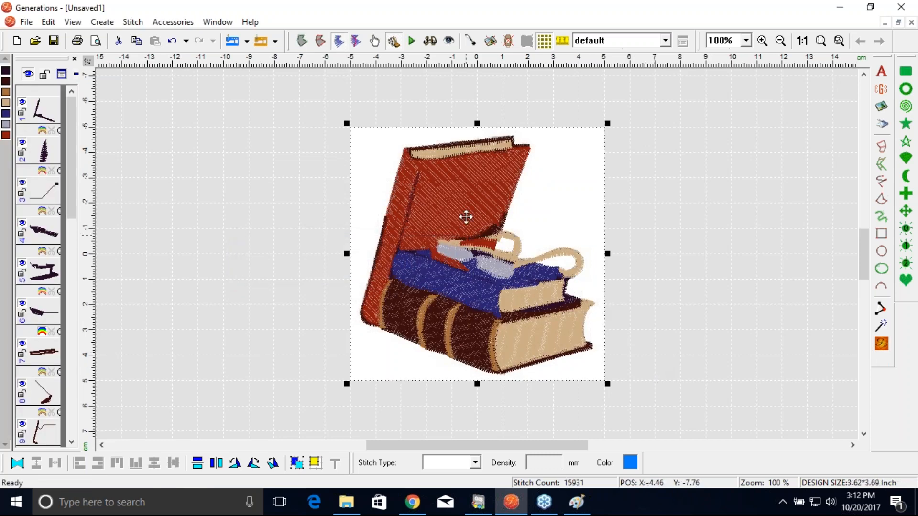
Start a new design and insert the books image again as a scanned image with automatically selected colors.
left_click(17, 42)
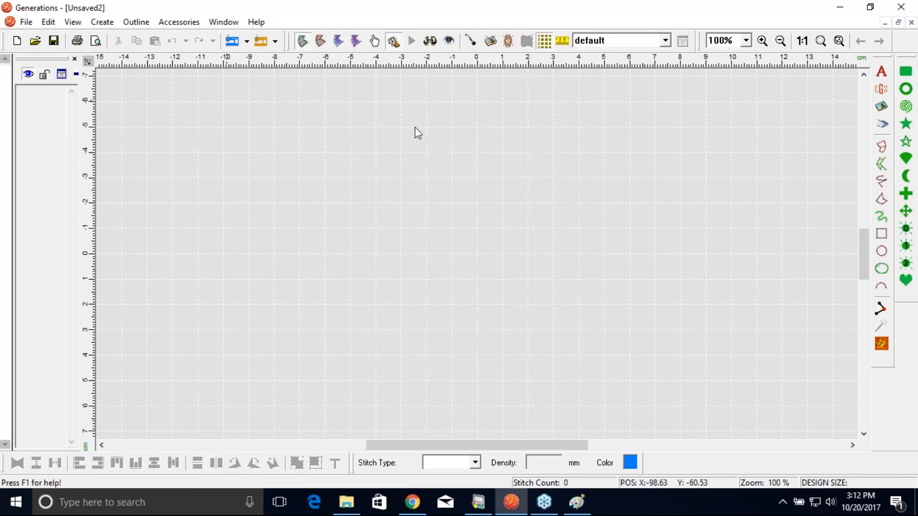
left_click(885, 112)
double_click(472, 130)
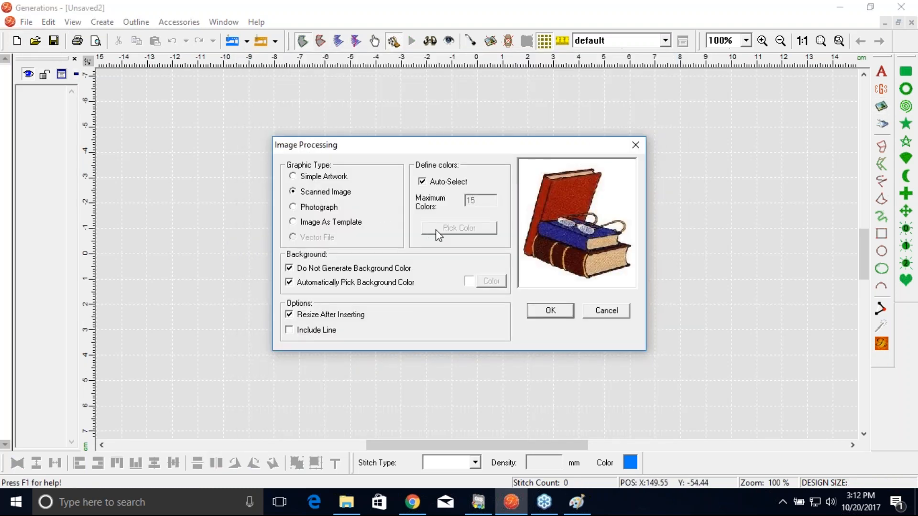
left_click(549, 311)
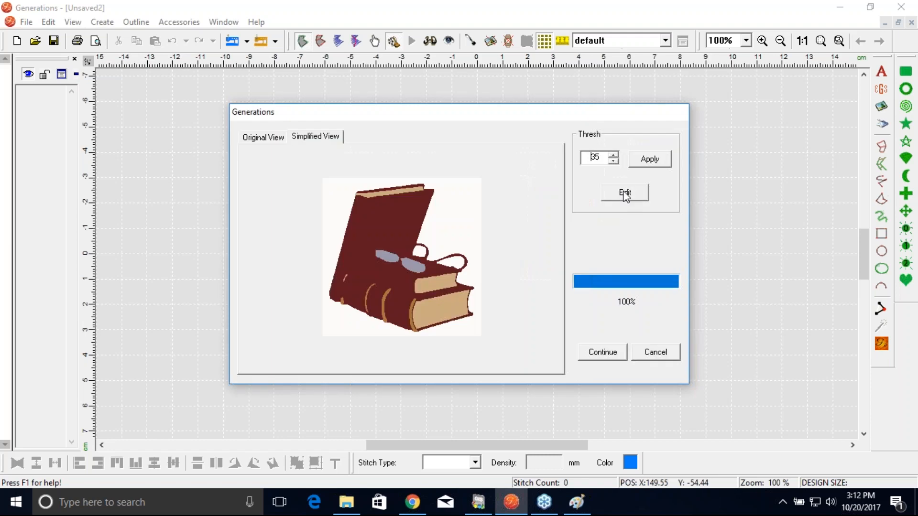
Apply a threshold of 75 to the newly inserted books image.
double_click(606, 158)
type("75")
left_click(646, 158)
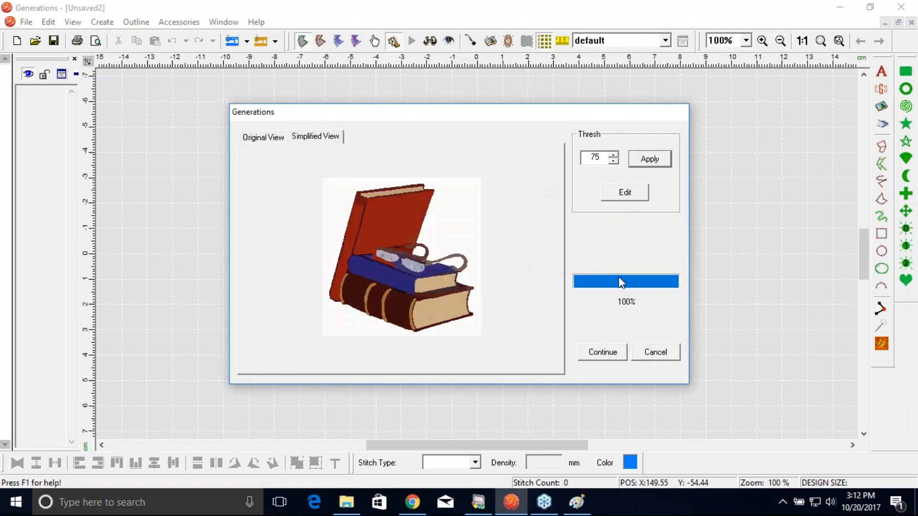
Accept the books image without color editing, size it to 100 mm, and generate its stitches.
left_click(605, 354)
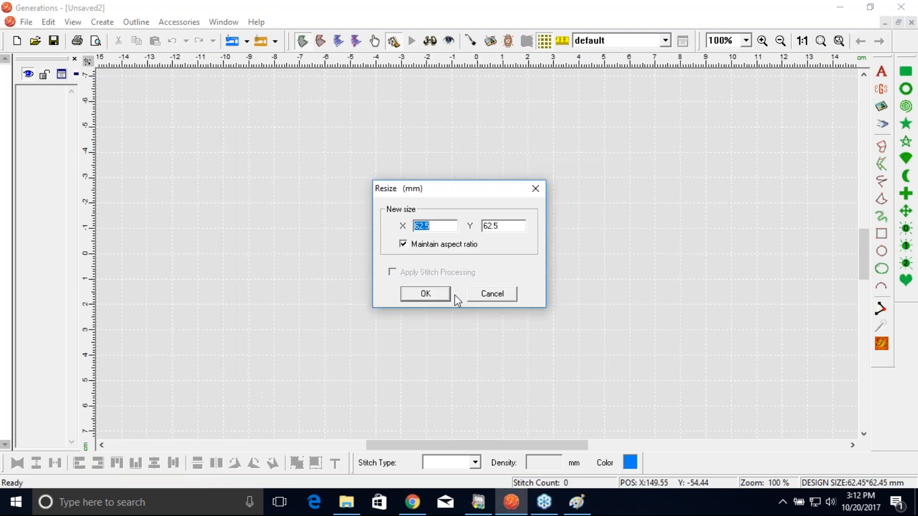
type("100")
left_click(431, 297)
left_click(876, 344)
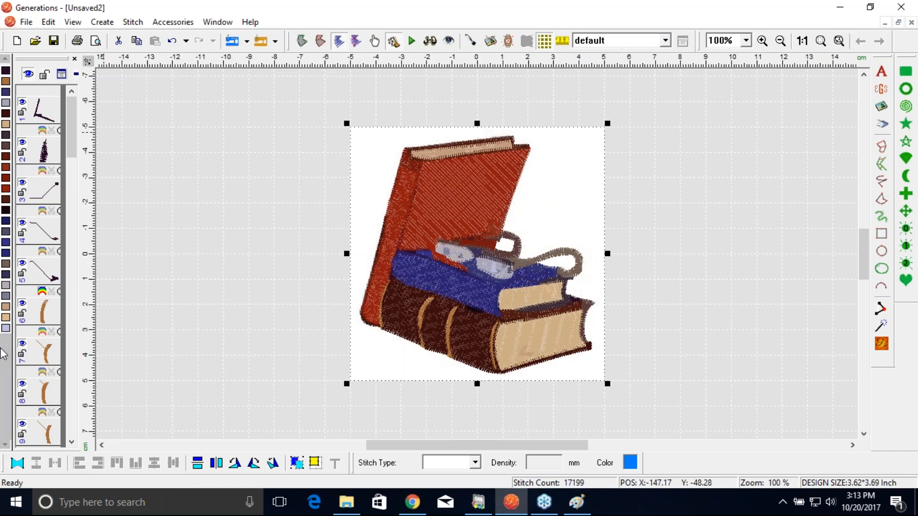
Bring up the Unsaved1 books design for comparison, and close both books designs without saving.
left_click(216, 22)
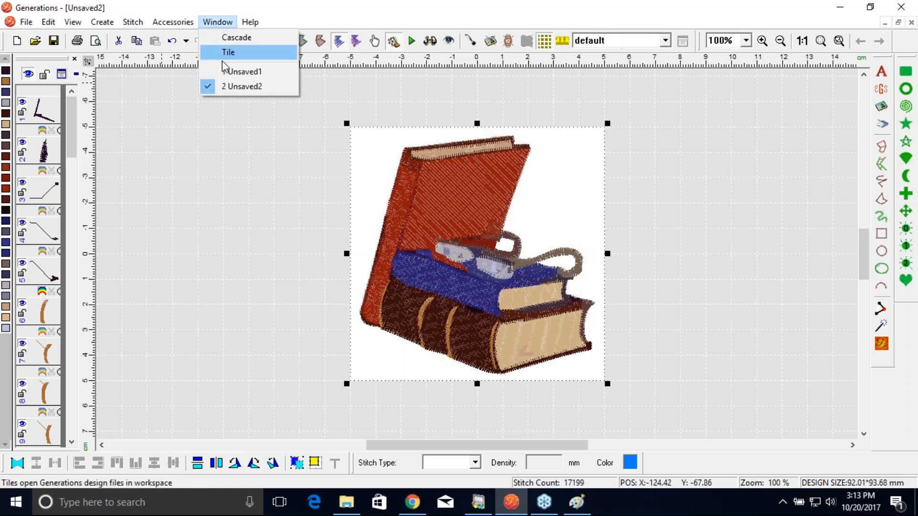
left_click(234, 71)
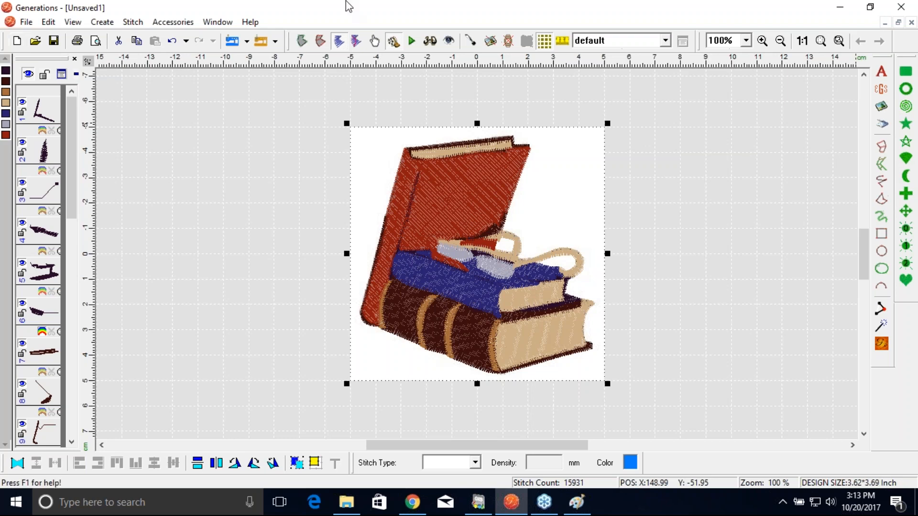
left_click(911, 22)
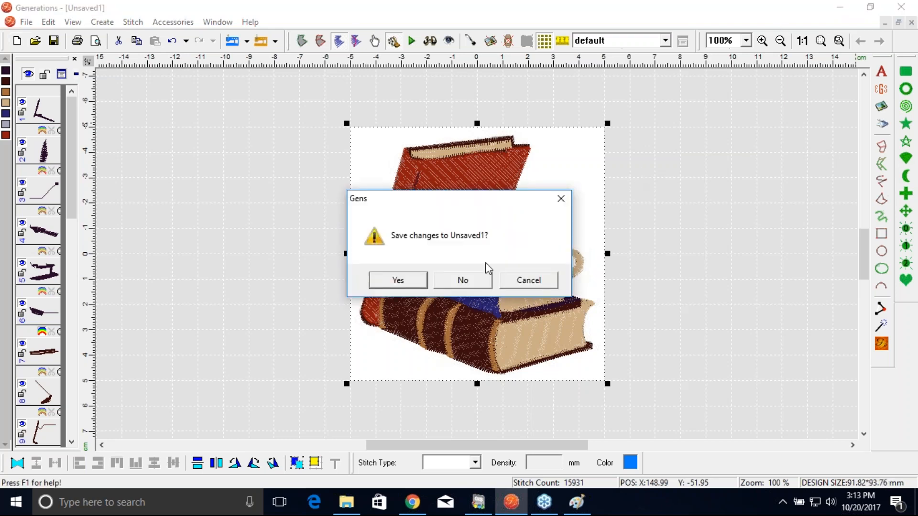
left_click(473, 283)
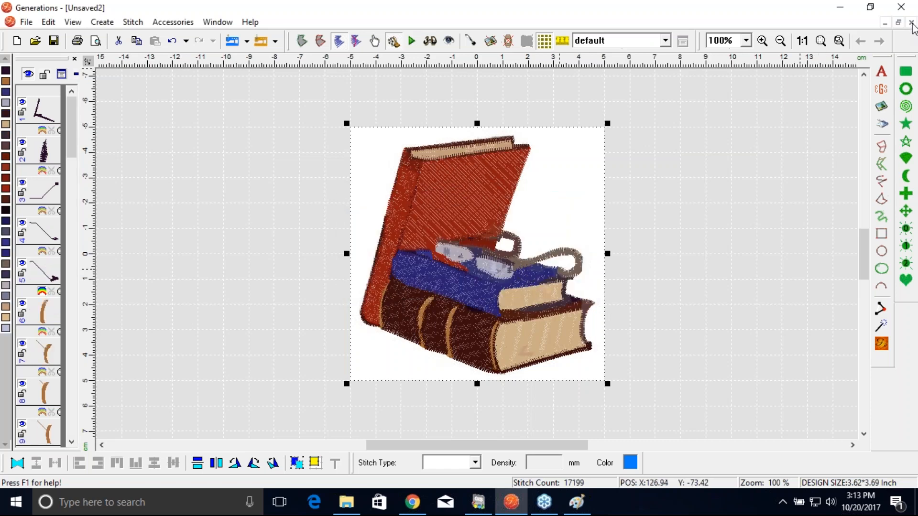
left_click(910, 22)
left_click(461, 281)
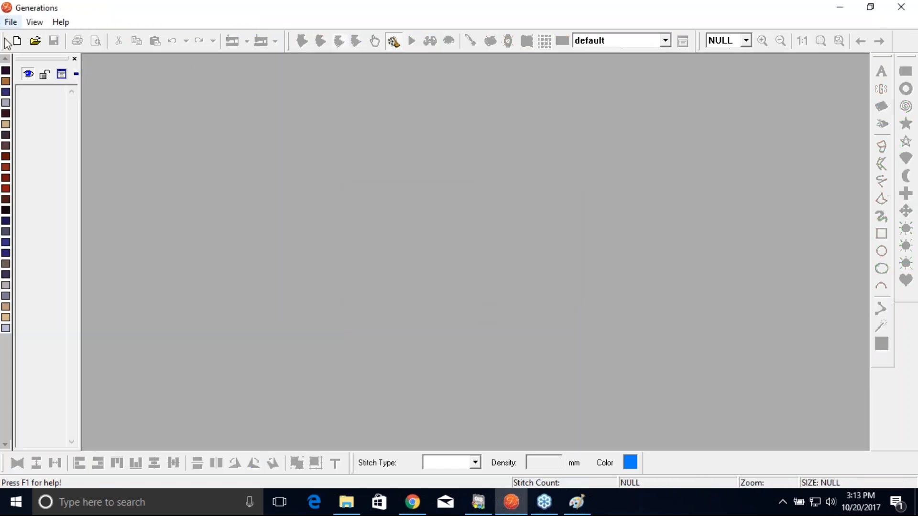
Start a new design and insert "pumpkin circle monogram.jpg" as a scanned image with automatically selected colors.
left_click(17, 42)
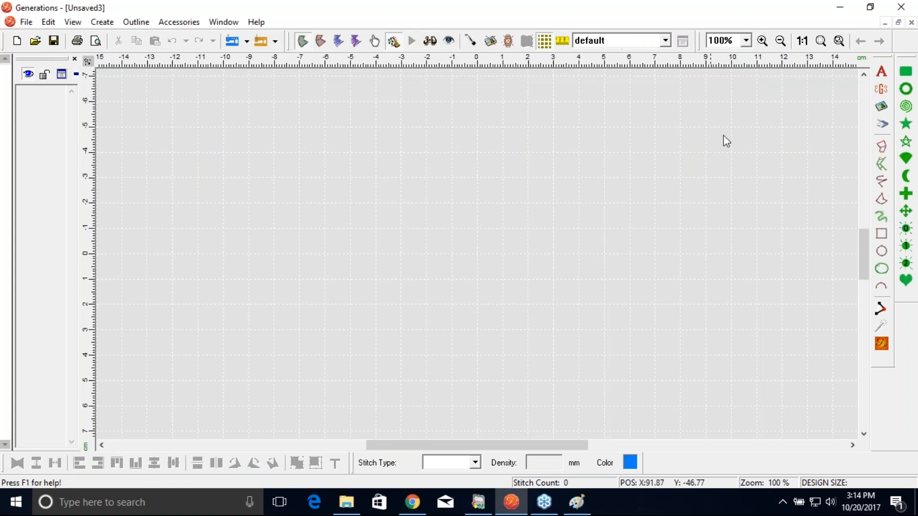
left_click(880, 108)
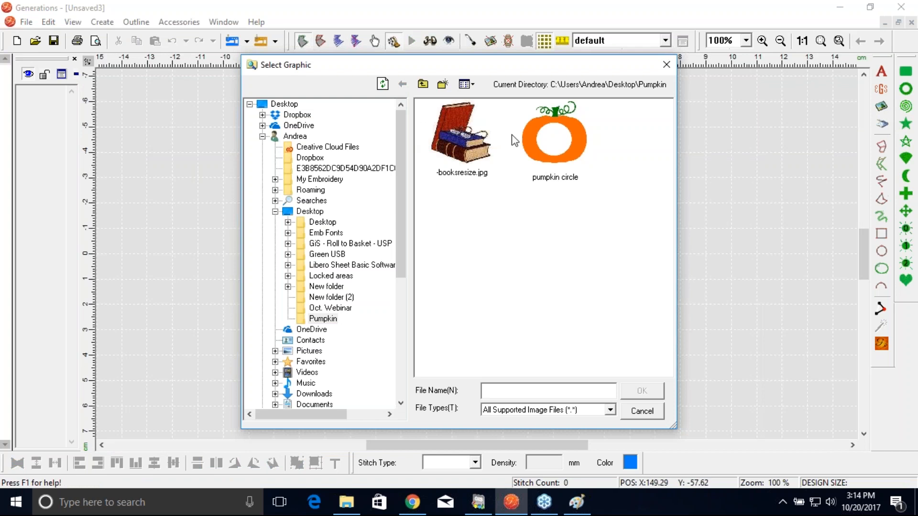
left_click(550, 145)
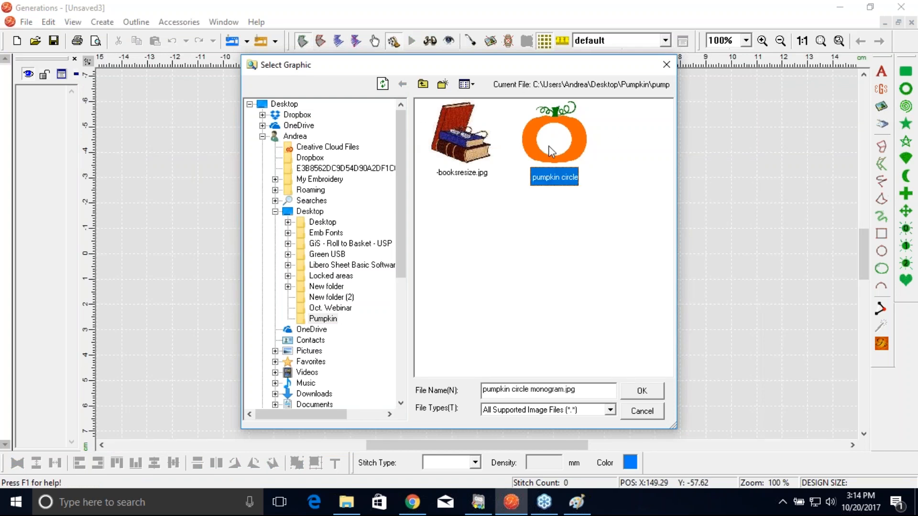
left_click(642, 390)
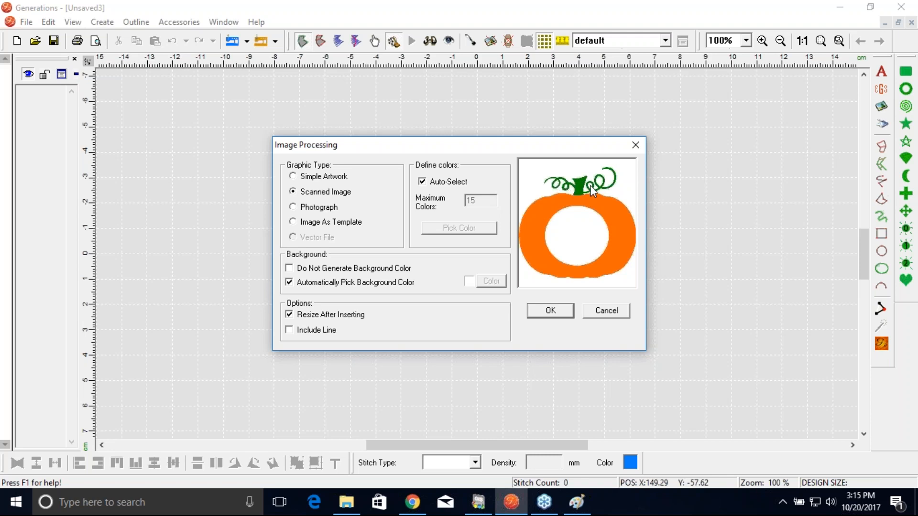
left_click(557, 317)
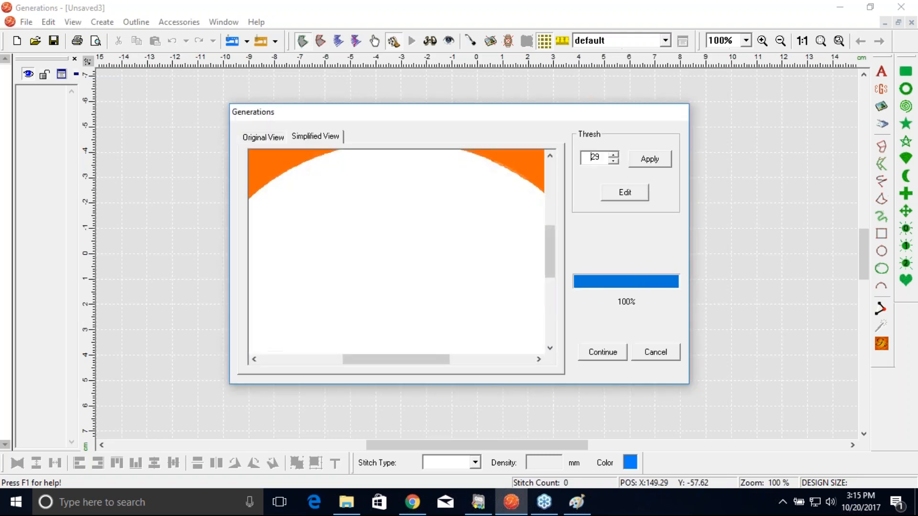
Examine the inner and outer edges of the orange pumpkin in the simplified view.
left_click_drag(553, 273, 552, 253)
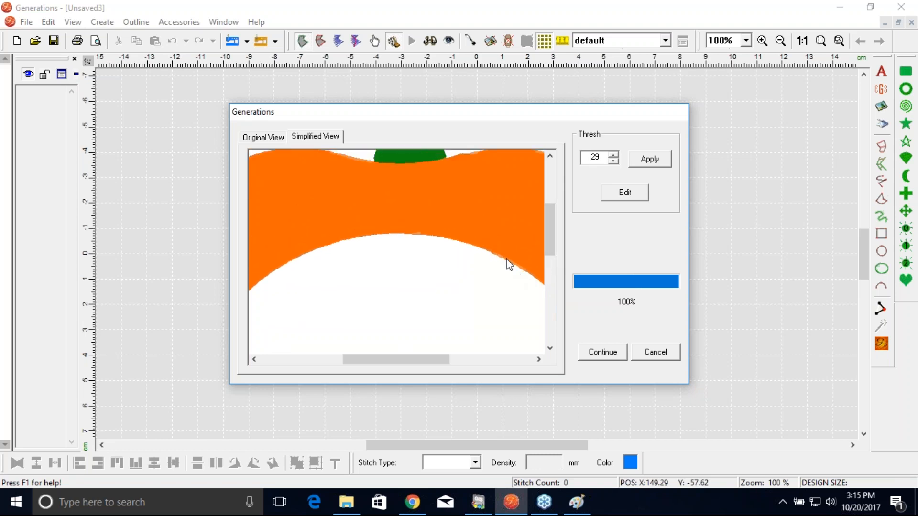
left_click_drag(546, 234, 495, 311)
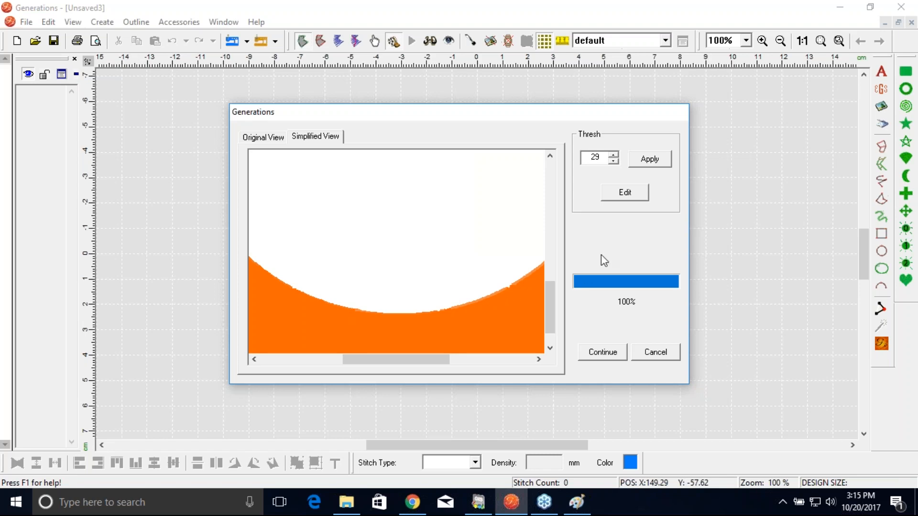
left_click_drag(551, 308, 549, 229)
left_click_drag(426, 357, 359, 360)
left_click_drag(550, 217, 550, 308)
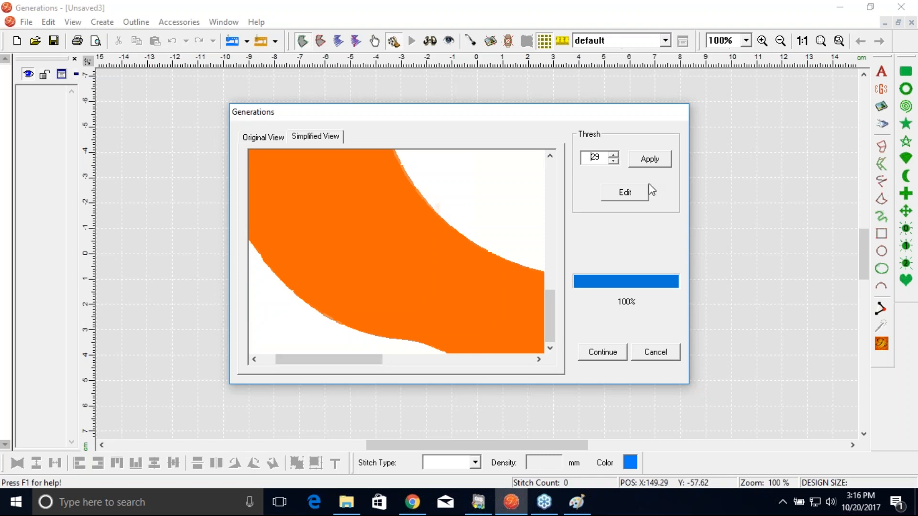
Open the simplified pumpkin image for editing and check its color list.
left_click(641, 195)
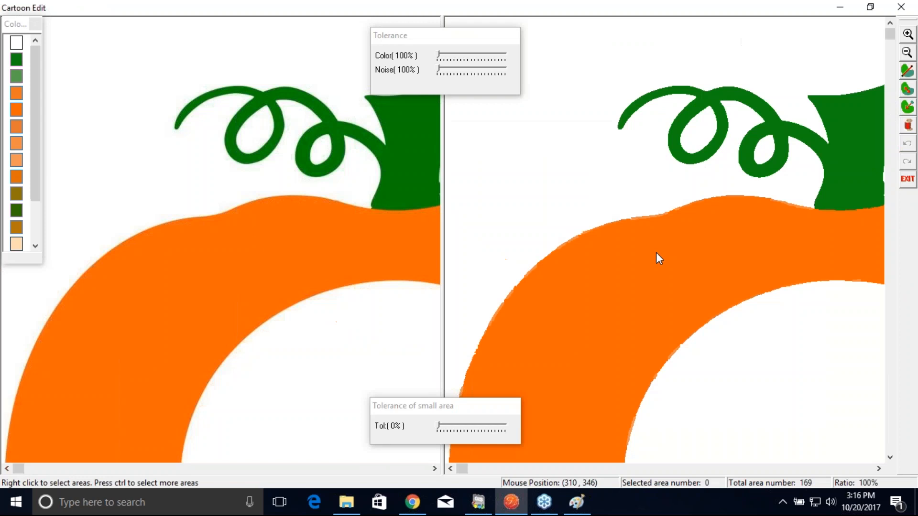
left_click(37, 159)
left_click_drag(36, 158, 27, 114)
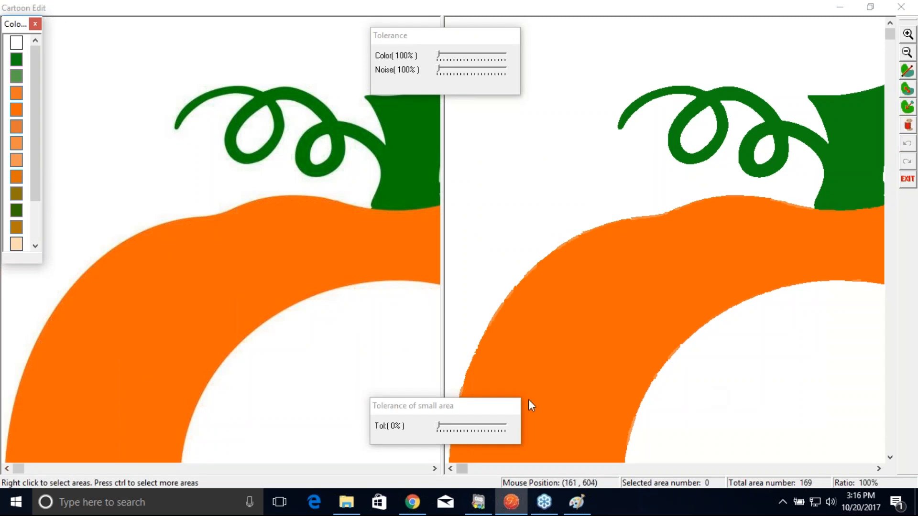
Examine the pumpkin's edge colors at 221% magnification and return to a wider view at 90%.
left_click(907, 34)
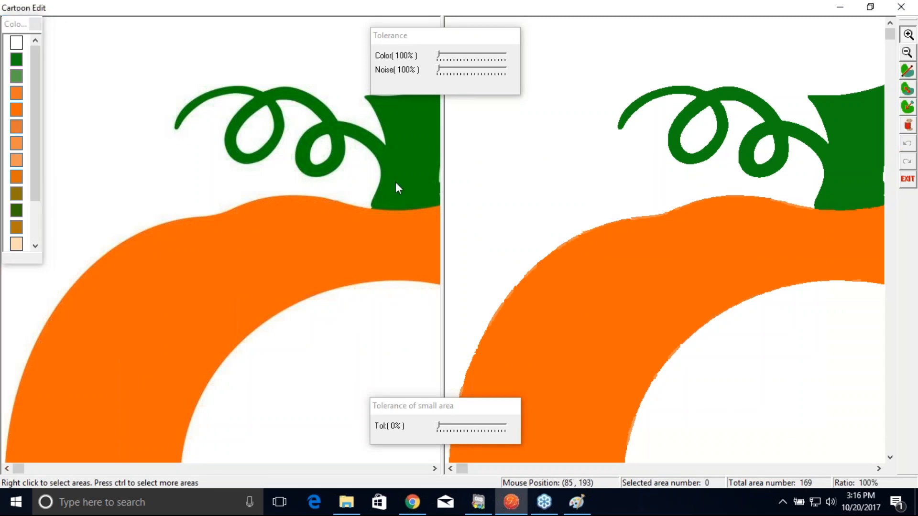
left_click_drag(192, 176, 392, 369)
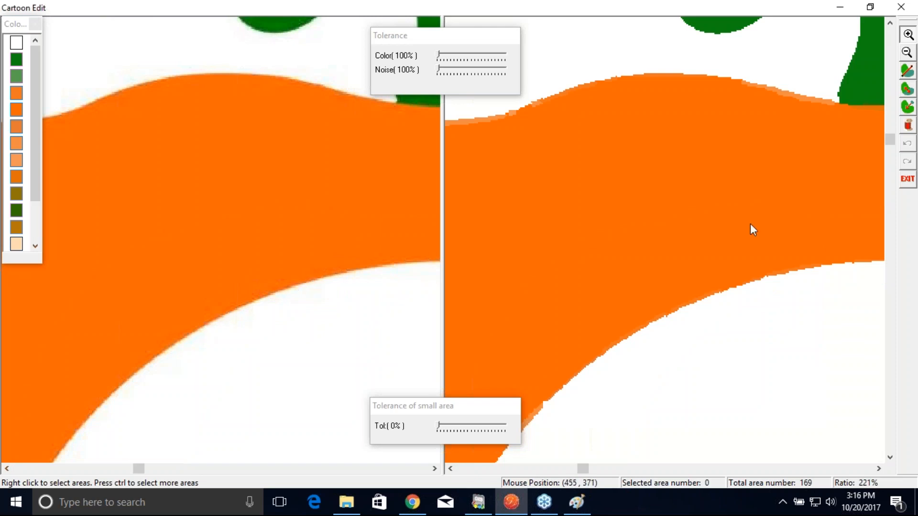
left_click(908, 52)
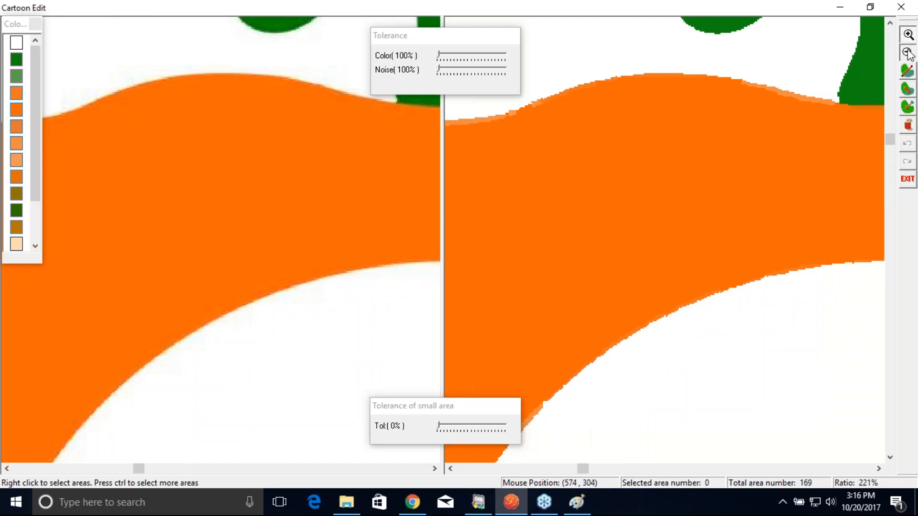
left_click(767, 167)
left_click(765, 176)
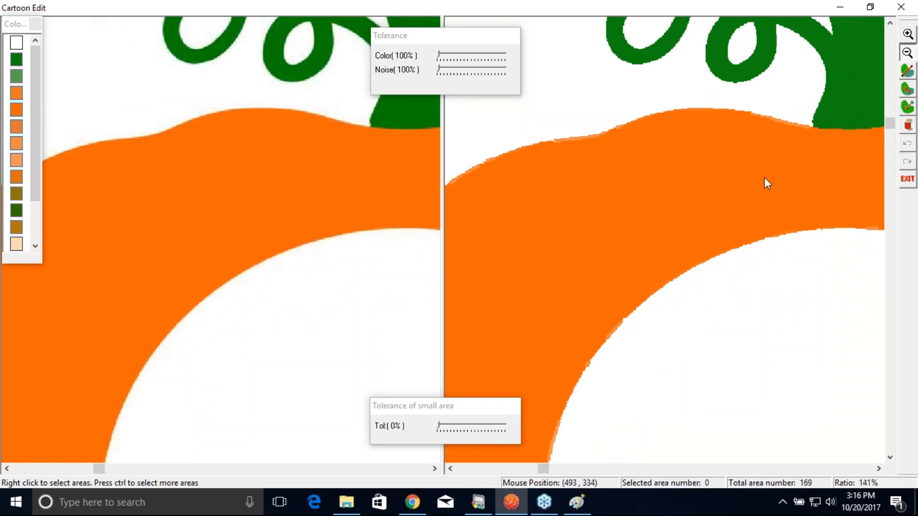
left_click(764, 177)
left_click(763, 177)
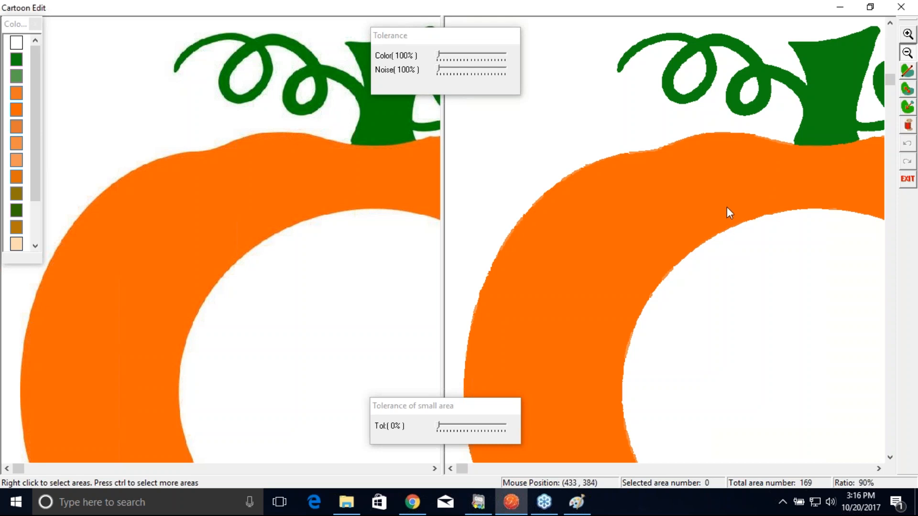
Reduce the pumpkin image to three colors sampled from the picture: white, green and orange.
left_click(908, 127)
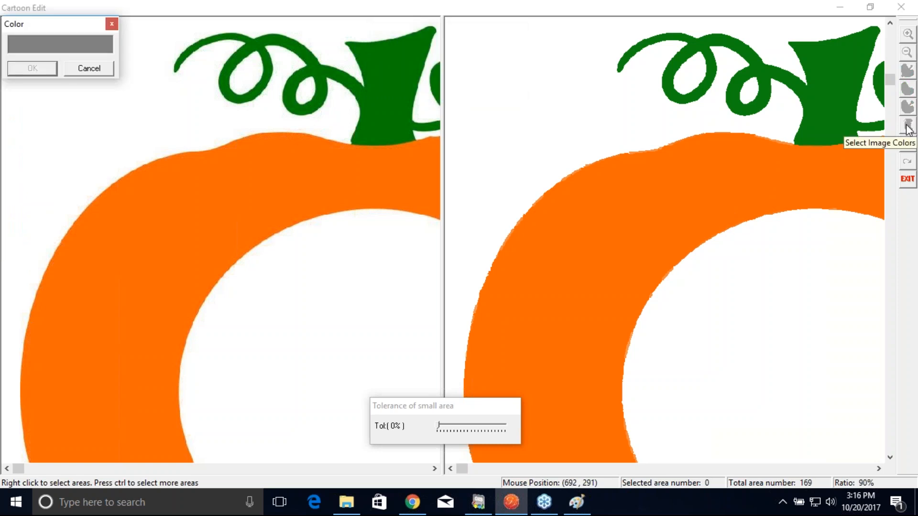
left_click(556, 118)
left_click(822, 112)
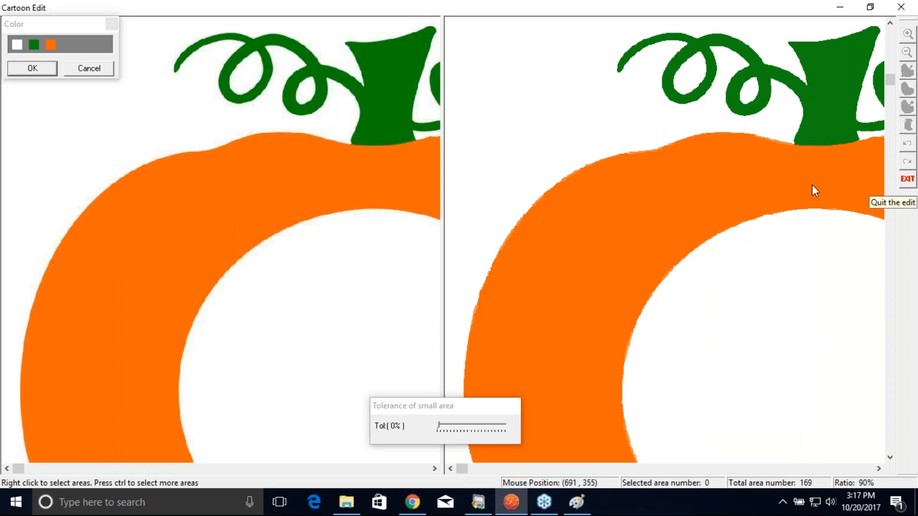
left_click(32, 69)
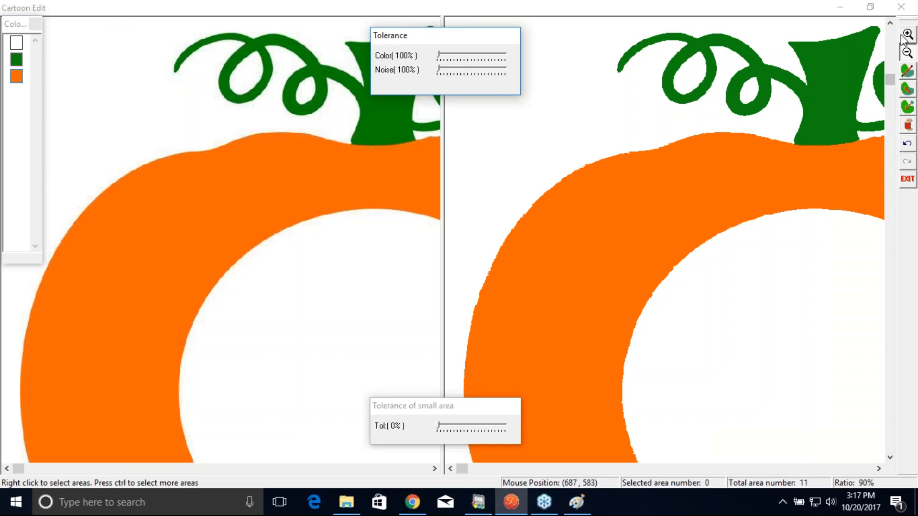
Check the whole three-color pumpkin at 58% magnification, close the image editor and continue with the simplified picture.
left_click(762, 269)
left_click(762, 346)
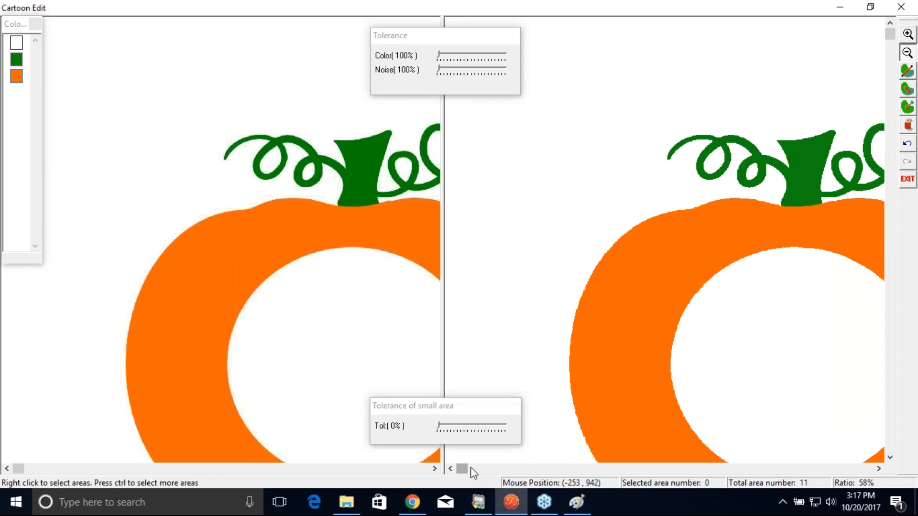
left_click(878, 469)
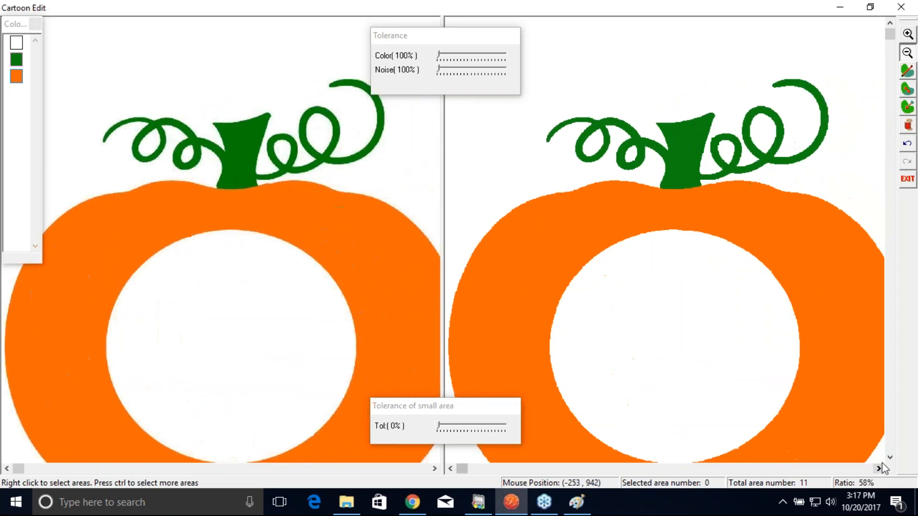
left_click(889, 458)
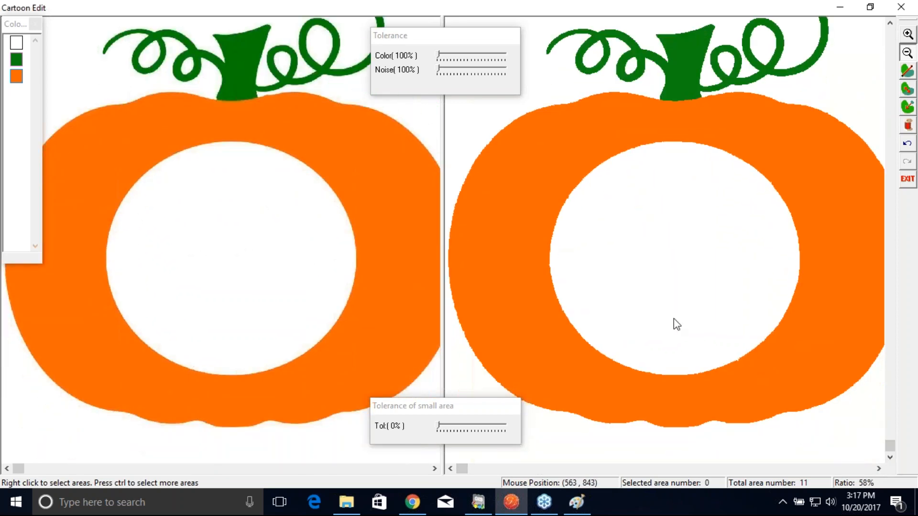
left_click(907, 179)
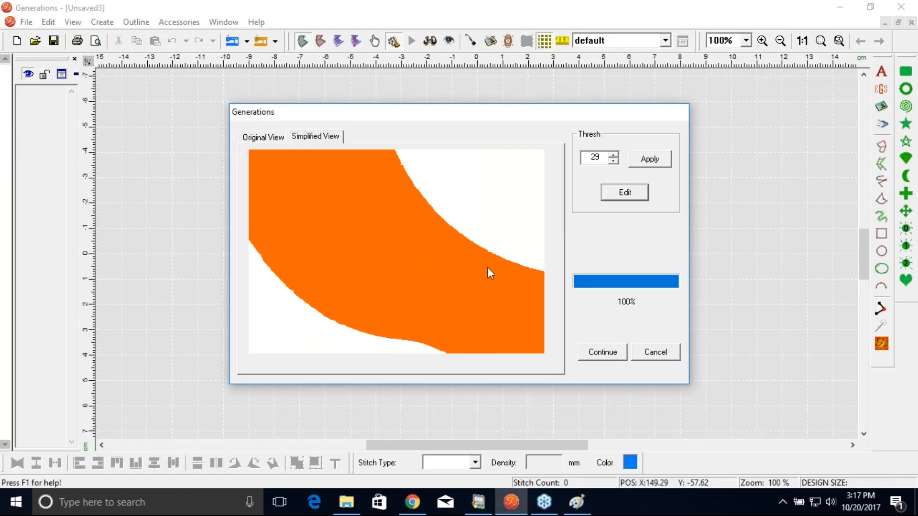
left_click_drag(551, 316, 587, 344)
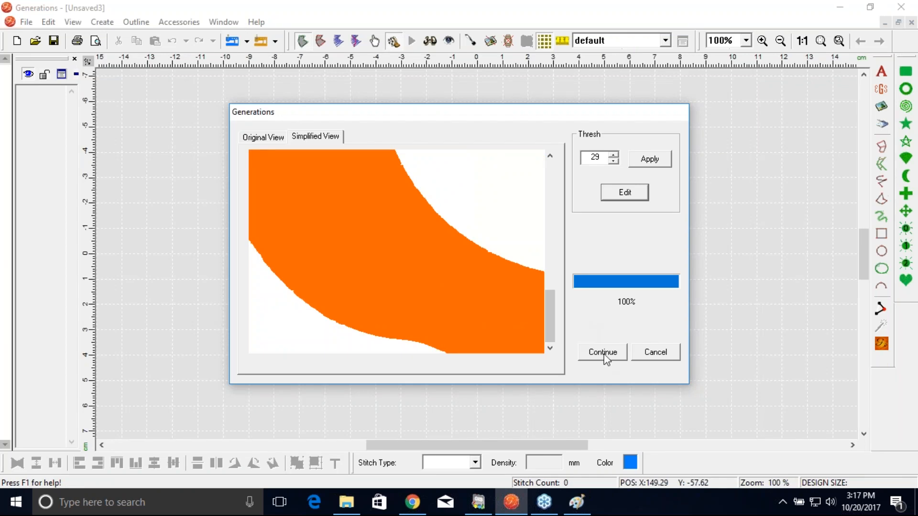
left_click(604, 351)
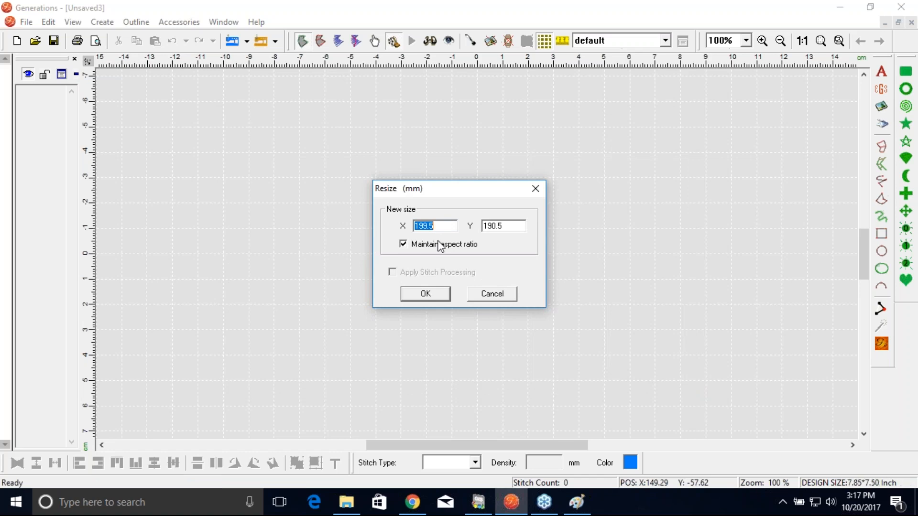
Resize the pumpkin to a height of 100 mm with its aspect ratio maintained, and generate its stitches.
type("125")
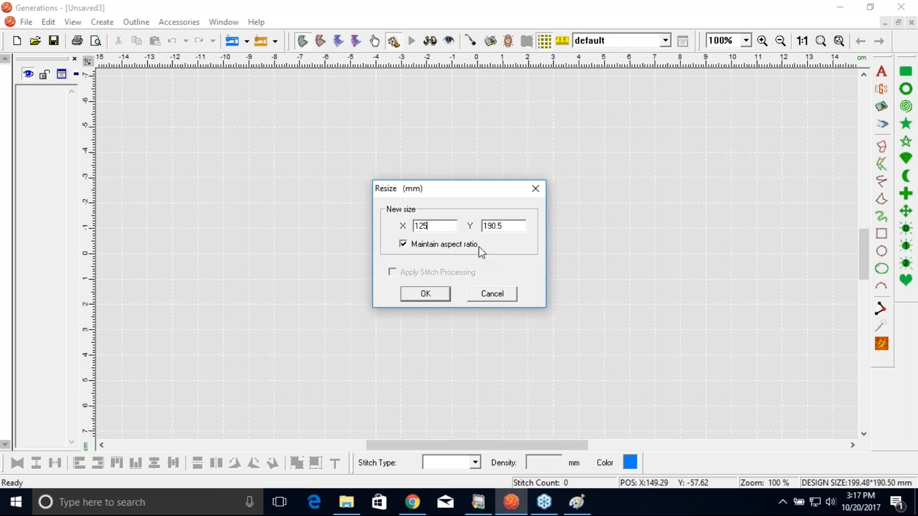
left_click(512, 230)
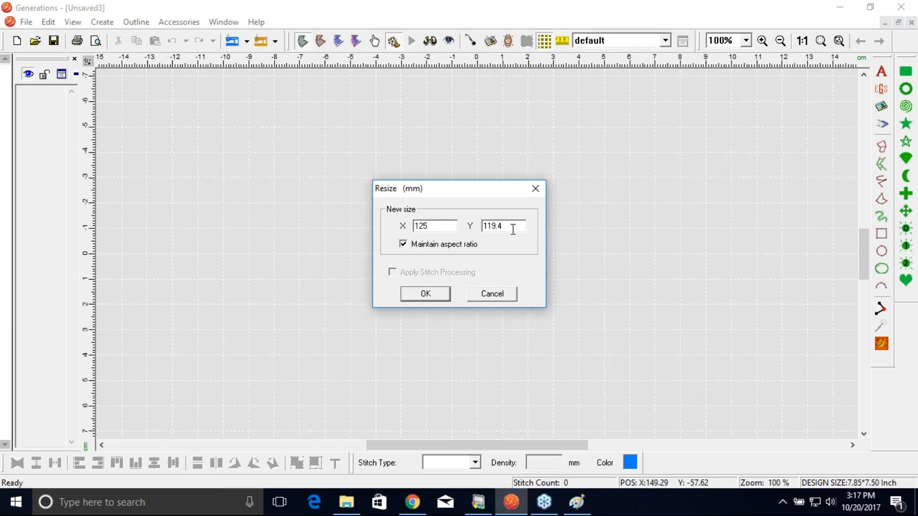
left_click_drag(515, 226, 485, 225)
type("100")
left_click(444, 226)
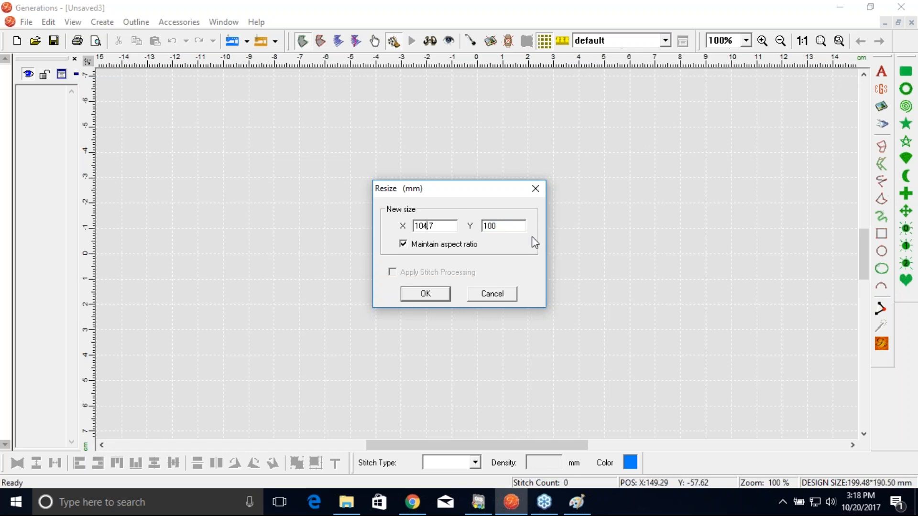
left_click(426, 294)
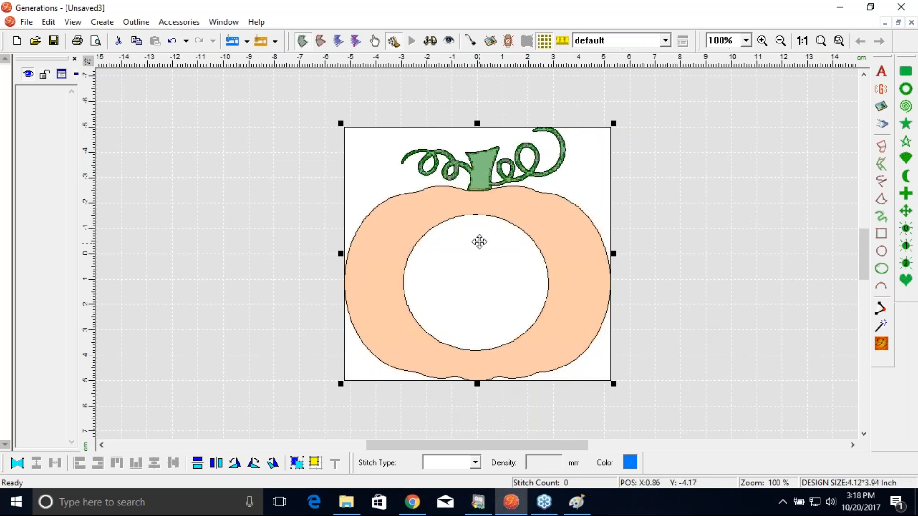
left_click(882, 344)
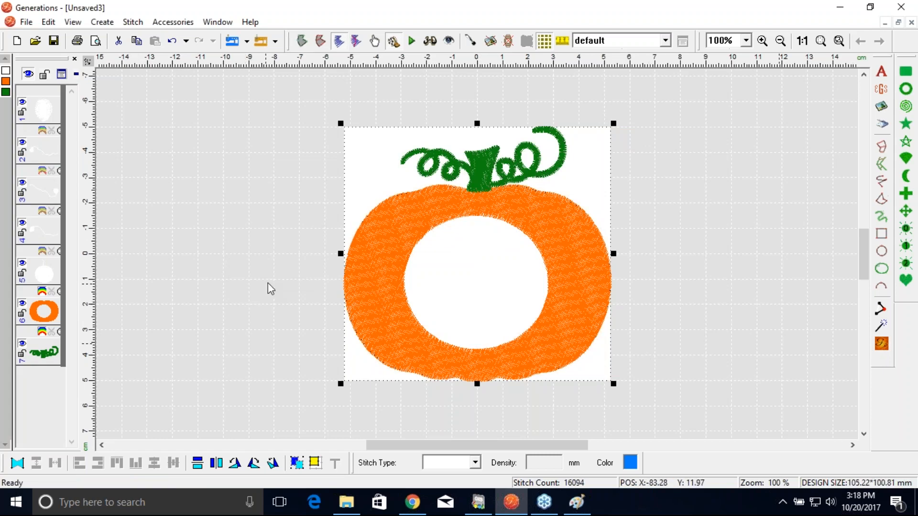
Hide the source image behind the pumpkin stitches, comparing the design with and without it.
left_click(496, 43)
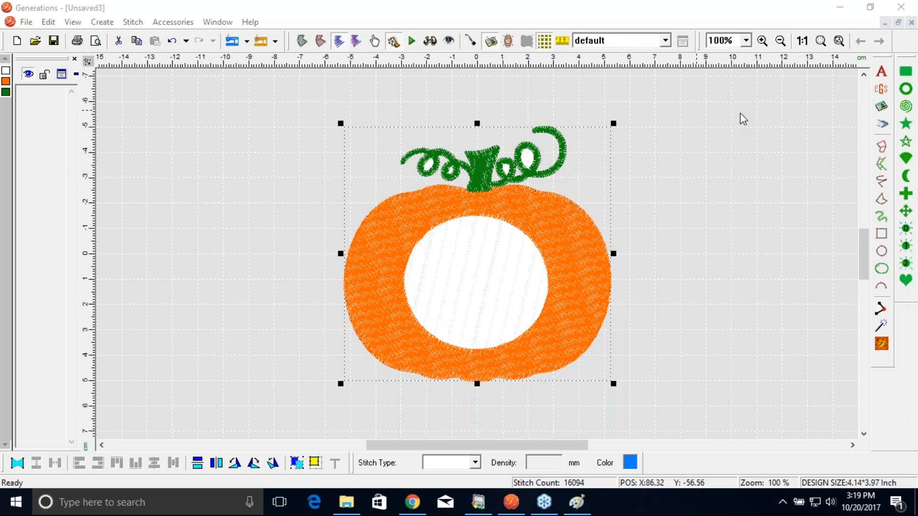
left_click(492, 43)
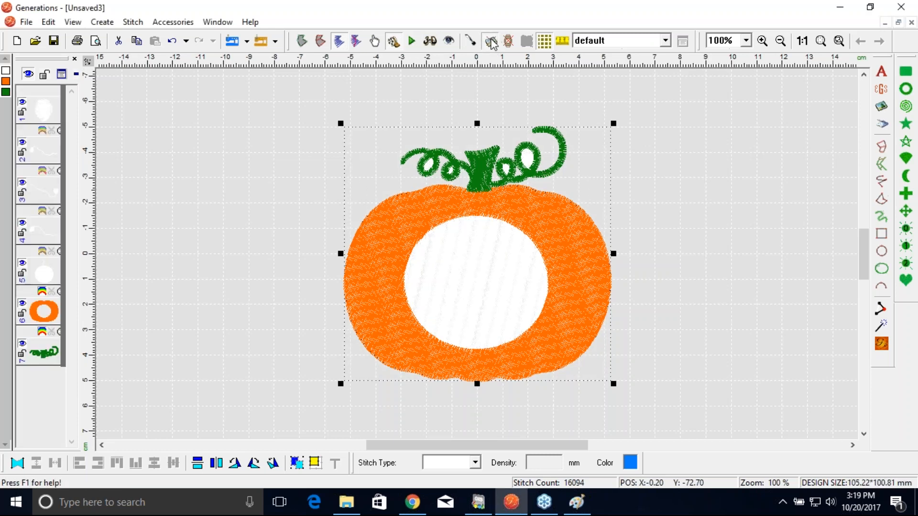
left_click(75, 24)
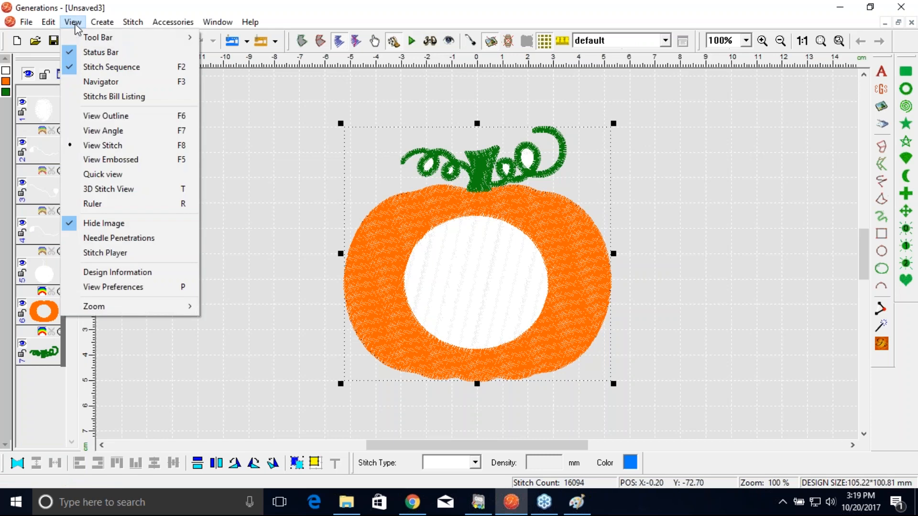
left_click(93, 226)
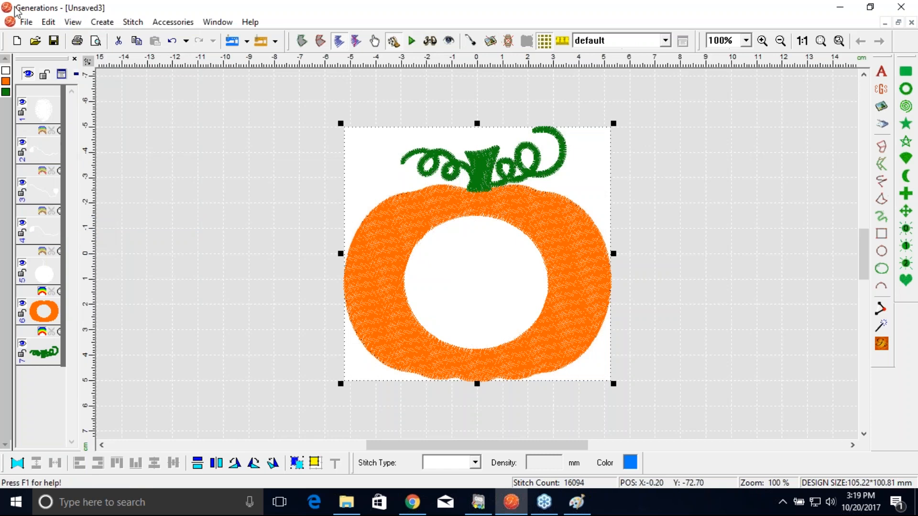
left_click(73, 22)
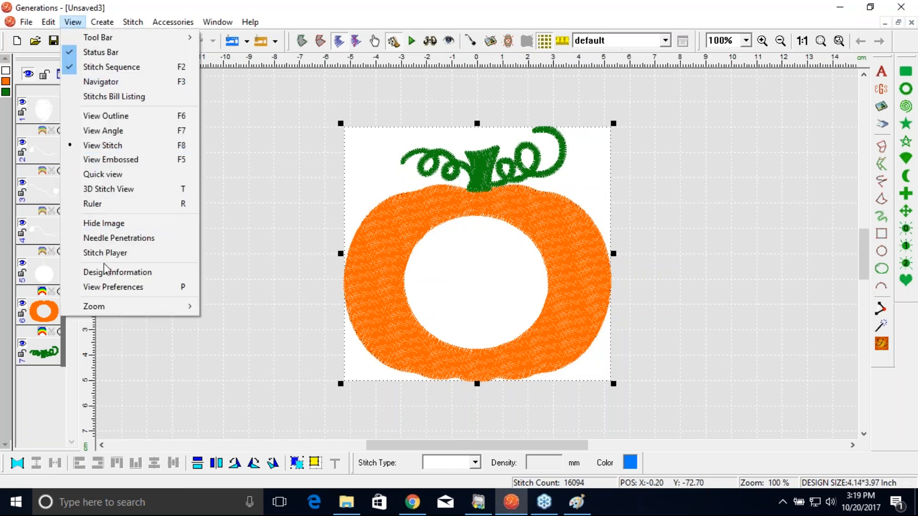
left_click(102, 225)
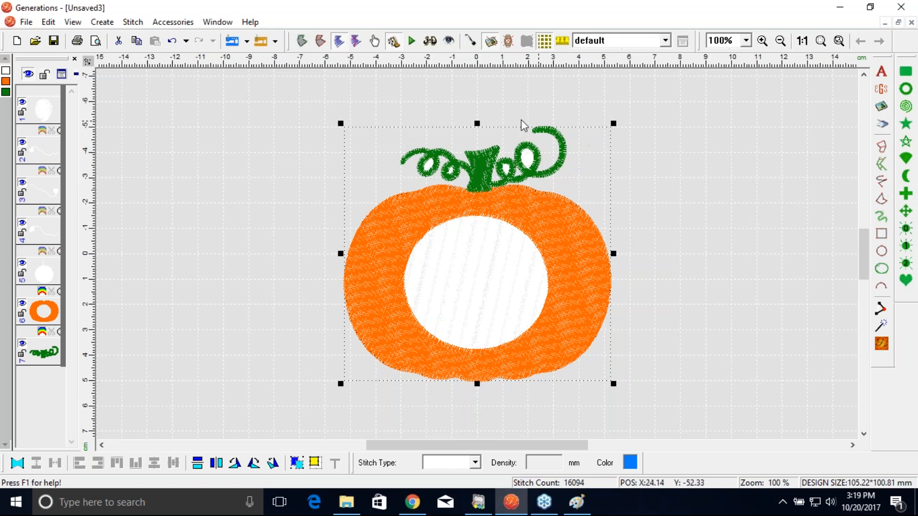
Deselect the design and toggle the source image on and off to check which white areas are stitched.
double_click(356, 361)
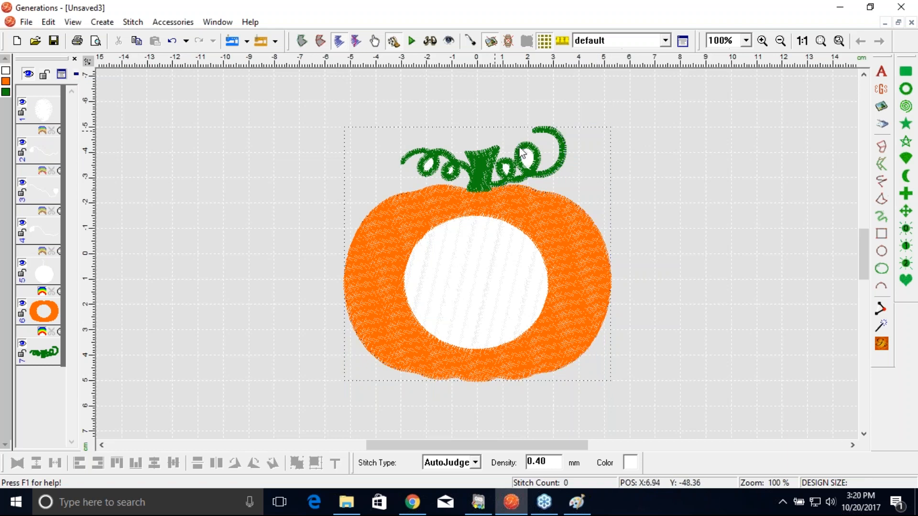
left_click(562, 173)
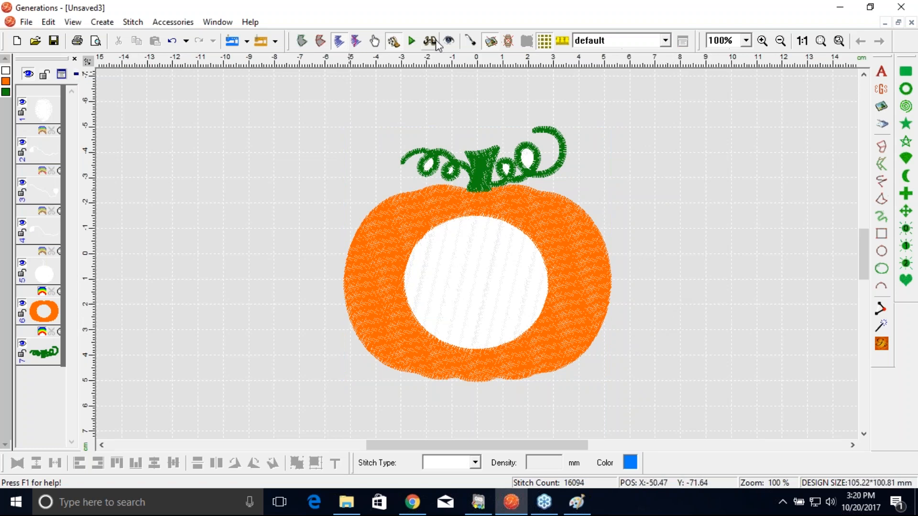
left_click(491, 42)
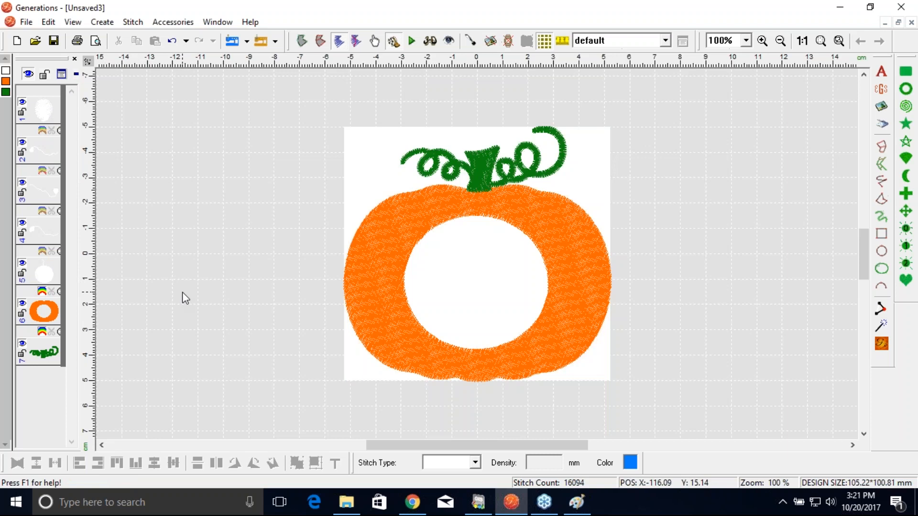
left_click(492, 46)
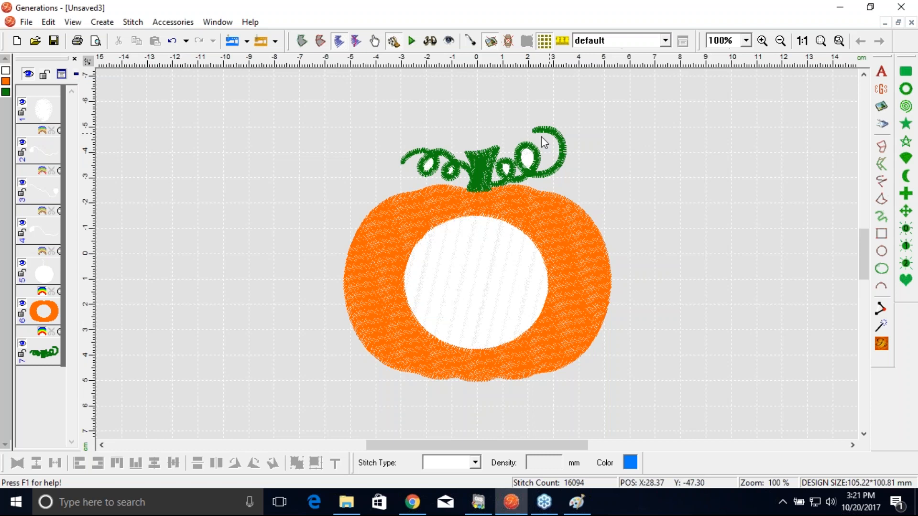
Delete the four white fill areas inside the loops of the green vines.
left_click(714, 38)
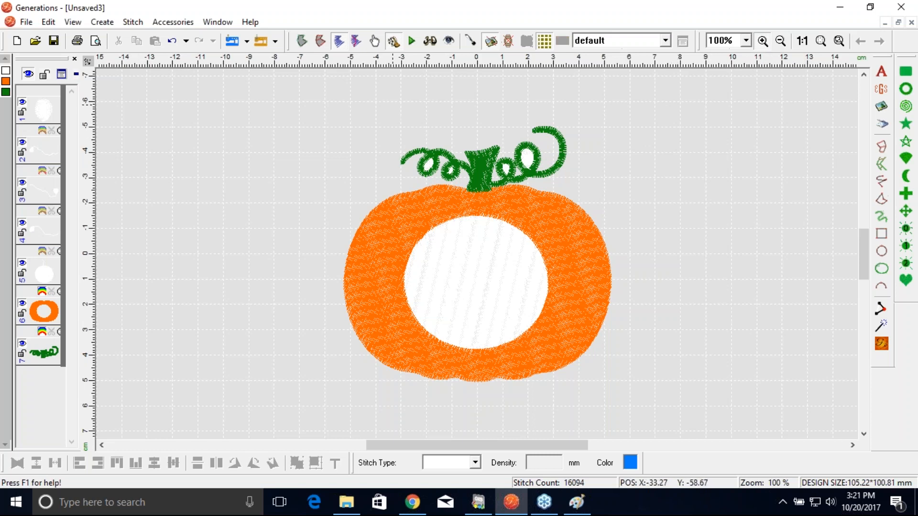
left_click(764, 42)
left_click_drag(356, 91, 606, 239)
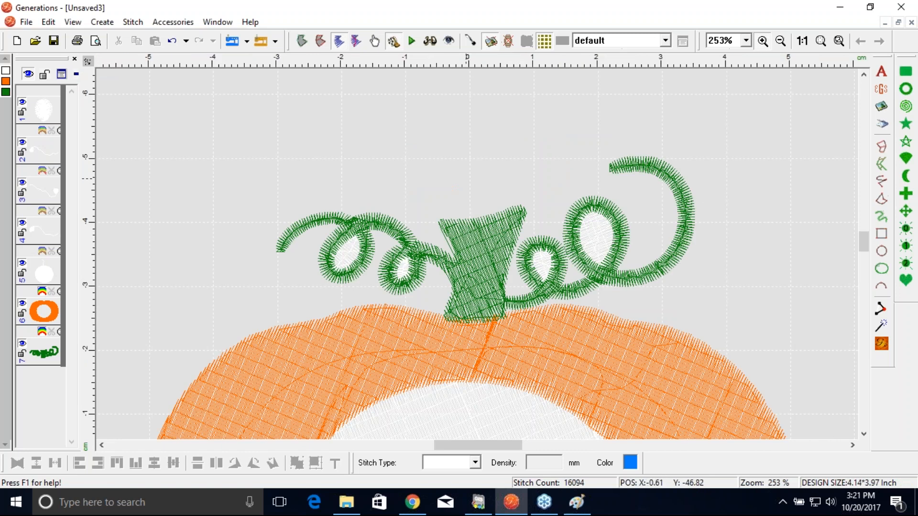
right_click(466, 178)
left_click(350, 262)
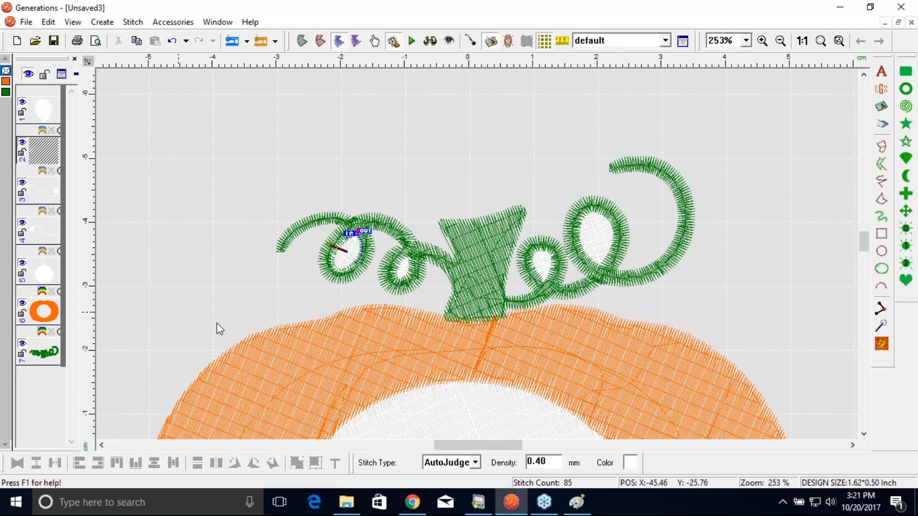
left_click(401, 272, "ctrl")
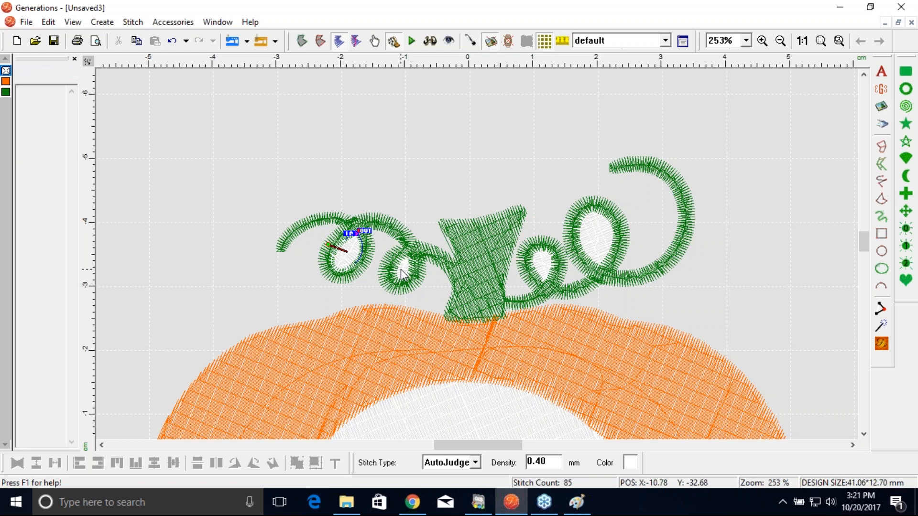
left_click(545, 270, "ctrl")
left_click(597, 239, "ctrl")
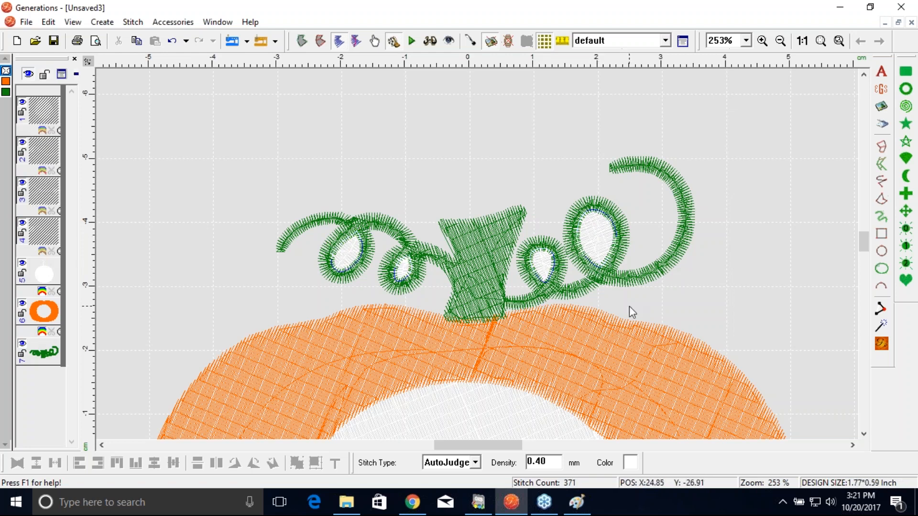
key("Delete")
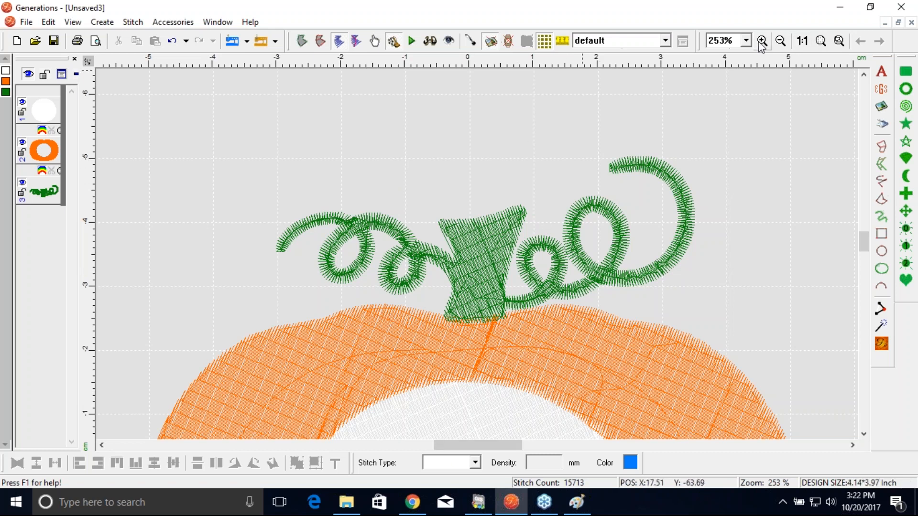
left_click(820, 41)
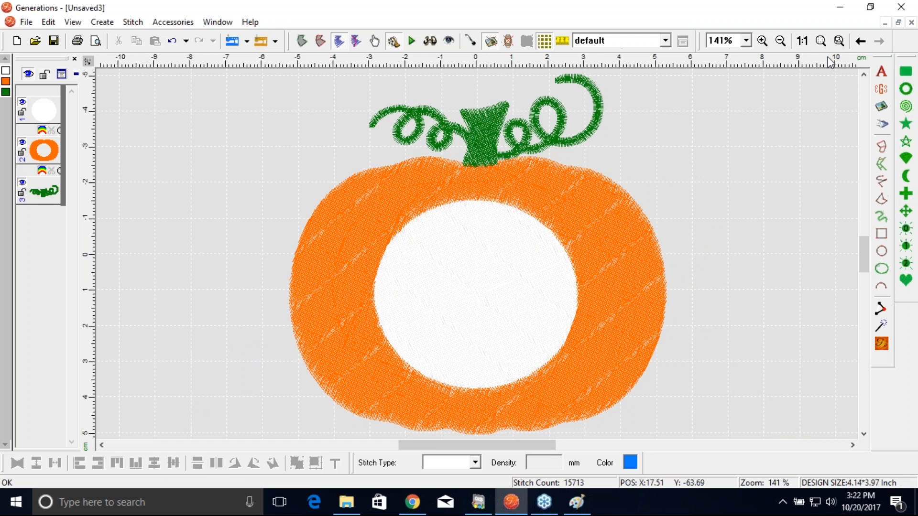
left_click_drag(858, 261, 858, 196)
left_click_drag(478, 443, 282, 458)
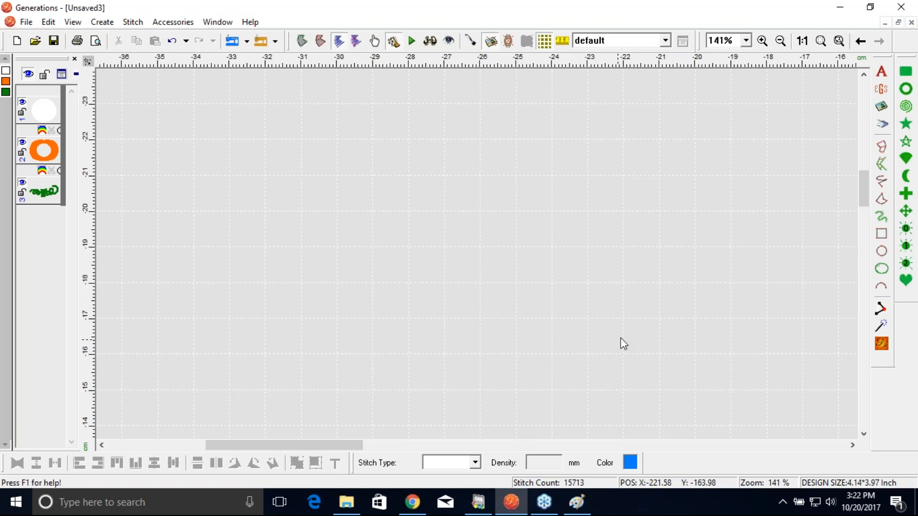
left_click(821, 41)
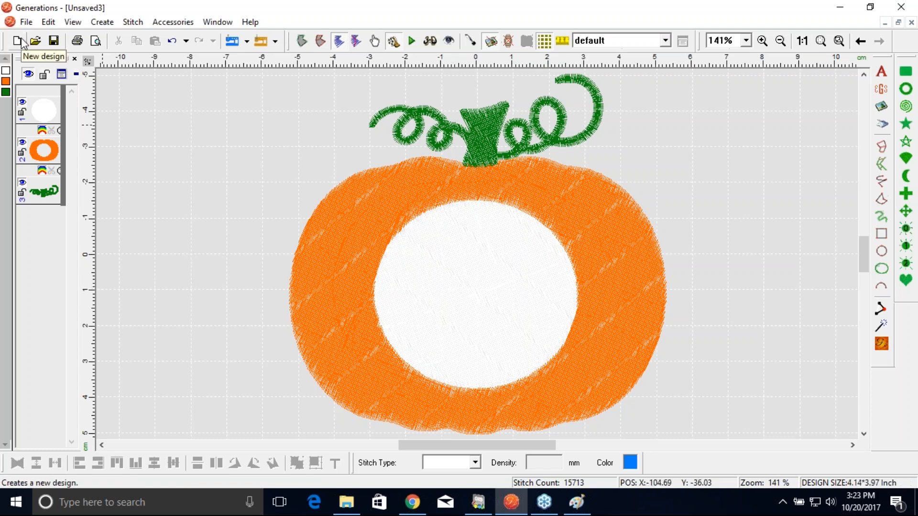
Create a new design and load the pumpkin circle image into it.
left_click(17, 42)
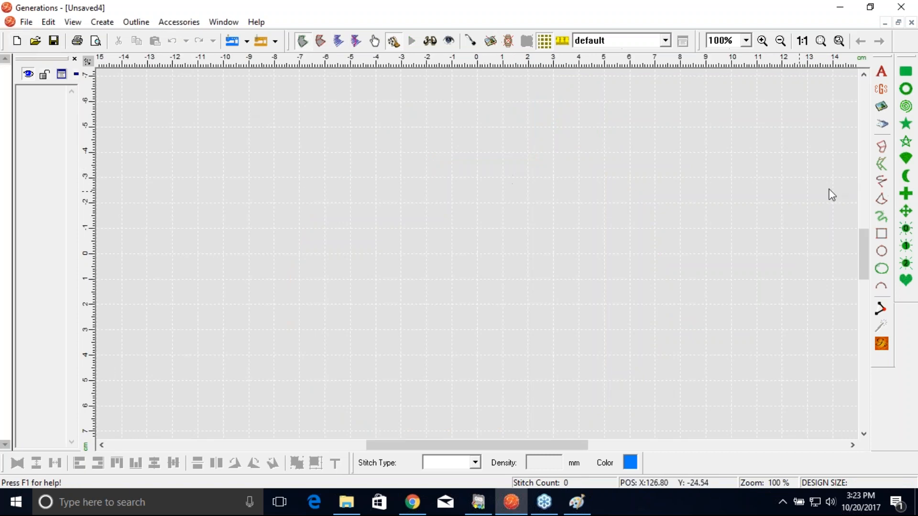
left_click(882, 106)
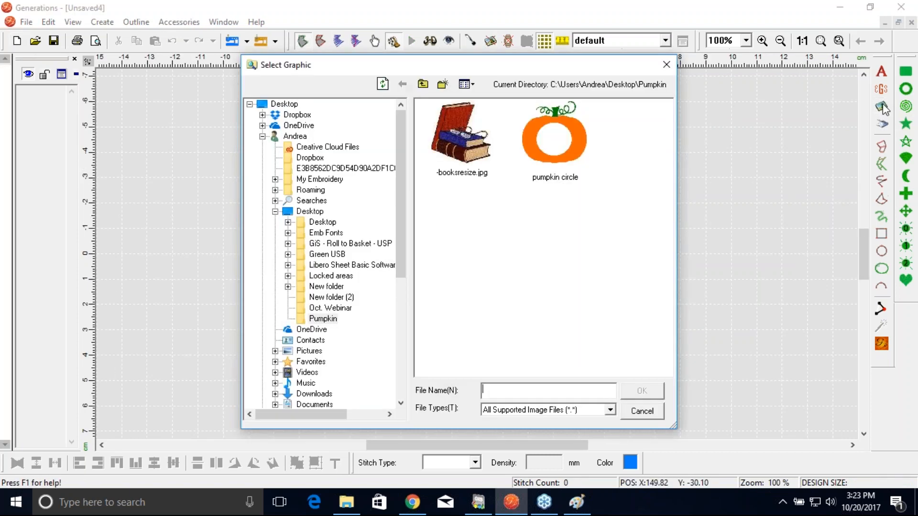
left_click(571, 141)
left_click(641, 390)
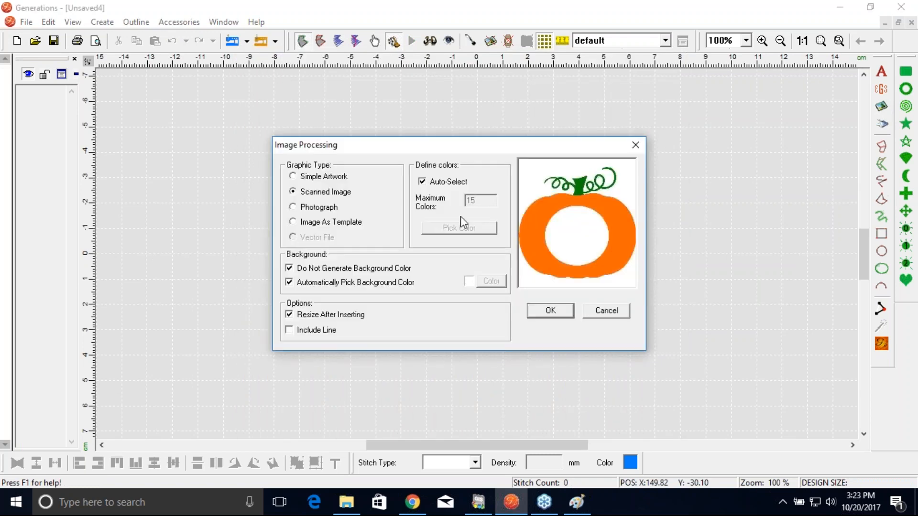
Set the graphic type to Simple Artwork, turn off automatic color selection and start picking colors manually.
left_click(293, 177)
left_click(422, 183)
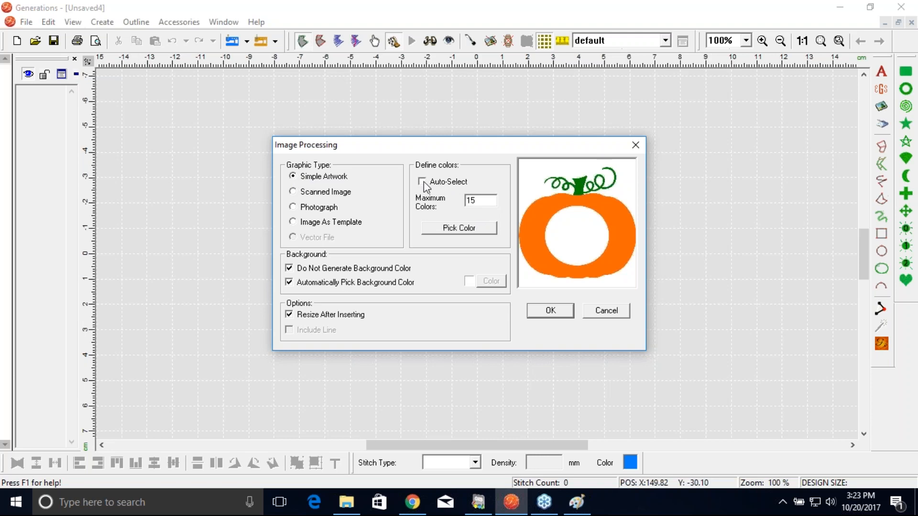
left_click(457, 230)
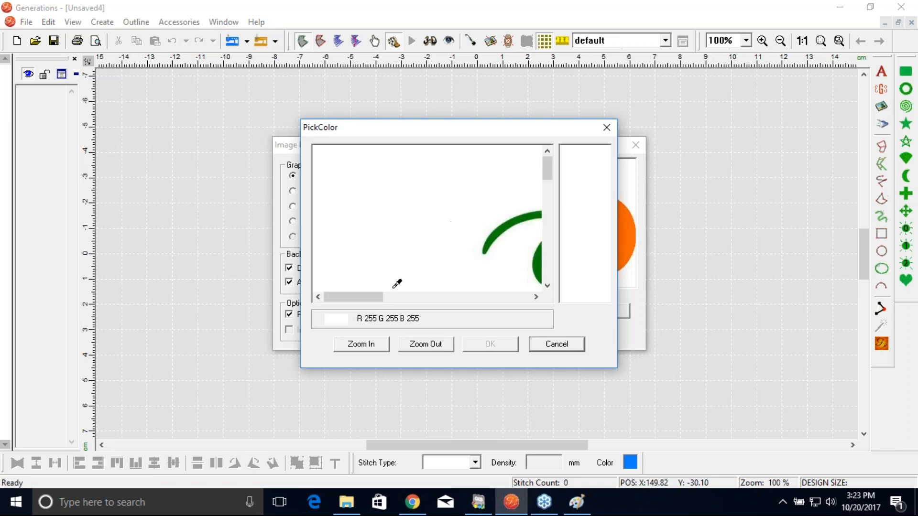
Add the image's white background (255, 255, 255) to the picked colors.
left_click(432, 344)
left_click_drag(380, 300, 426, 321)
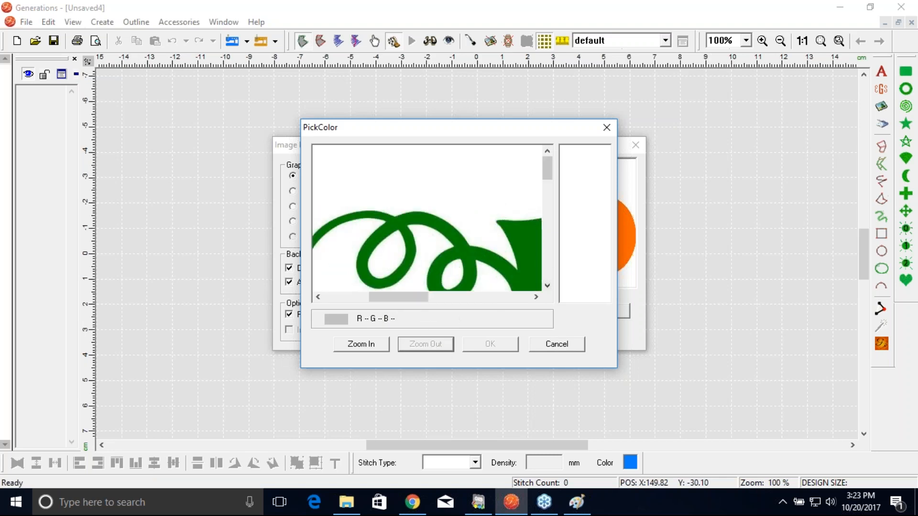
left_click_drag(548, 171, 567, 165)
left_click(344, 250)
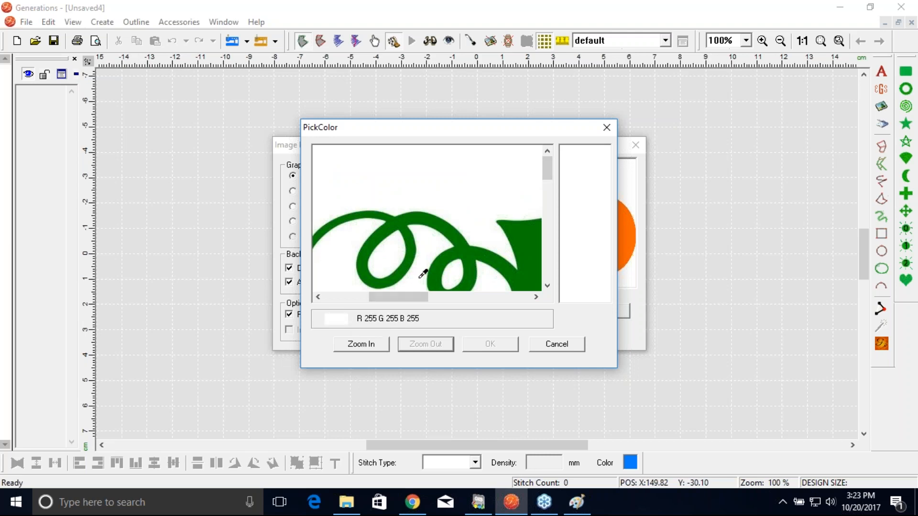
left_click(467, 190)
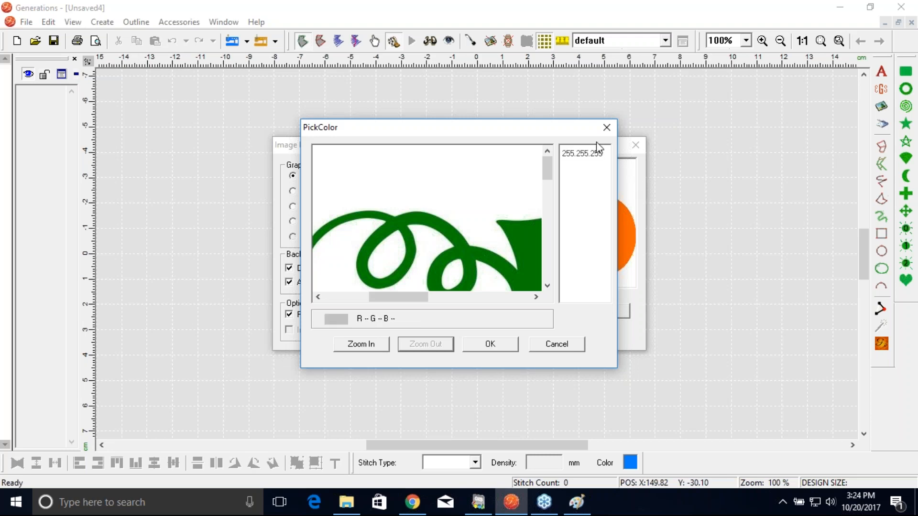
Add the stem's green (0, 129, 2) and the pumpkin's orange (255, 102, 0) to the picked colors.
left_click(536, 297)
left_click(536, 296)
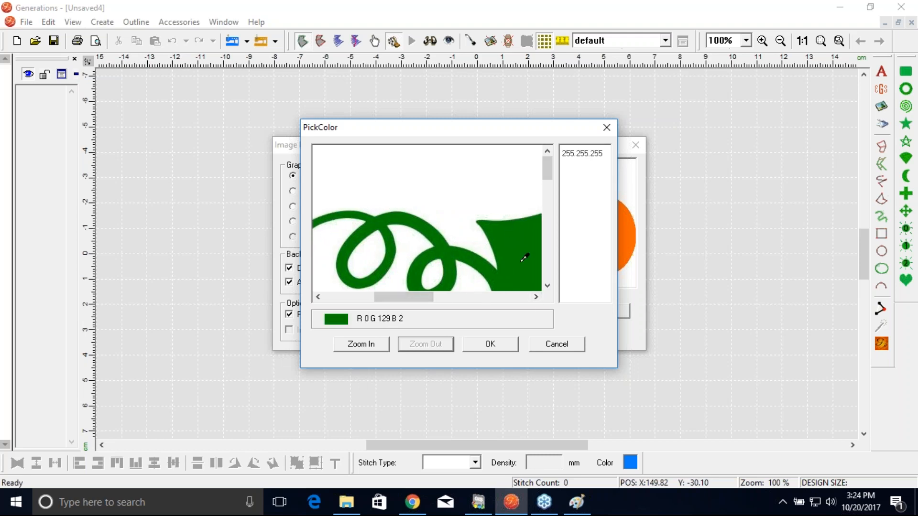
left_click(535, 297)
left_click(535, 296)
left_click(536, 297)
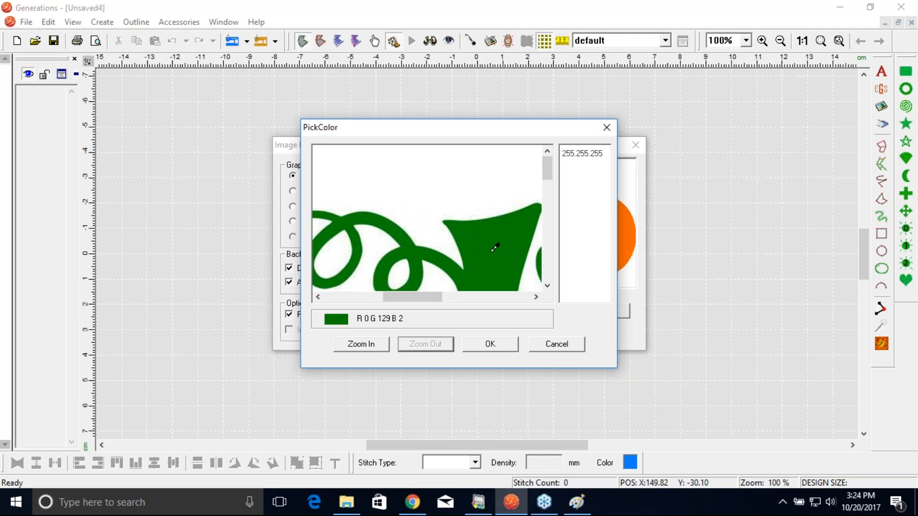
left_click(466, 260)
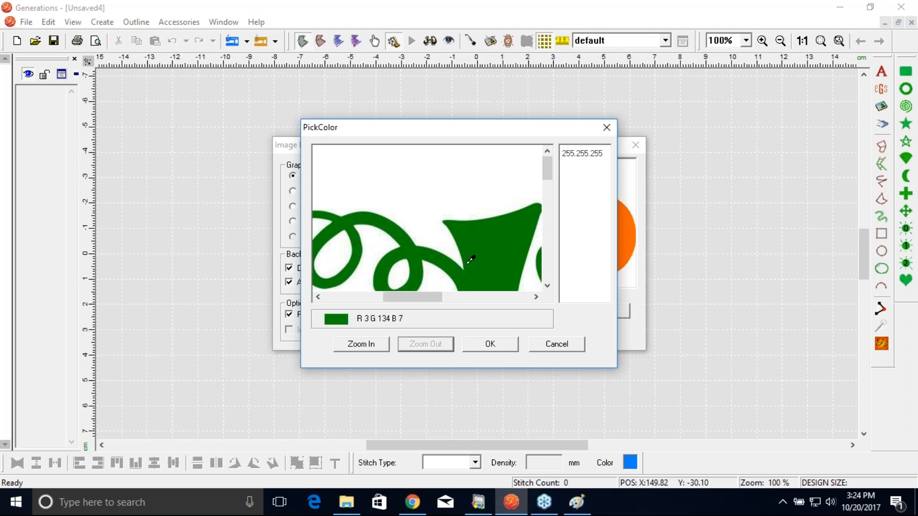
left_click(500, 245)
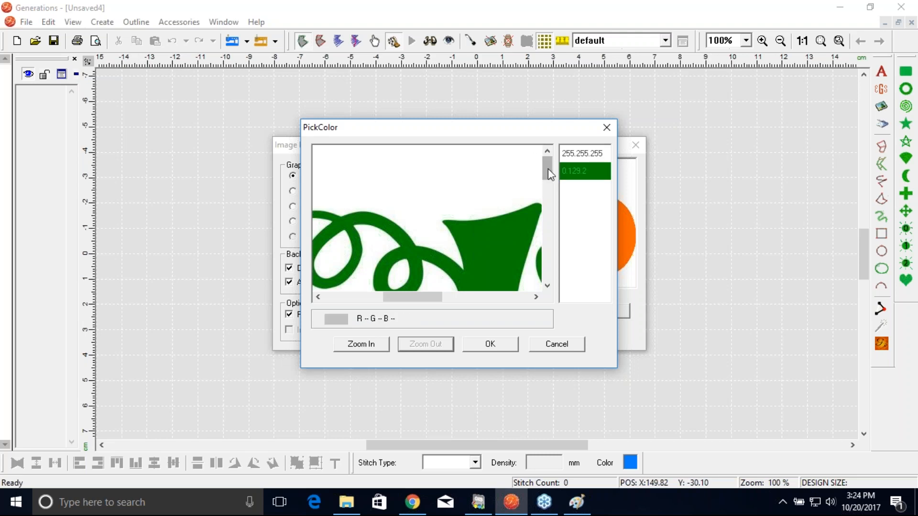
left_click_drag(546, 168, 547, 200)
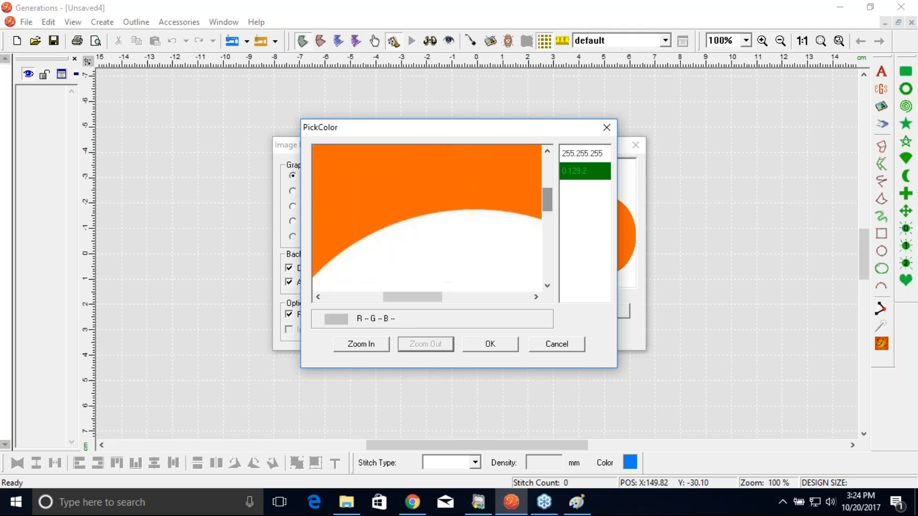
left_click(516, 186)
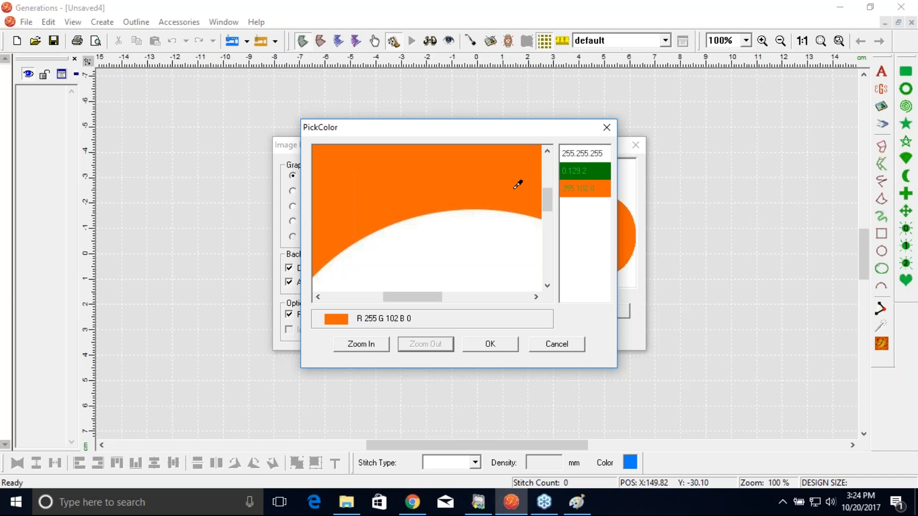
left_click(525, 215)
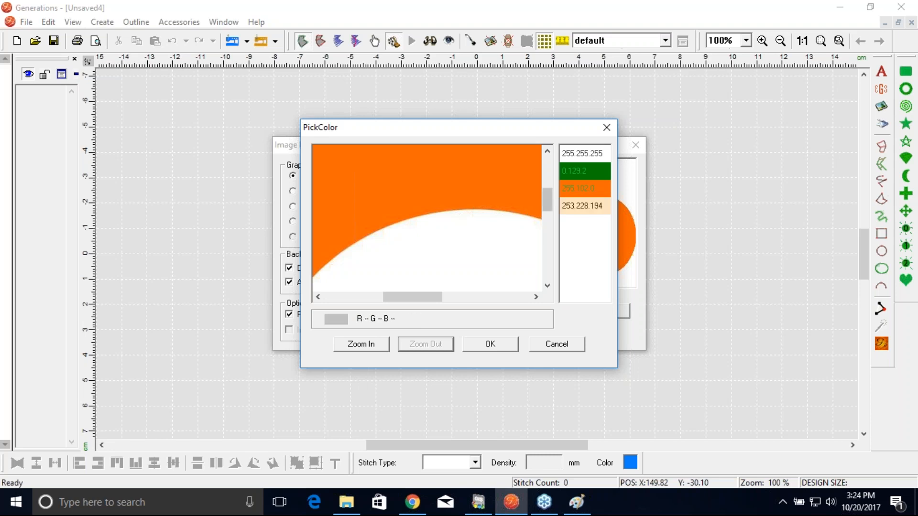
left_click(591, 207)
key("Delete")
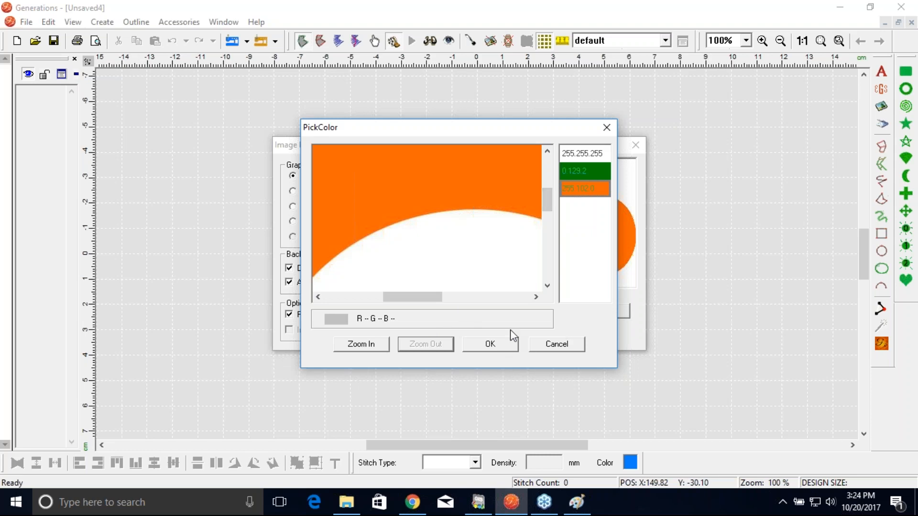
Accept the three picked colors and process the image with background color generation allowed.
left_click(491, 345)
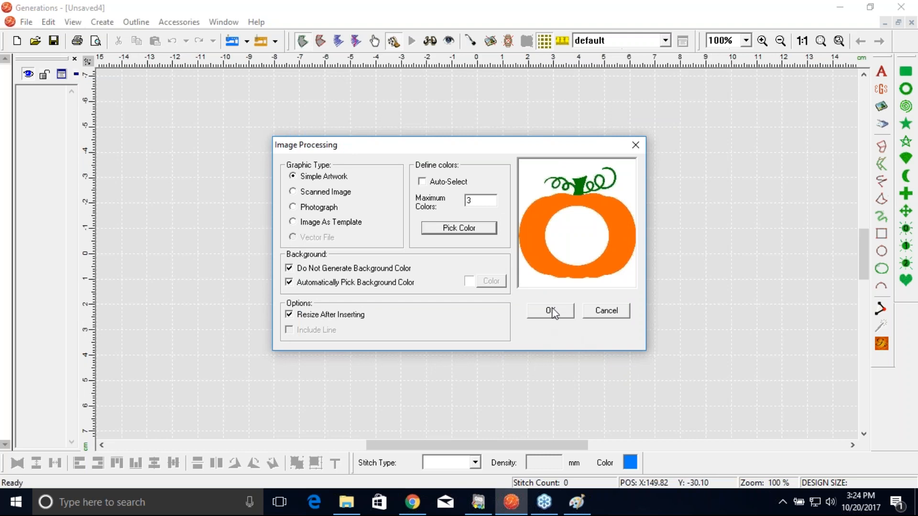
left_click(289, 281)
left_click(289, 269)
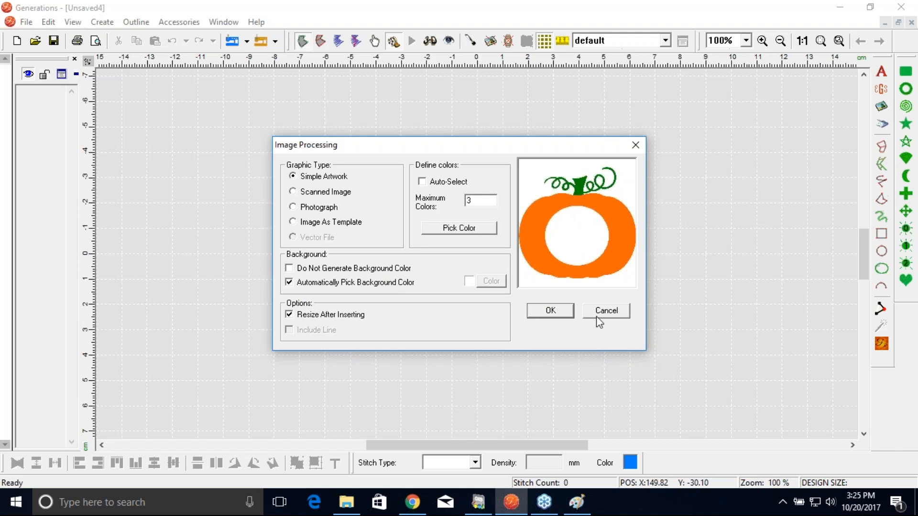
left_click(551, 310)
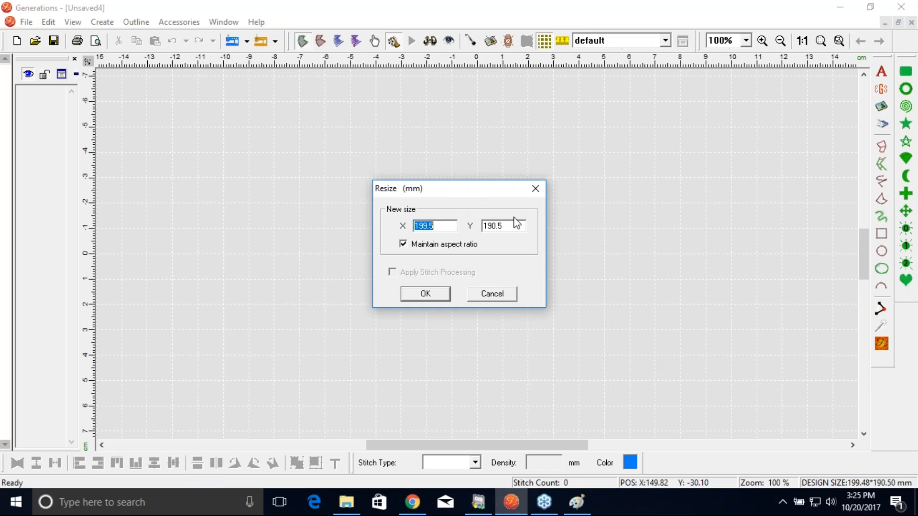
Resize the artwork to 100 mm high while maintaining the aspect ratio.
key("Tab")
type("100")
left_click(447, 225)
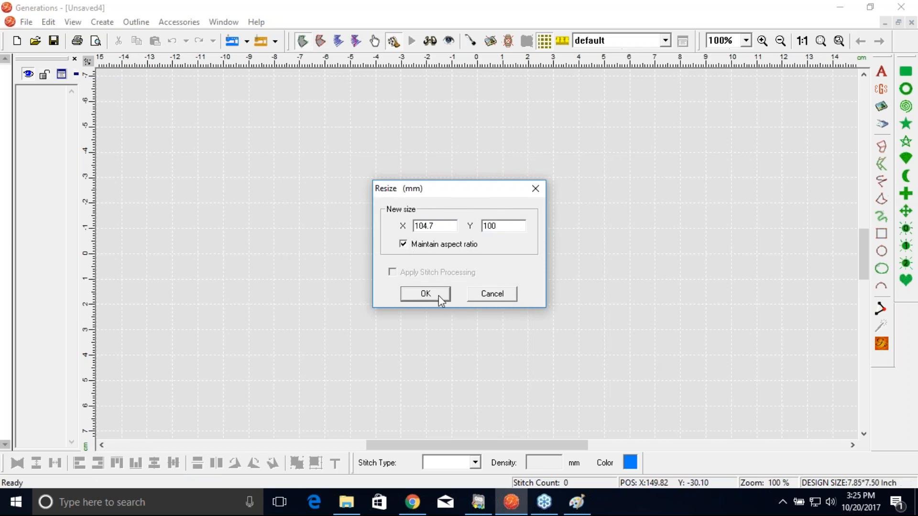
left_click(439, 295)
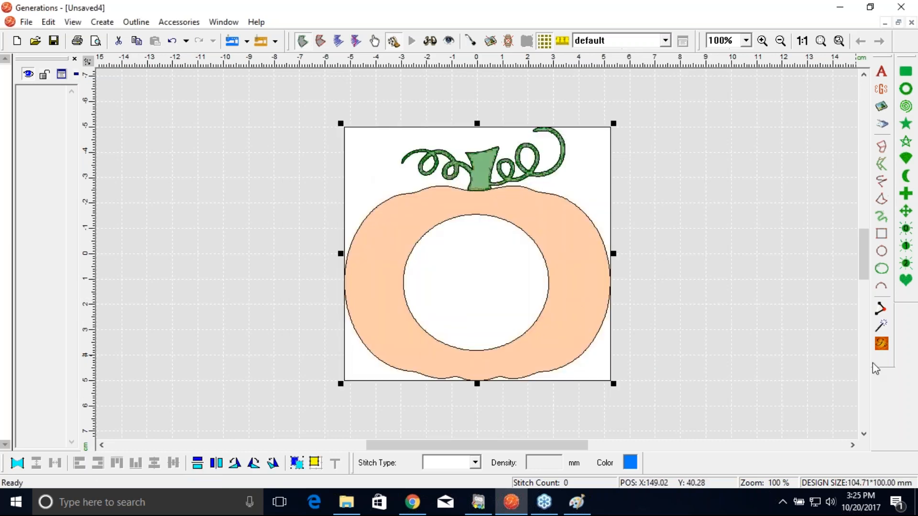
Generate stitches from the pumpkin outlines, hide the source image and deselect the design.
left_click(882, 343)
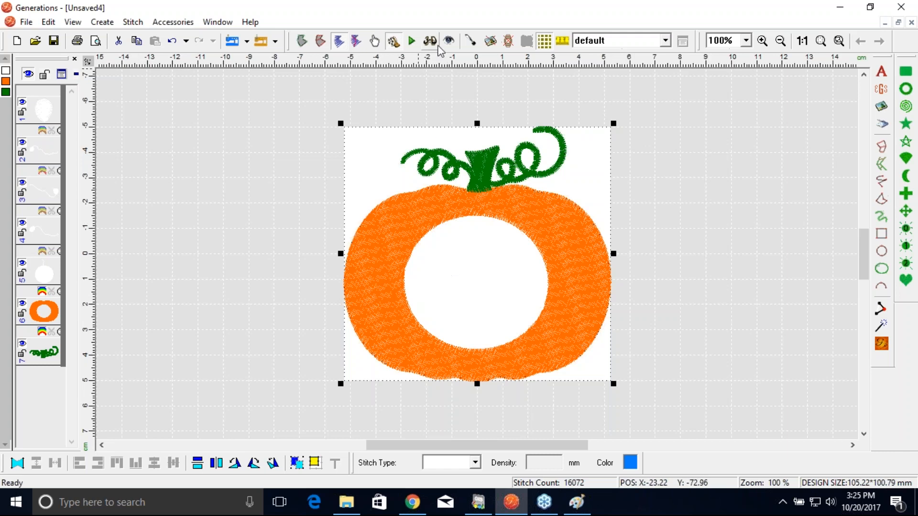
left_click(491, 42)
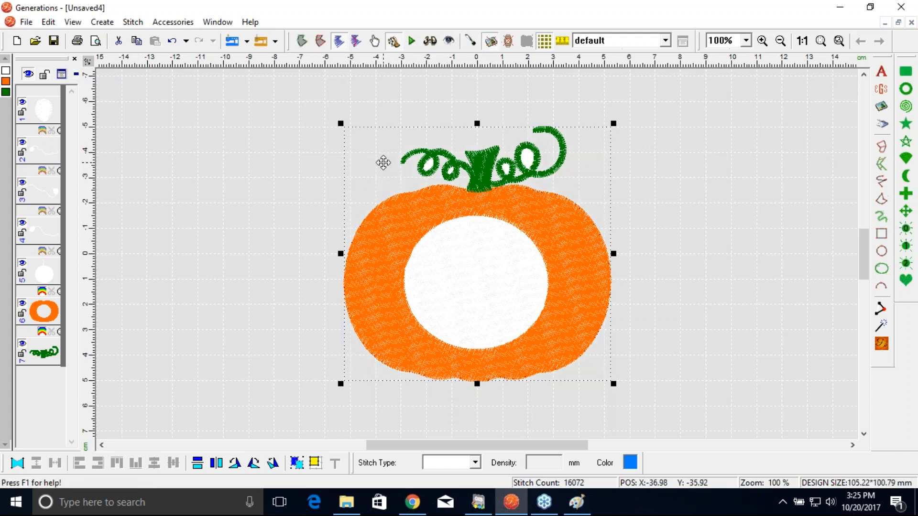
left_click(385, 155)
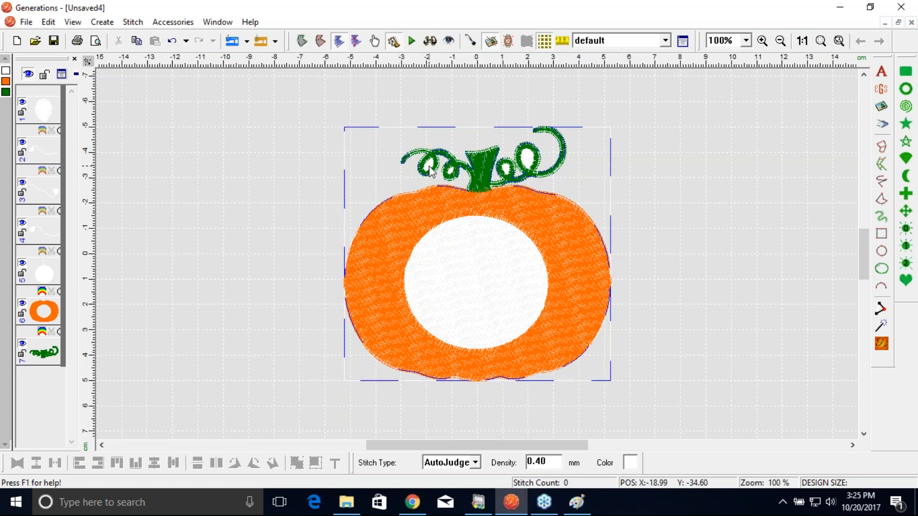
Delete the four white fill segments inside the loops of the green vines.
left_click(452, 176)
left_click(507, 172, "ctrl")
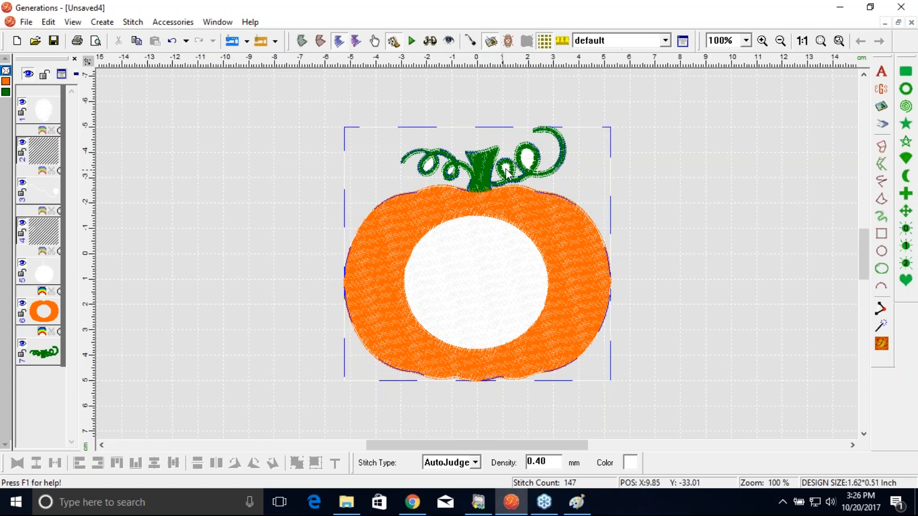
left_click(508, 173, "ctrl")
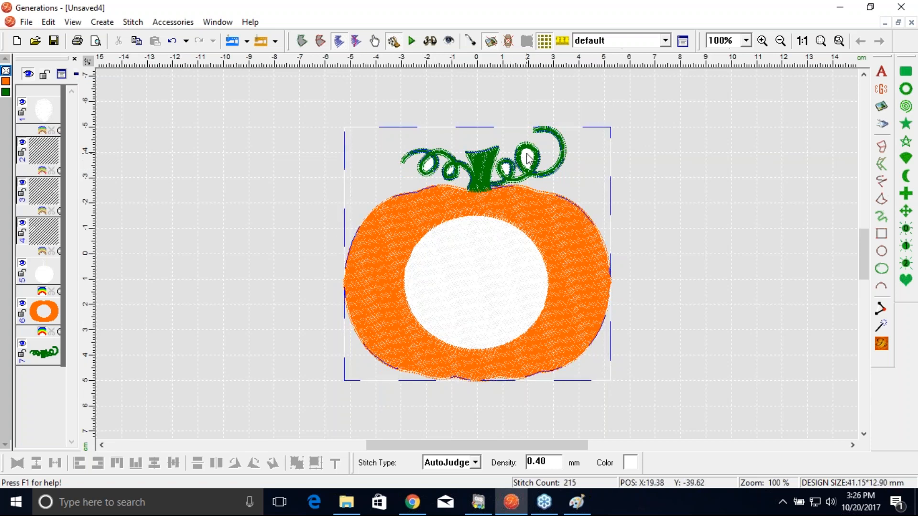
left_click(528, 160, "ctrl")
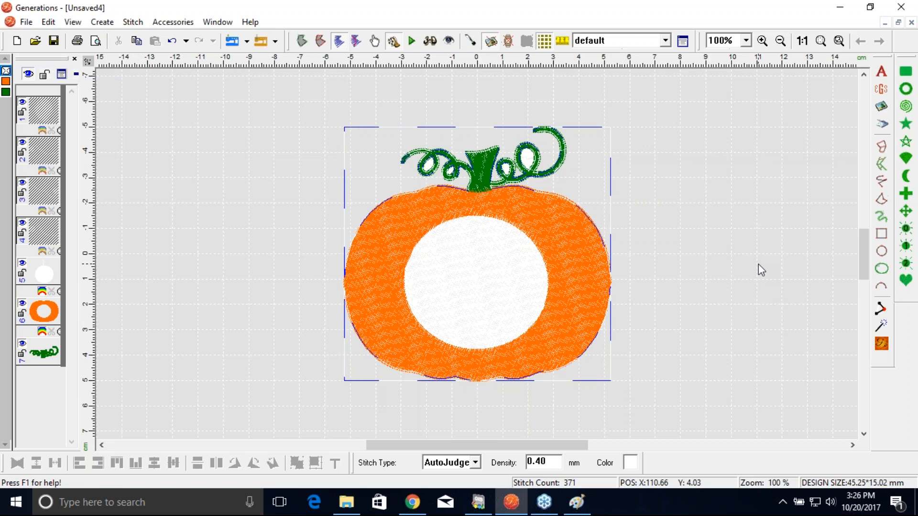
key("Delete")
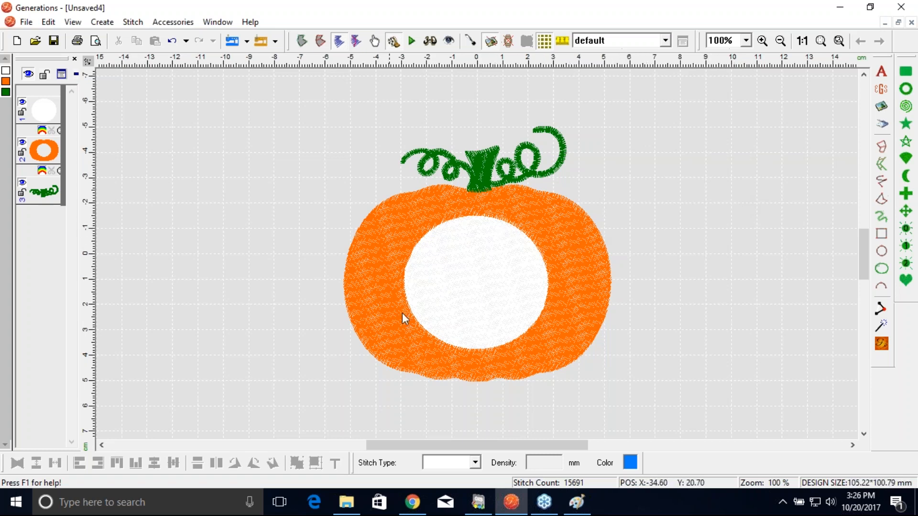
Hide and reshow the white center circle, and set both it and the orange pumpkin fill to the Applique stitch type.
left_click(383, 236)
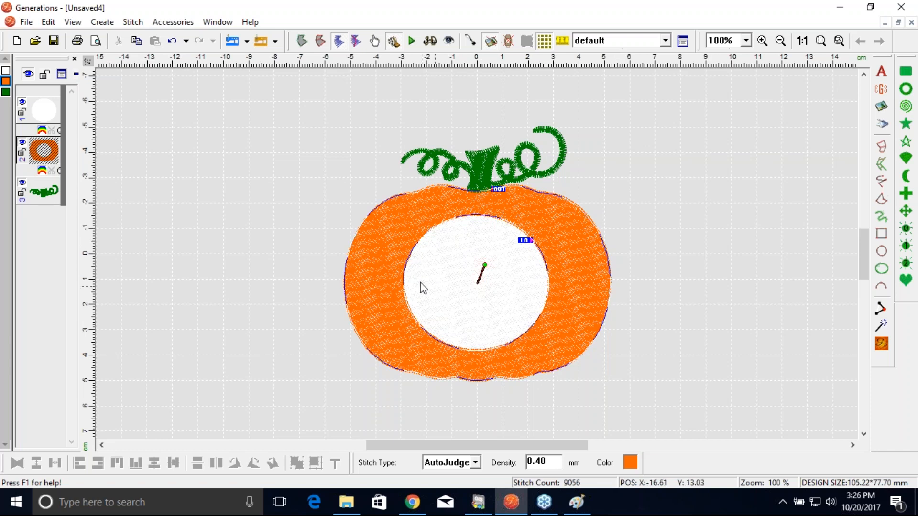
left_click(23, 102)
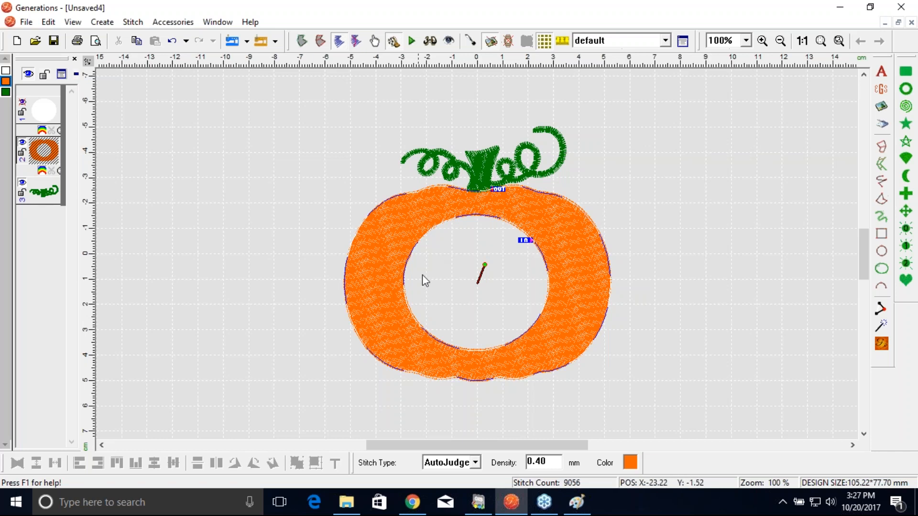
left_click(22, 102)
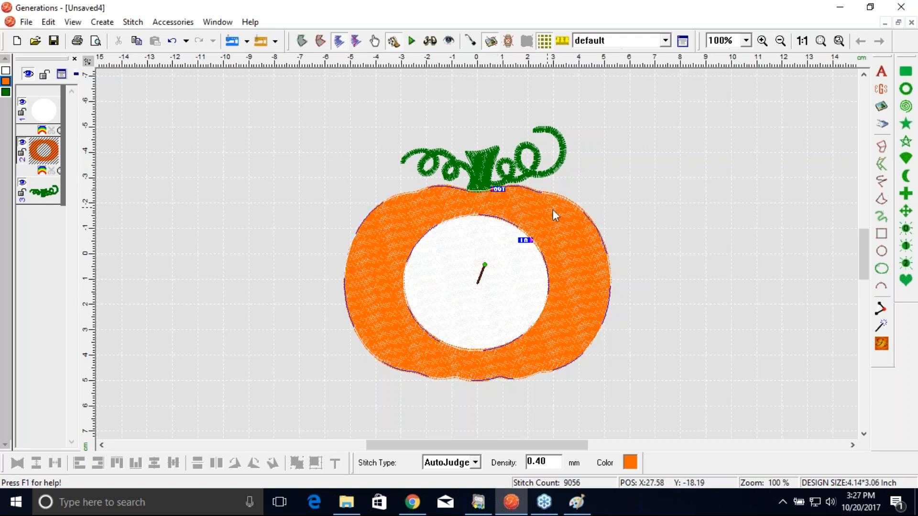
left_click(510, 304, "ctrl")
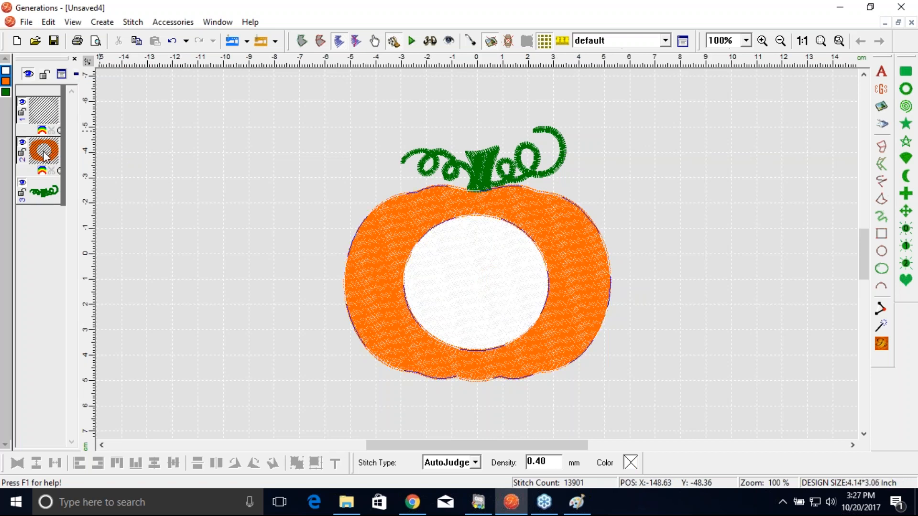
left_click(476, 463)
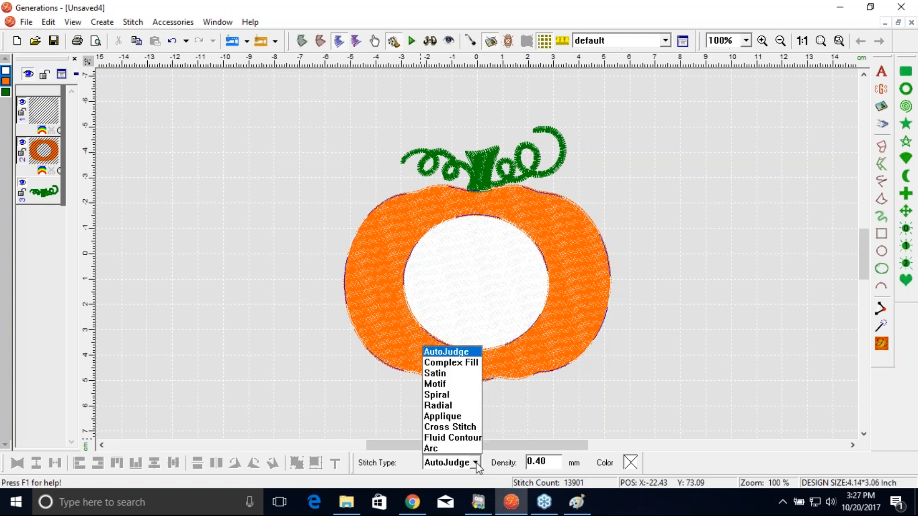
left_click(442, 417)
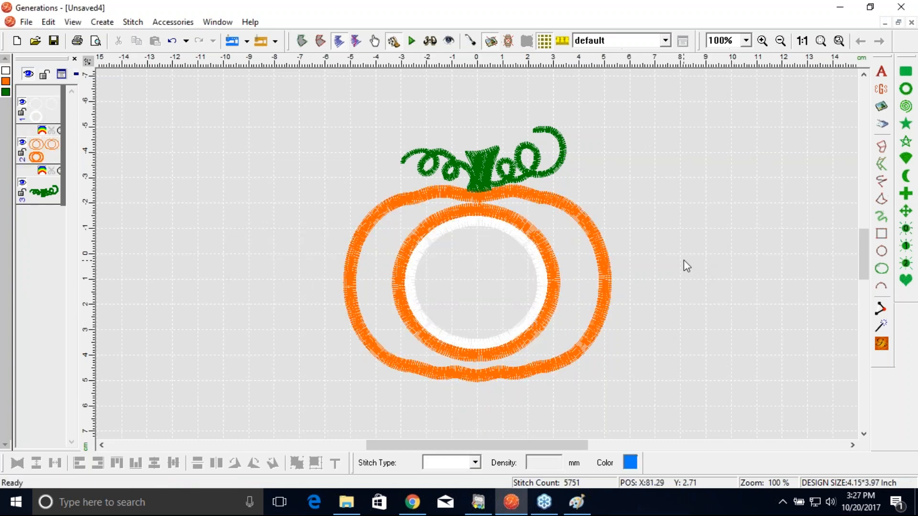
Select the orange pumpkin applique and display the design as outlines only.
left_click(821, 42)
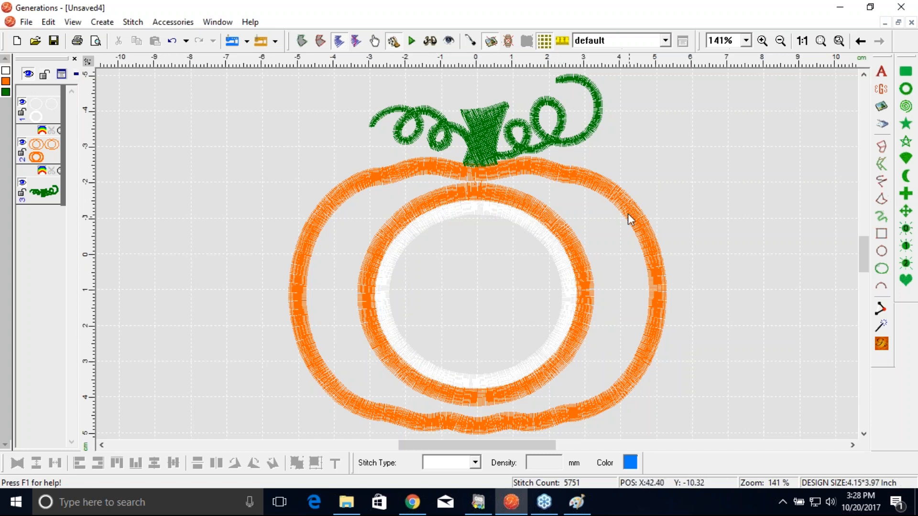
left_click(609, 244)
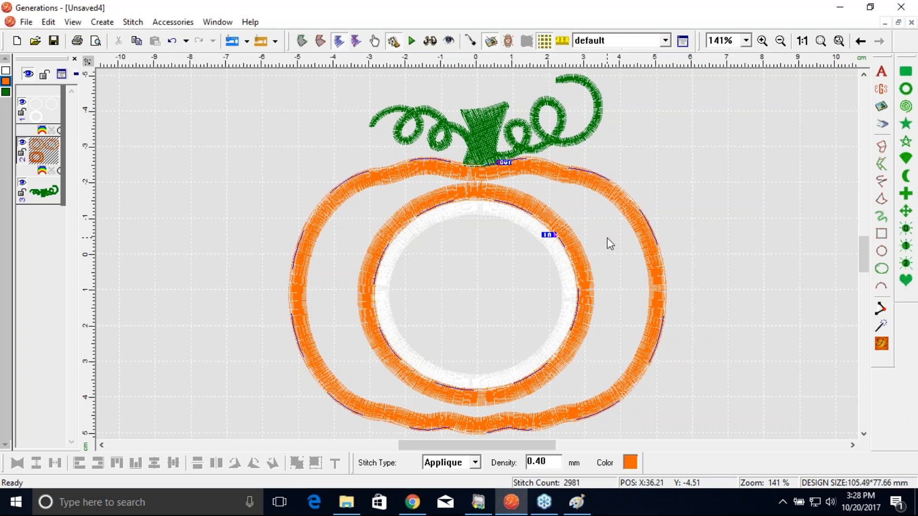
left_click(73, 22)
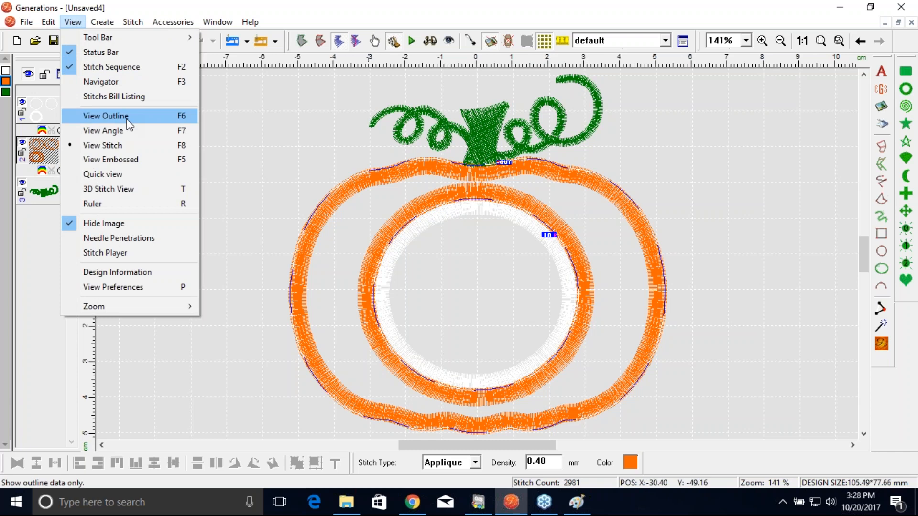
left_click(128, 123)
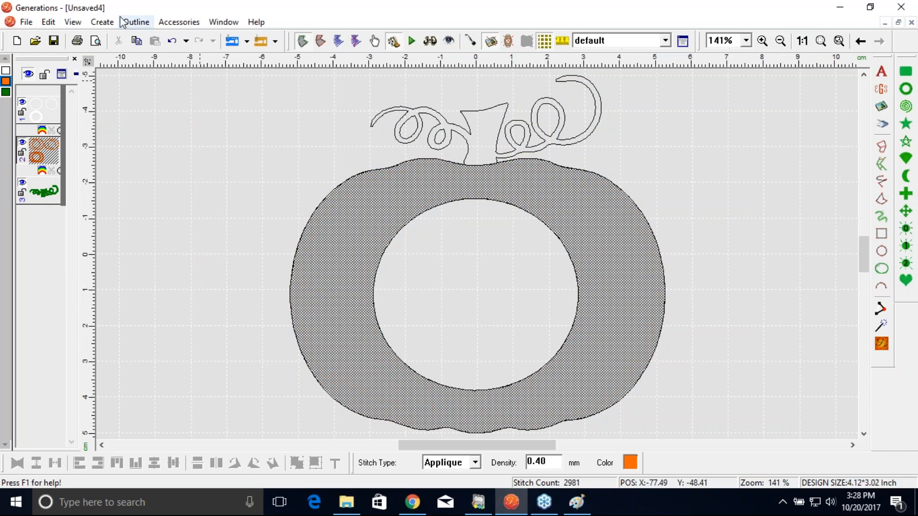
Fill all voids in the orange pumpkin outline, then generate its applique stitches and deselect it.
left_click(135, 22)
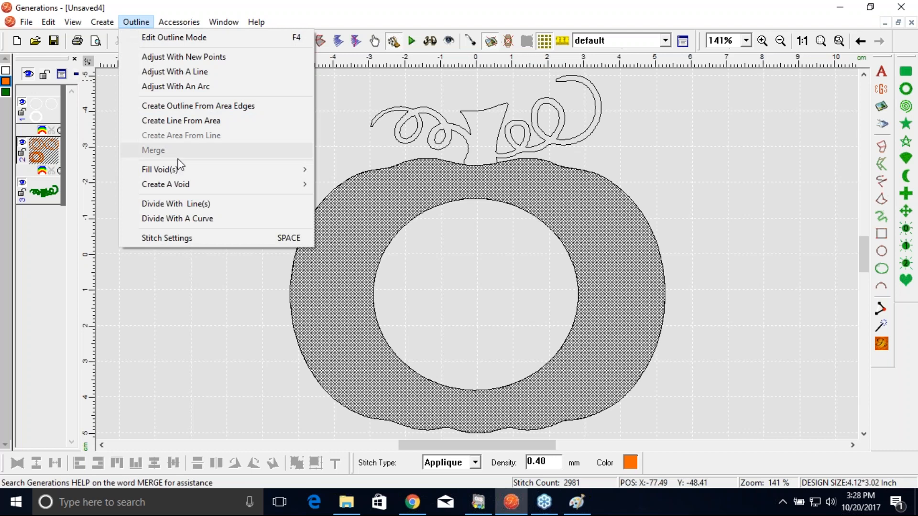
mouse_move(182, 171)
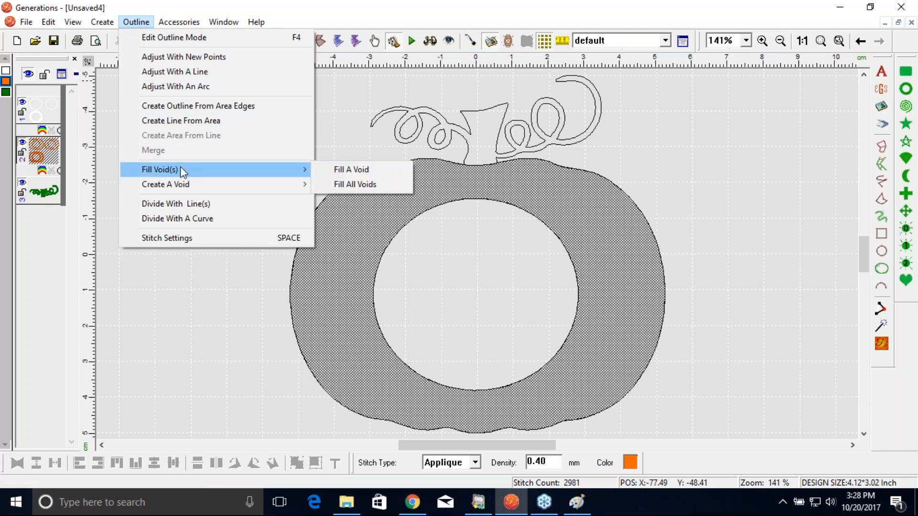
left_click(342, 186)
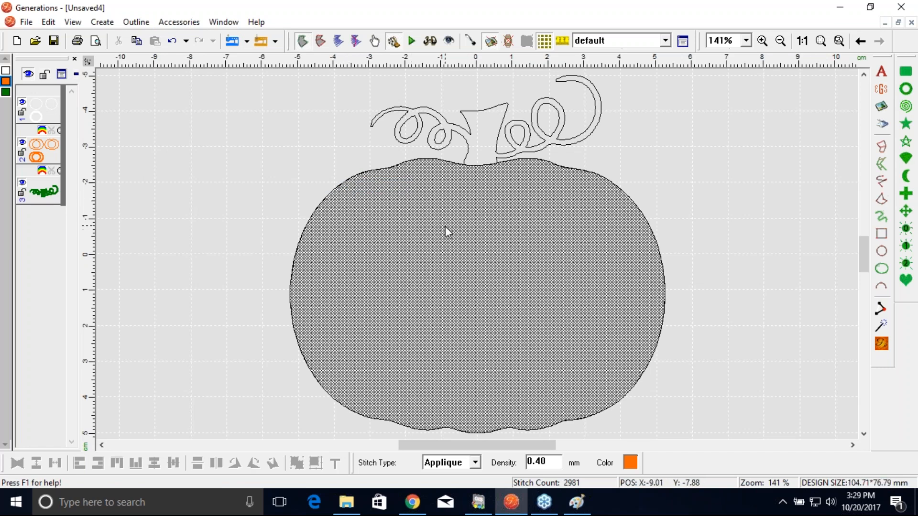
left_click(882, 344)
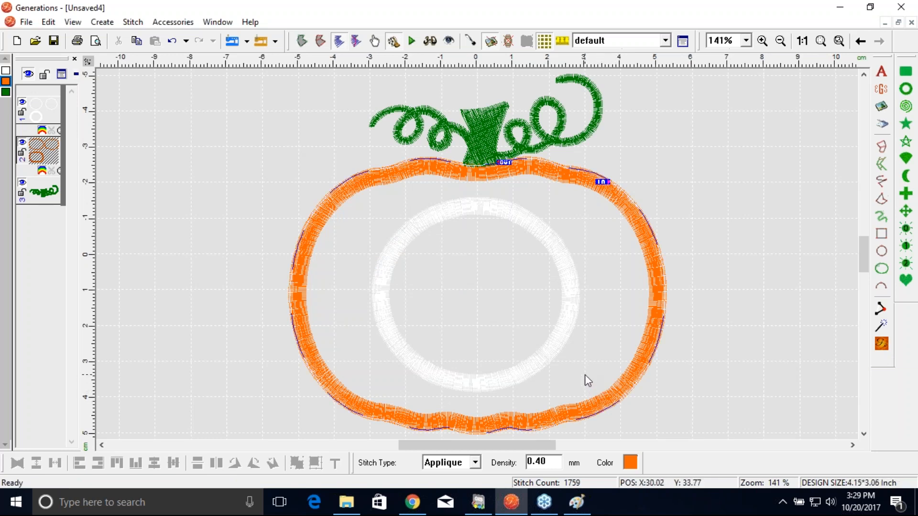
left_click(741, 268)
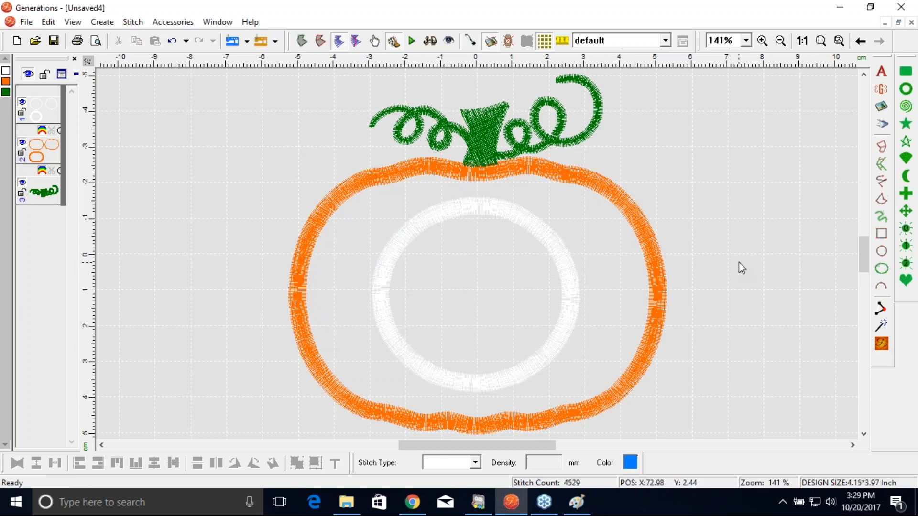
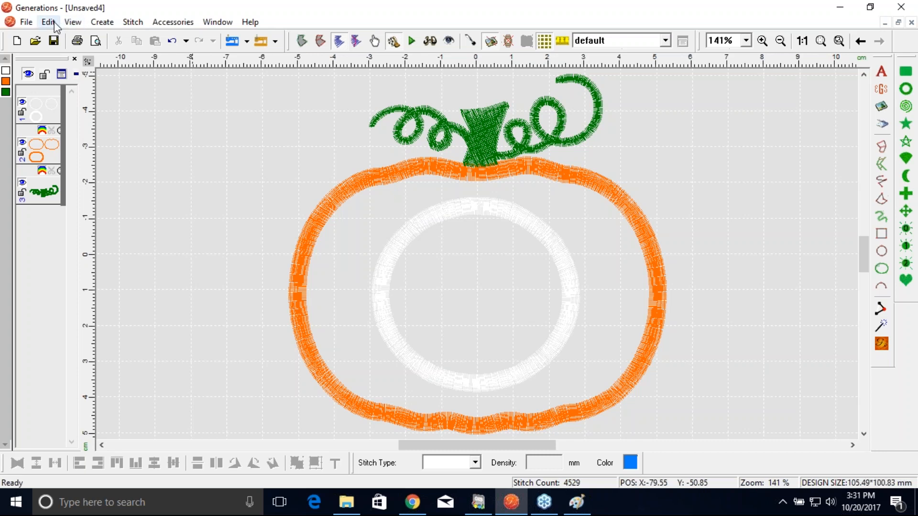
Show the Building Block bar with its monogram letter sets.
left_click(69, 24)
mouse_move(119, 38)
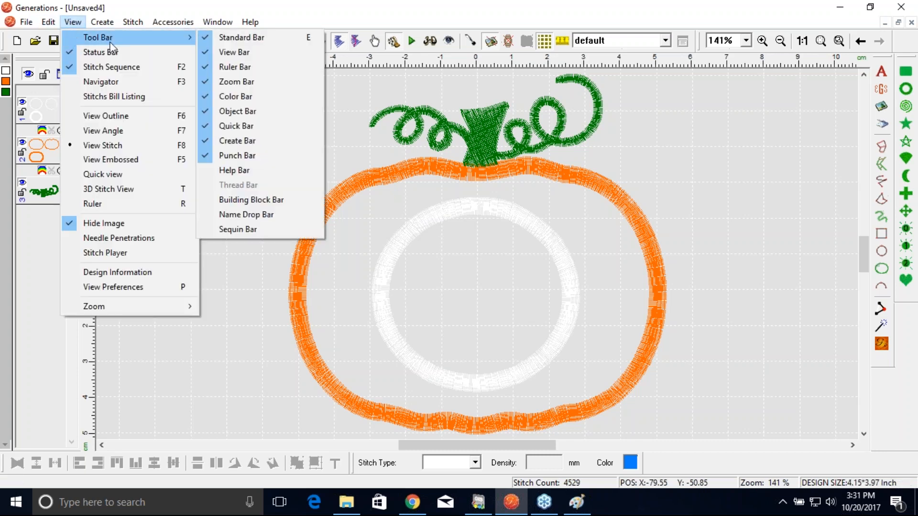
left_click(256, 199)
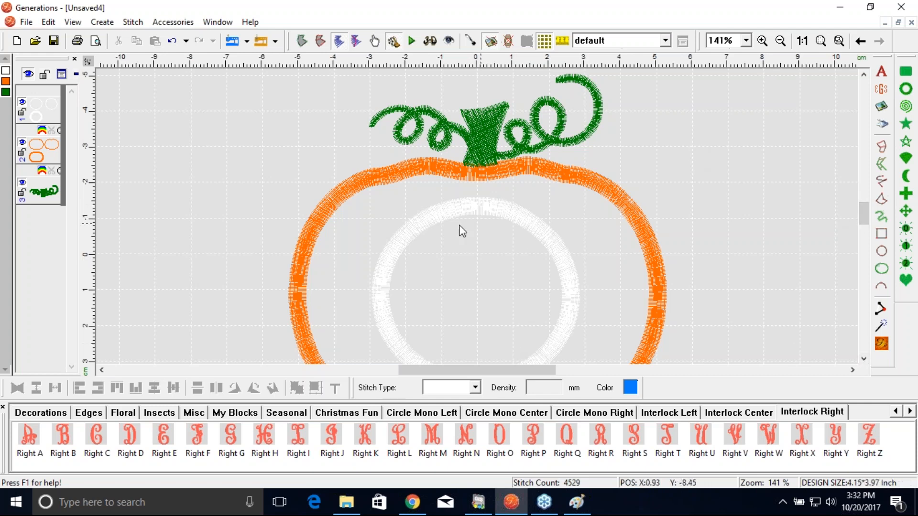
left_click(819, 44)
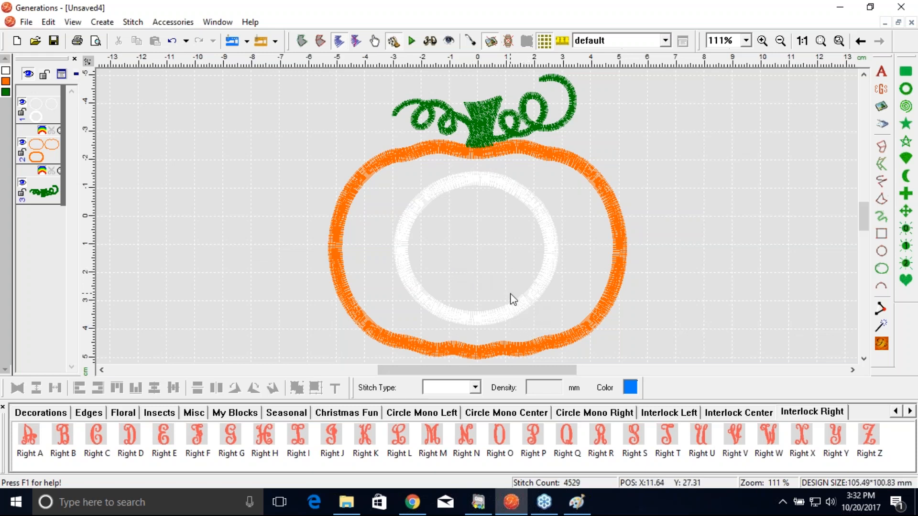
Add the Left A block from the Circle Mono Left set and position it in the empty area left of the pumpkin.
left_click(417, 412)
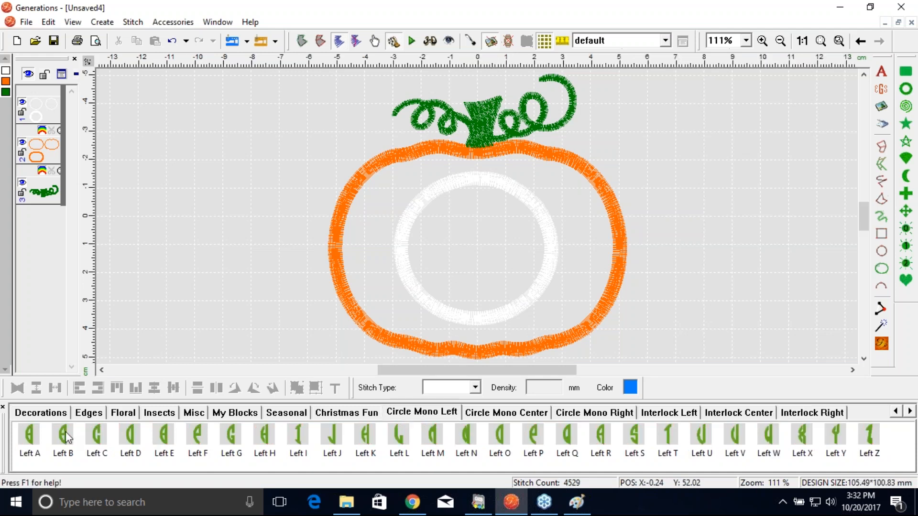
left_click(27, 440)
left_click_drag(27, 434, 110, 228)
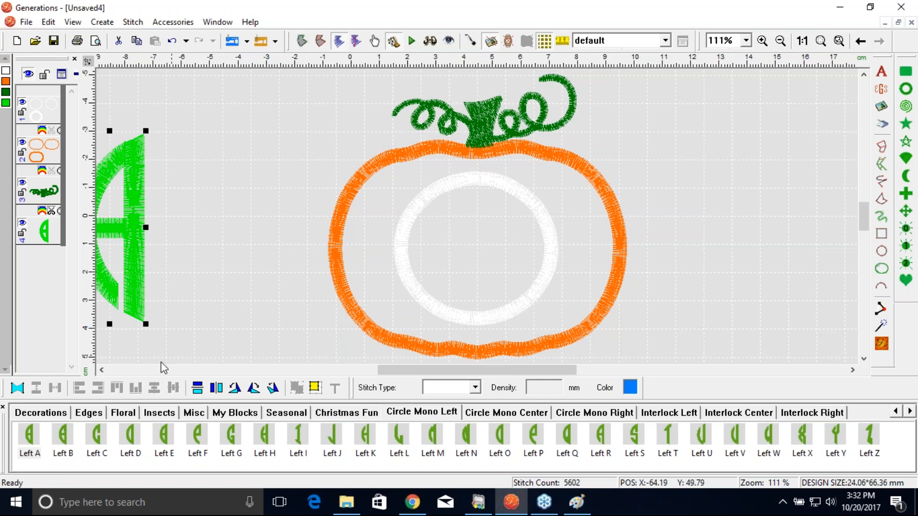
left_click(102, 370)
left_click(102, 370)
left_click(102, 370)
left_click_drag(290, 241, 201, 247)
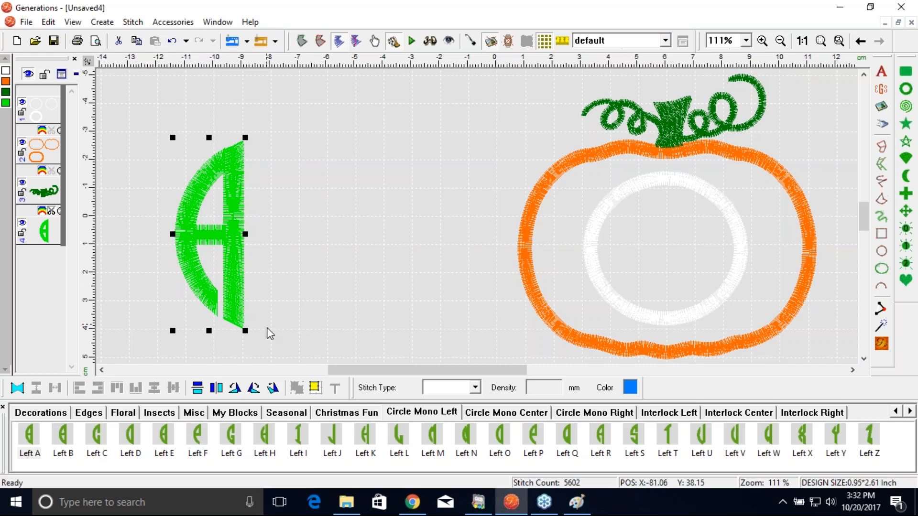
Add the Center B block from the Circle Mono Center set directly beside the A.
left_click(522, 414)
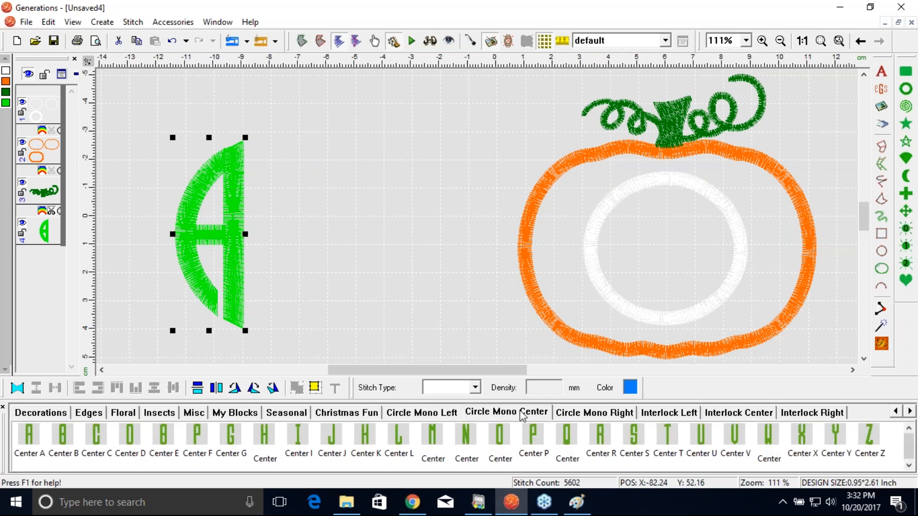
left_click(65, 438)
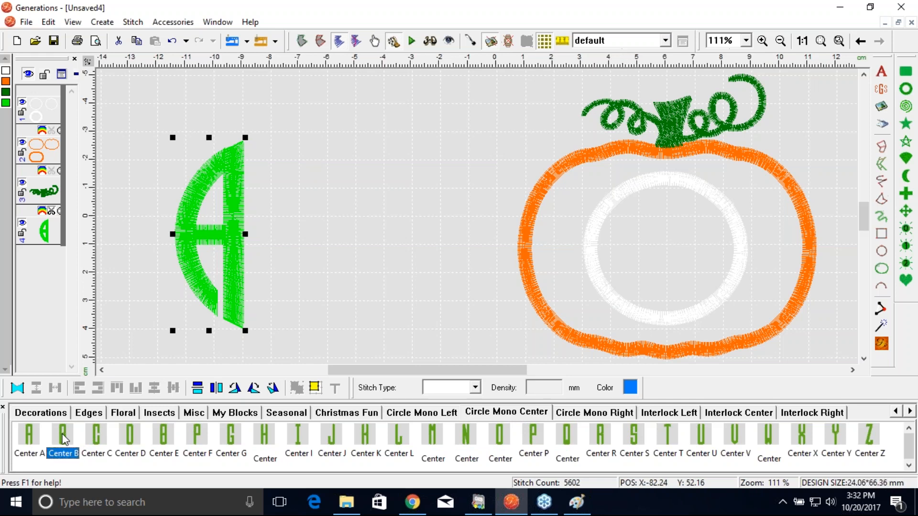
left_click_drag(64, 438, 282, 244)
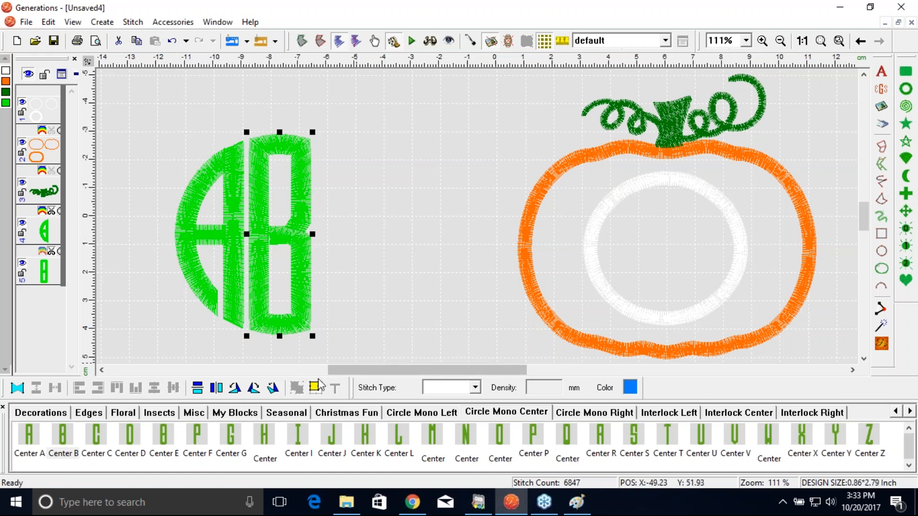
Add the Right M block from the Circle Mono Right set beside the B to complete the circle monogram, and deselect it.
left_click(592, 414)
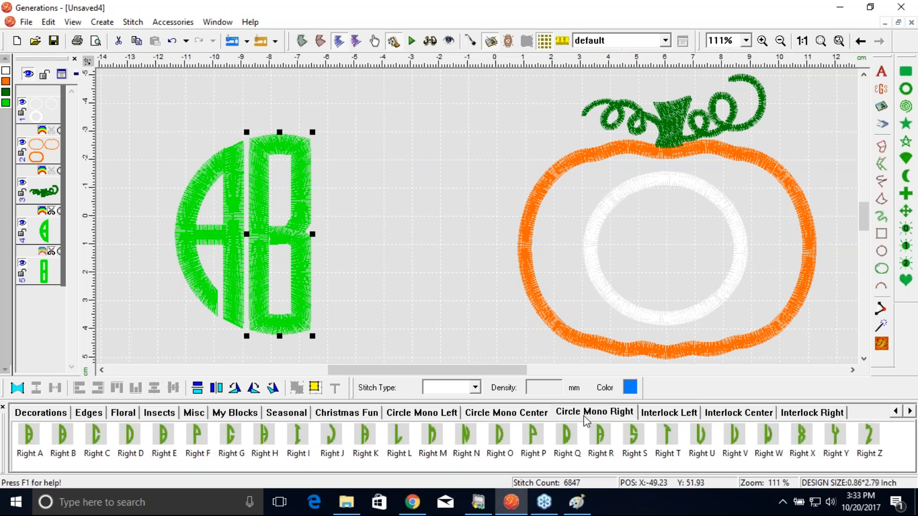
left_click(436, 436)
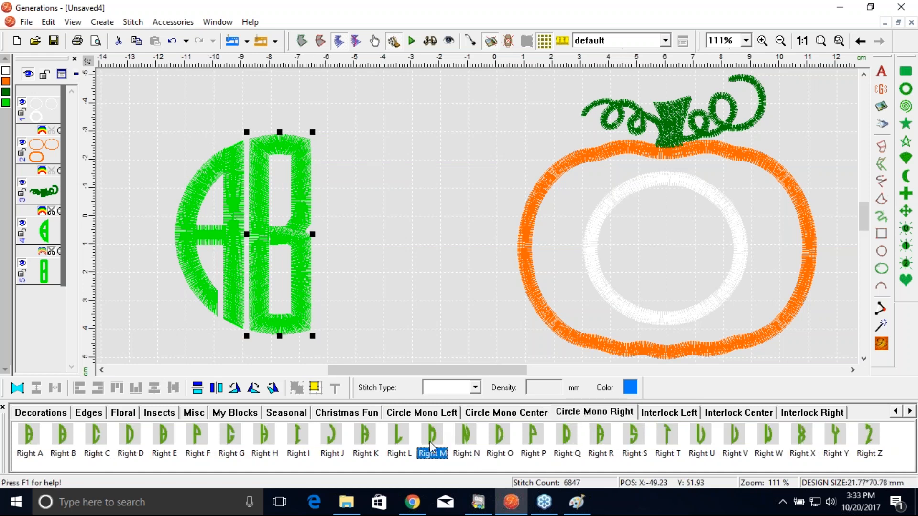
left_click_drag(432, 450, 353, 248)
left_click_drag(338, 283, 334, 269)
left_click(437, 336)
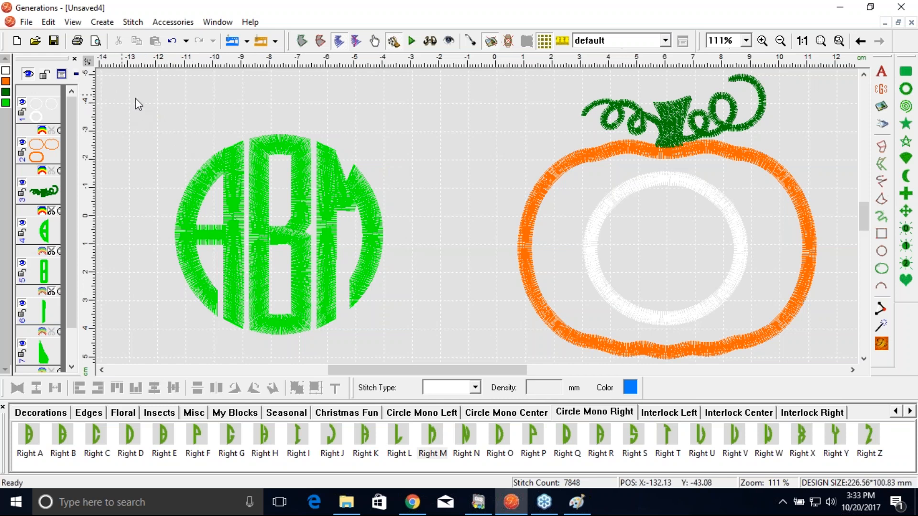
Align the A, B and M monogram letters so their centers share one horizontal line, and deselect them.
left_click_drag(132, 99, 430, 356)
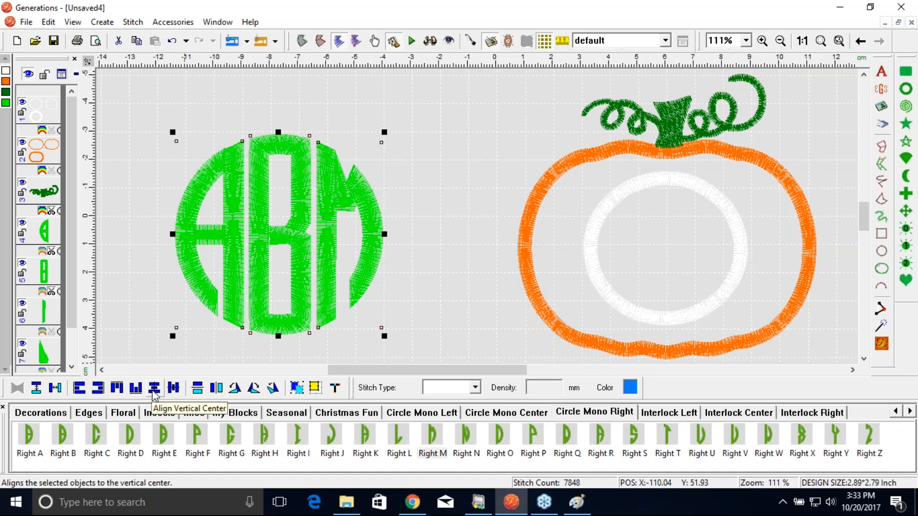
left_click(174, 391)
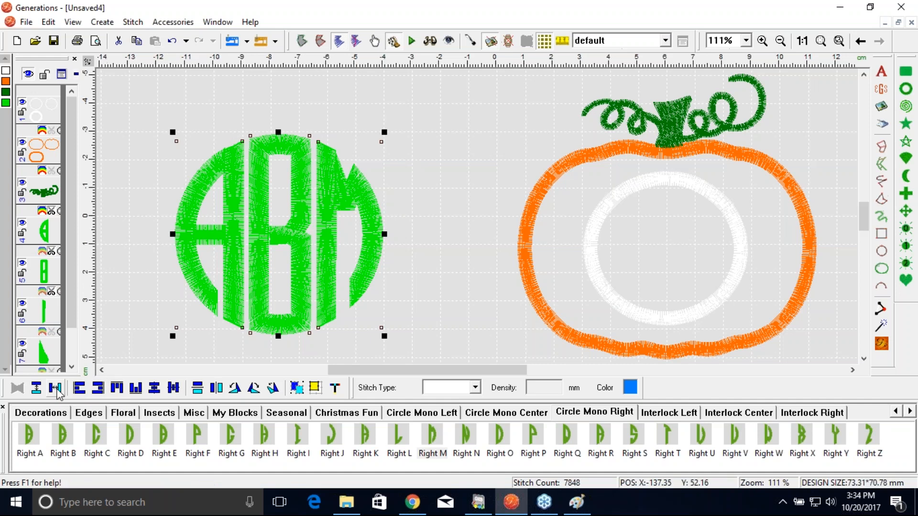
left_click(108, 318)
Move the M away from the B and slightly down, then align all three letters' centers on one horizontal line.
left_click_drag(375, 223, 436, 238)
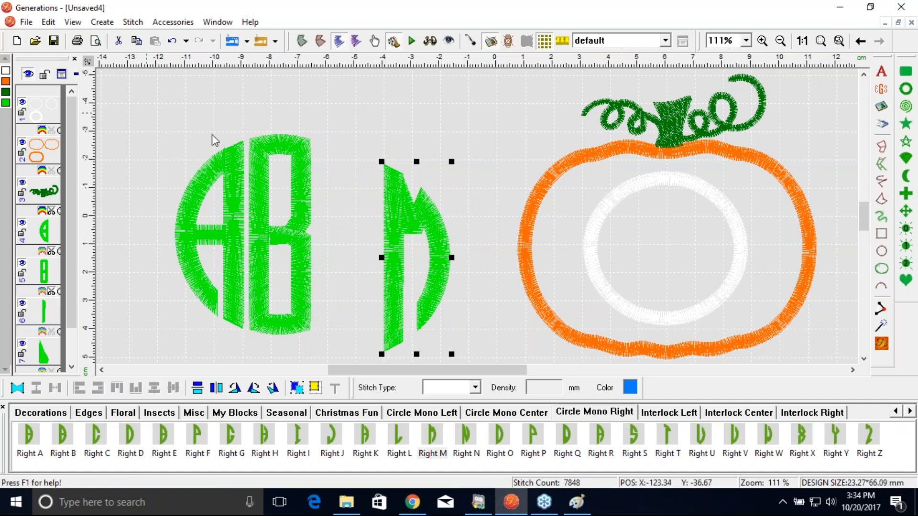
left_click_drag(133, 108, 485, 368)
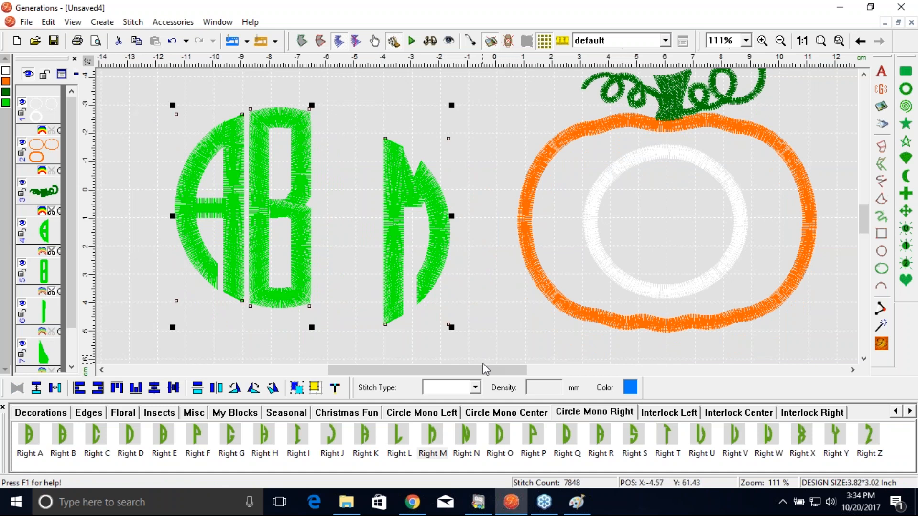
left_click(174, 388)
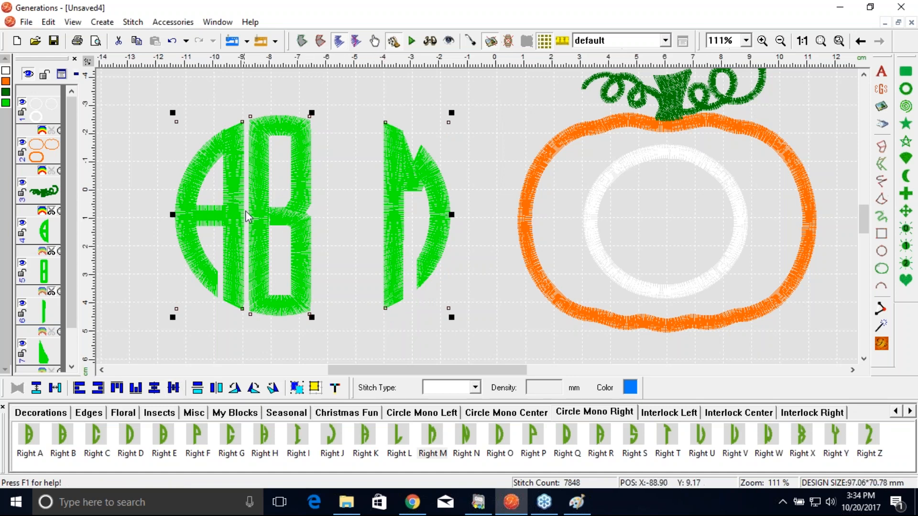
Space the three monogram letters evenly in the horizontal direction and deselect them.
left_click(55, 388)
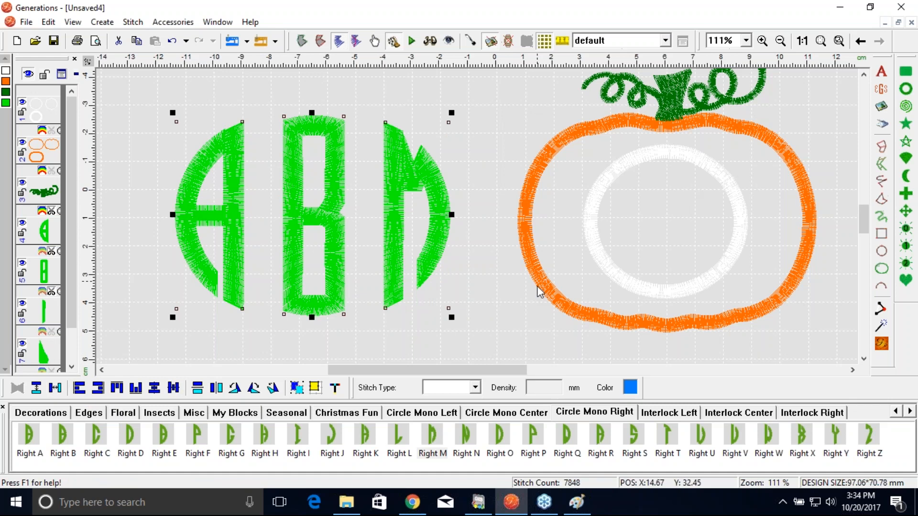
left_click(475, 291)
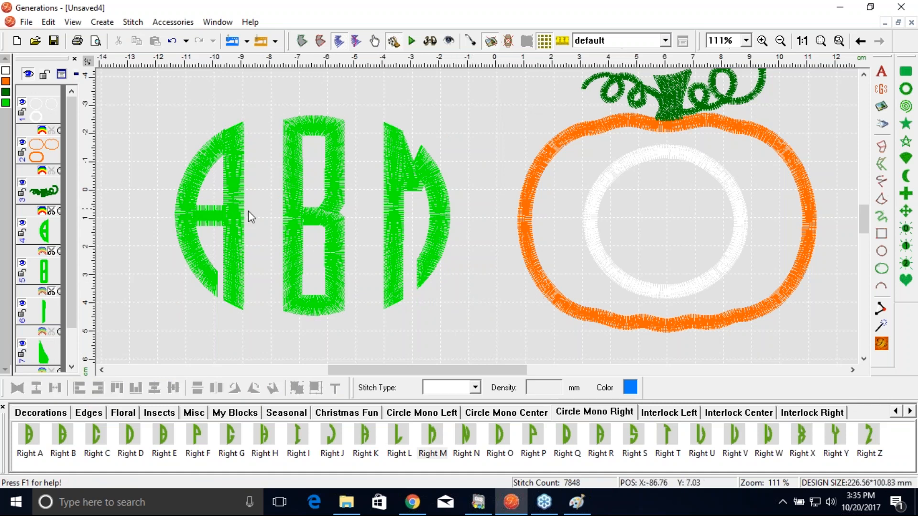
Move the A and the M close against either side of the B by hand, and deselect them.
left_click(224, 220)
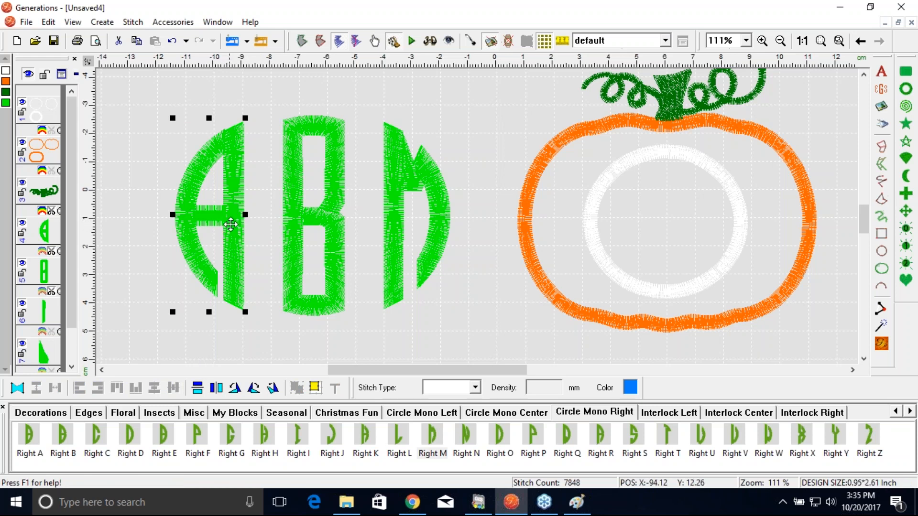
left_click_drag(231, 224, 266, 237)
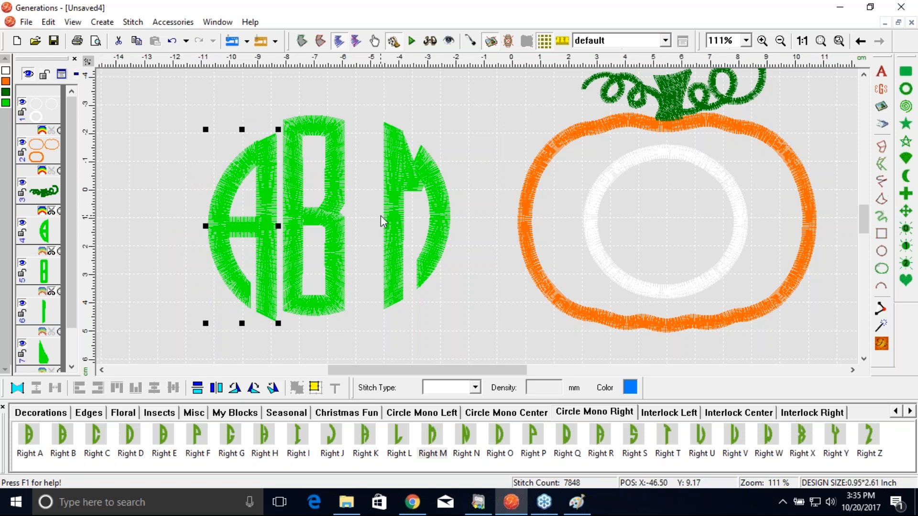
left_click_drag(380, 216, 352, 225)
left_click(460, 340)
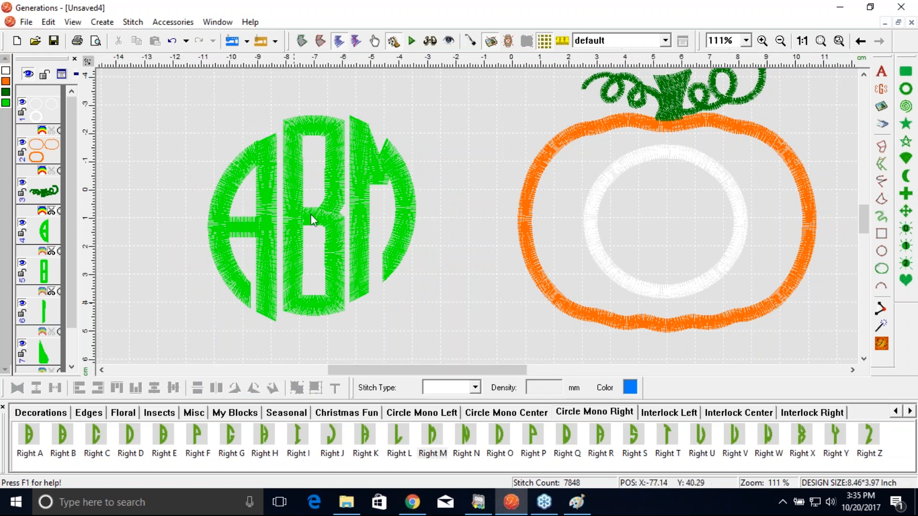
left_click_drag(156, 82, 466, 364)
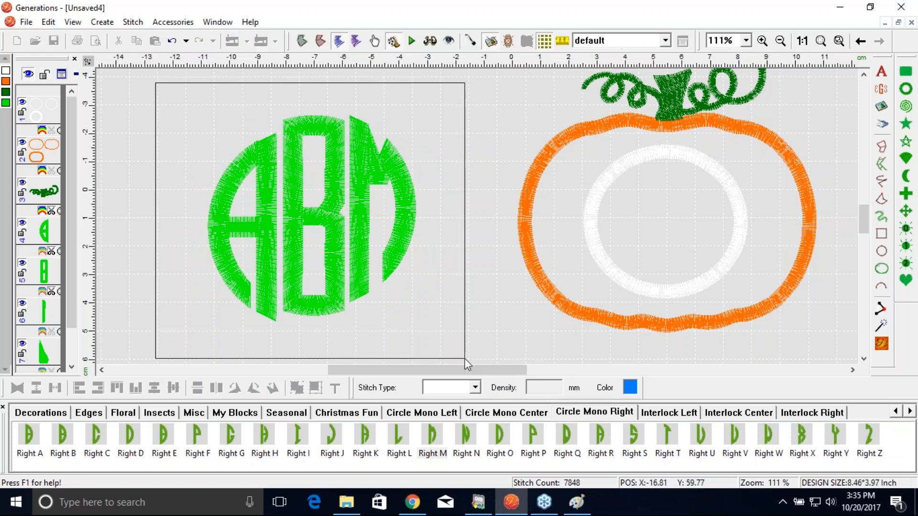
left_click_drag(466, 364, 467, 362)
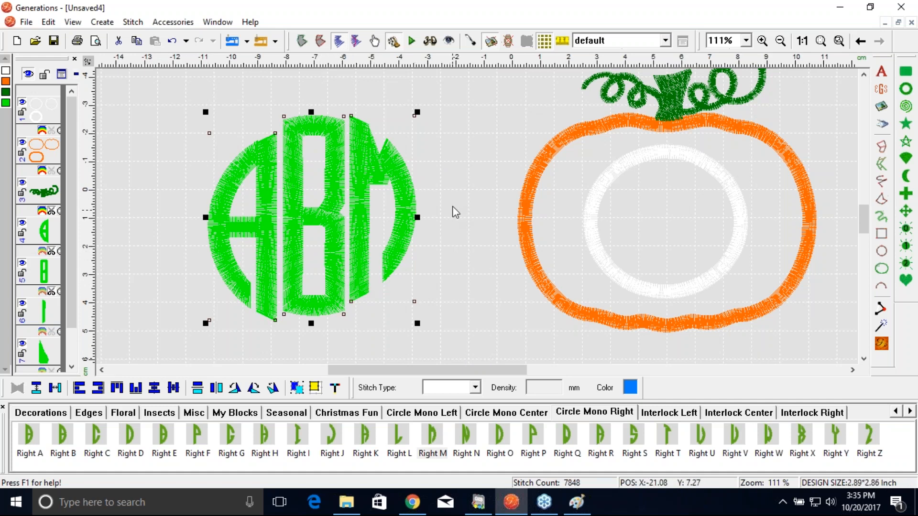
left_click(500, 299)
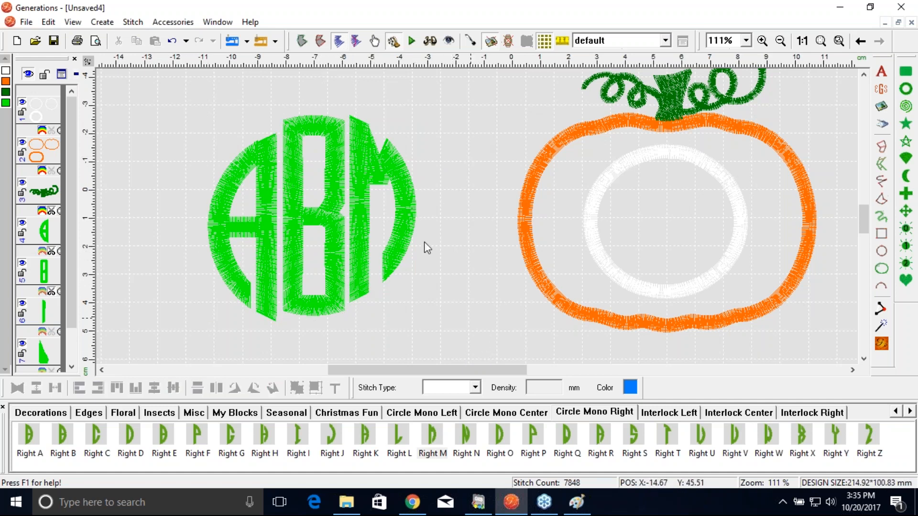
left_click(370, 156)
left_click(462, 132)
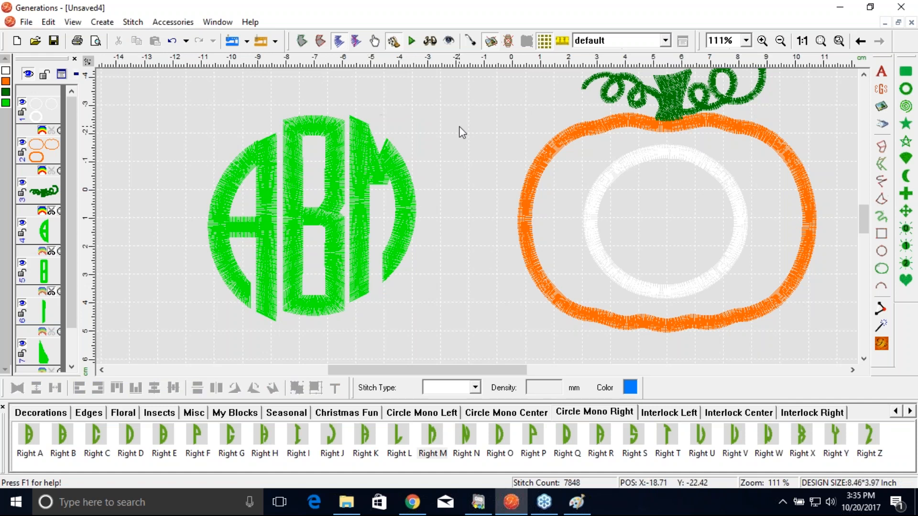
left_click(331, 133)
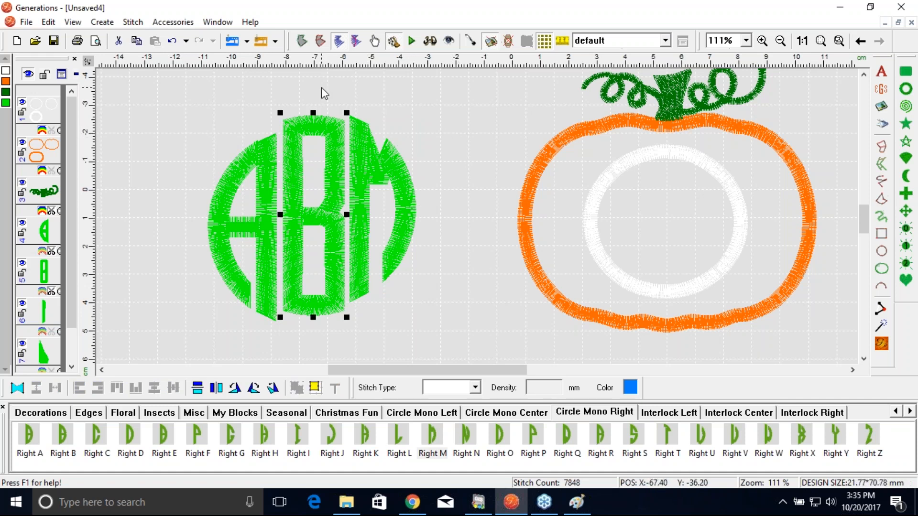
left_click(321, 87)
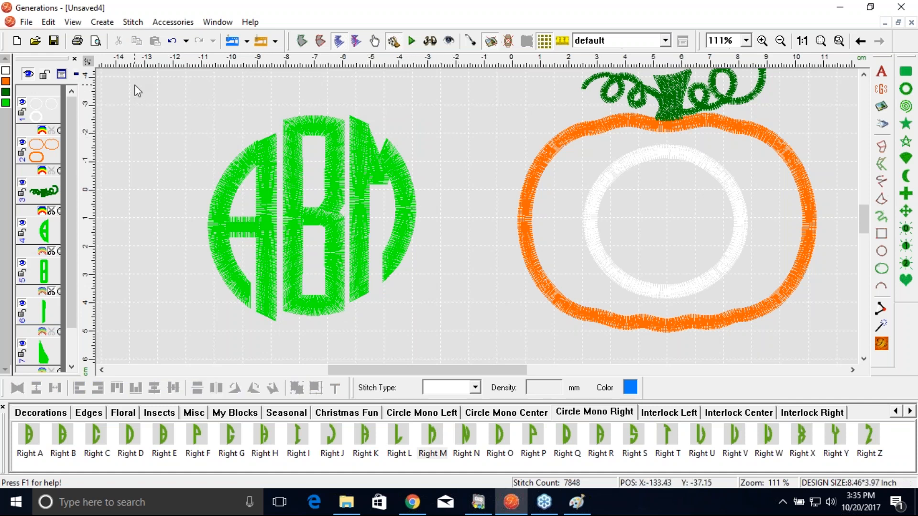
Align the centers of the A, B and M monogram letters on one horizontal line and space them evenly horizontally.
left_click_drag(135, 85, 469, 361)
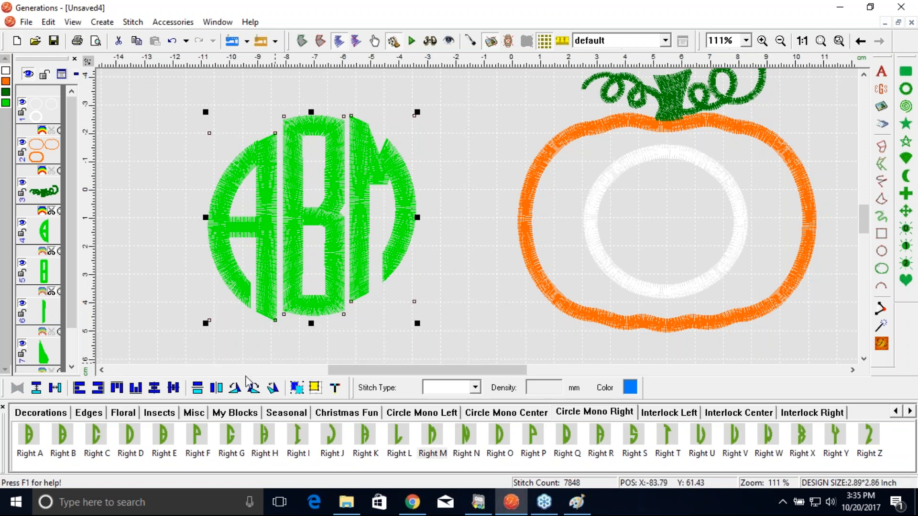
left_click(173, 388)
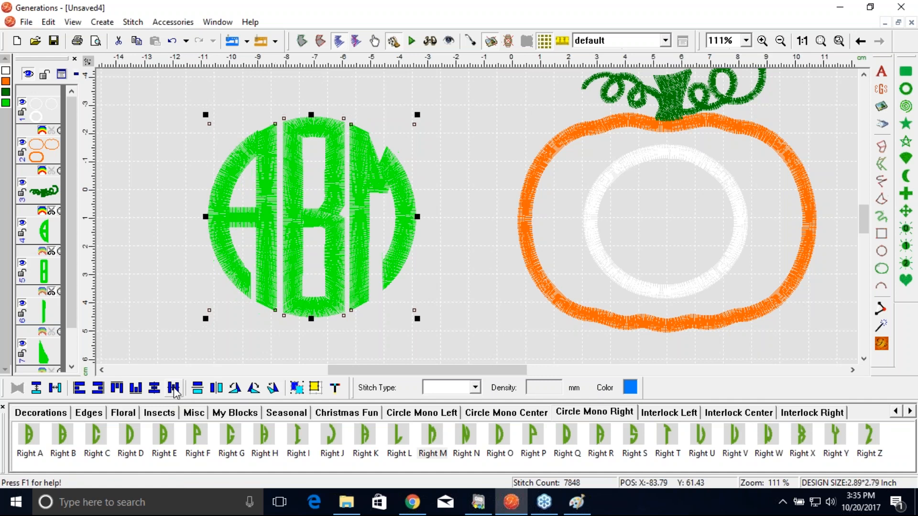
left_click(56, 389)
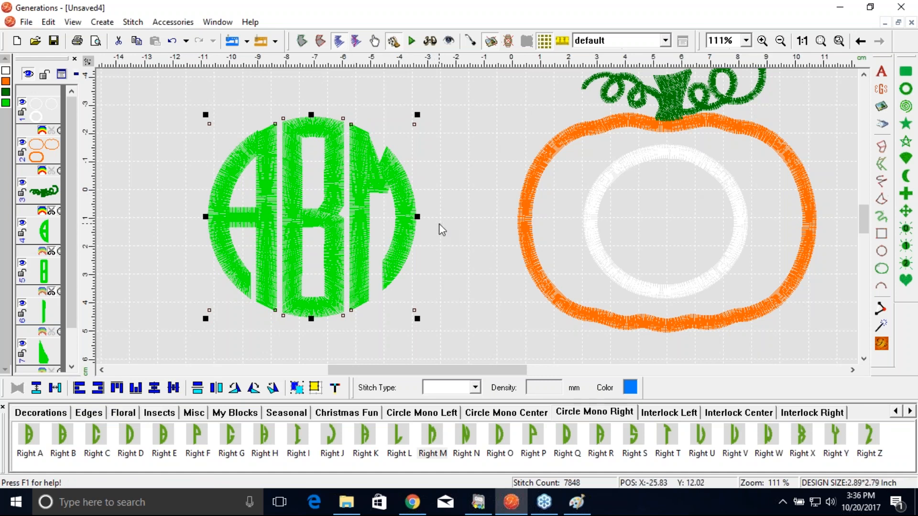
Group the three monogram letters and move the monogram onto the white circle inside the pumpkin.
left_click(298, 389)
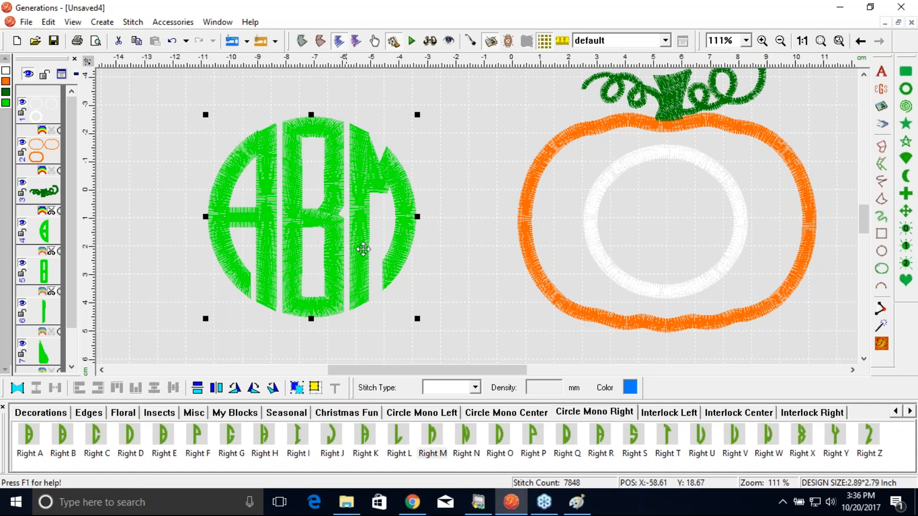
left_click_drag(352, 211, 690, 242)
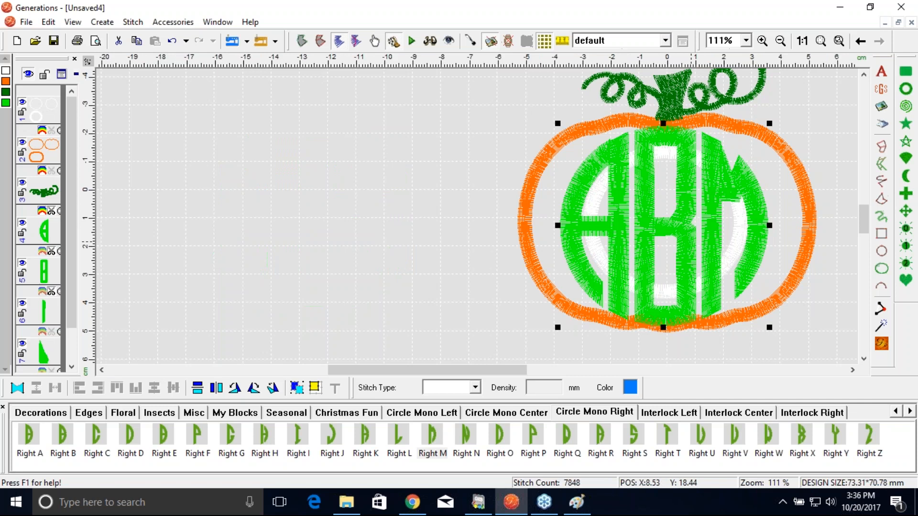
left_click(852, 370)
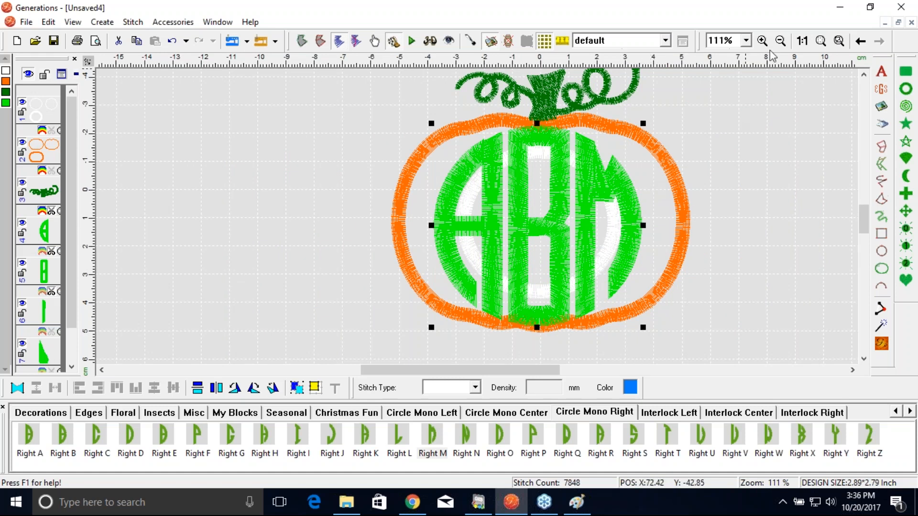
left_click(820, 42)
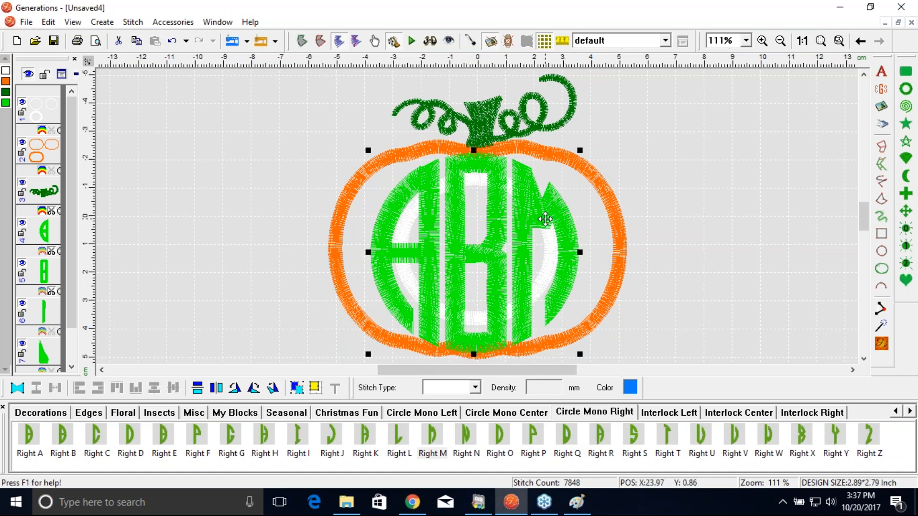
Hide the Building Block Bar and enlarge the whole design to fill the work area, with nothing selected.
left_click(73, 22)
mouse_move(77, 34)
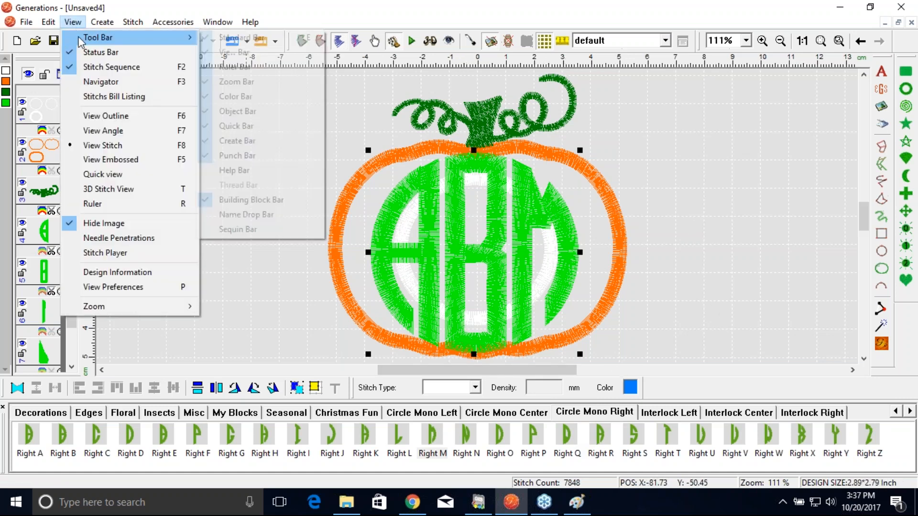
left_click(261, 200)
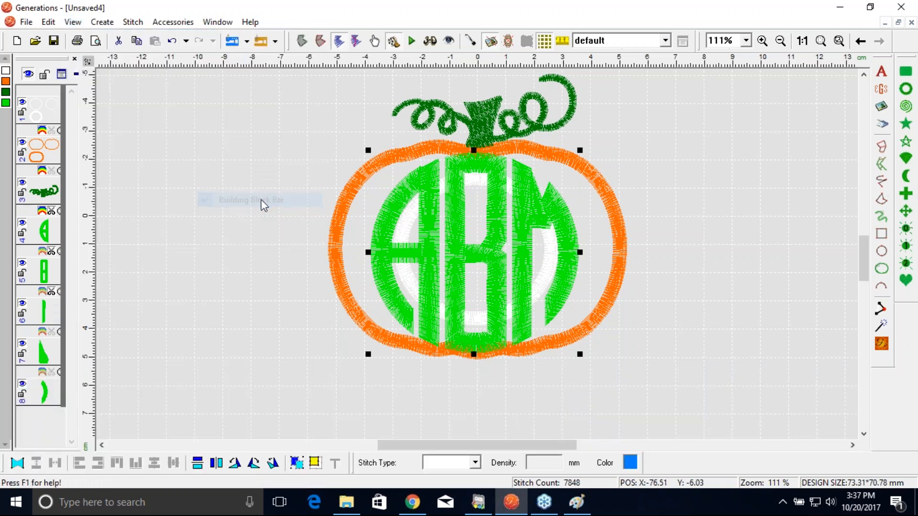
left_click(821, 42)
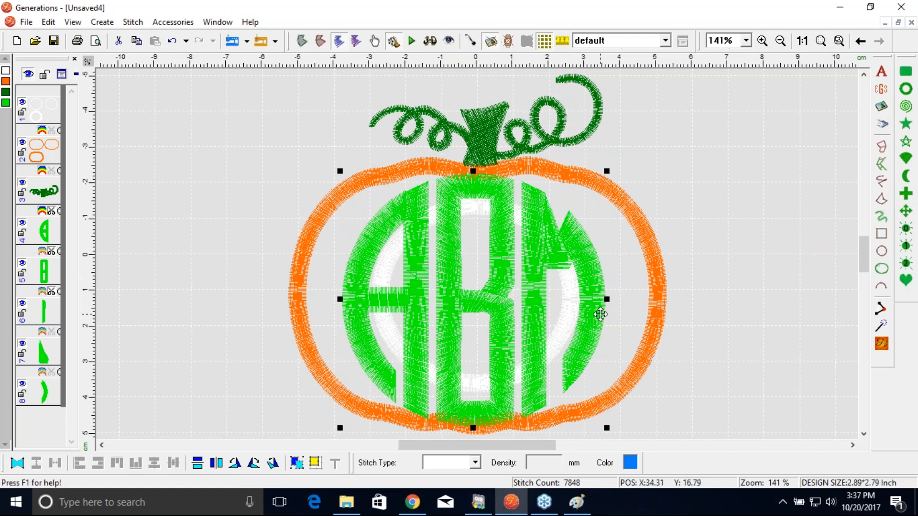
left_click(747, 232)
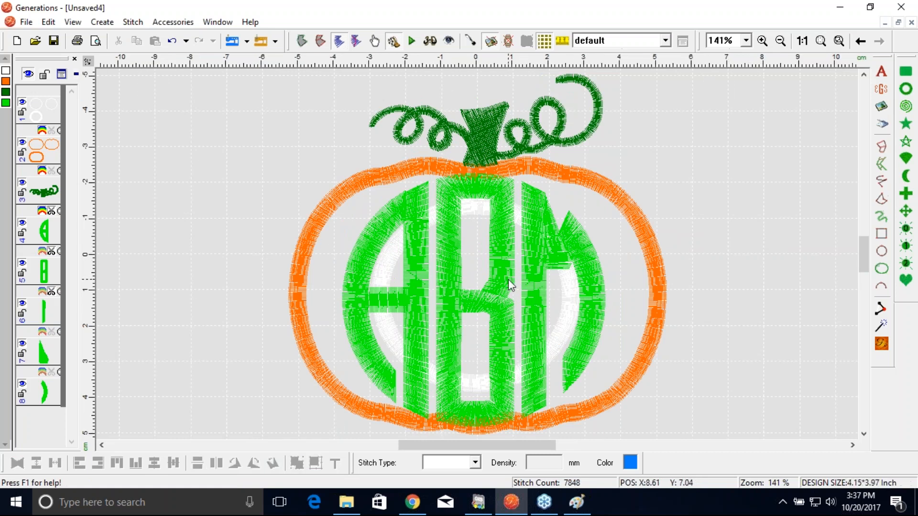
Shrink the monogram to about 1.68 × 1.62 inches, center it by hand in the white circle, and deselect it.
left_click(532, 300)
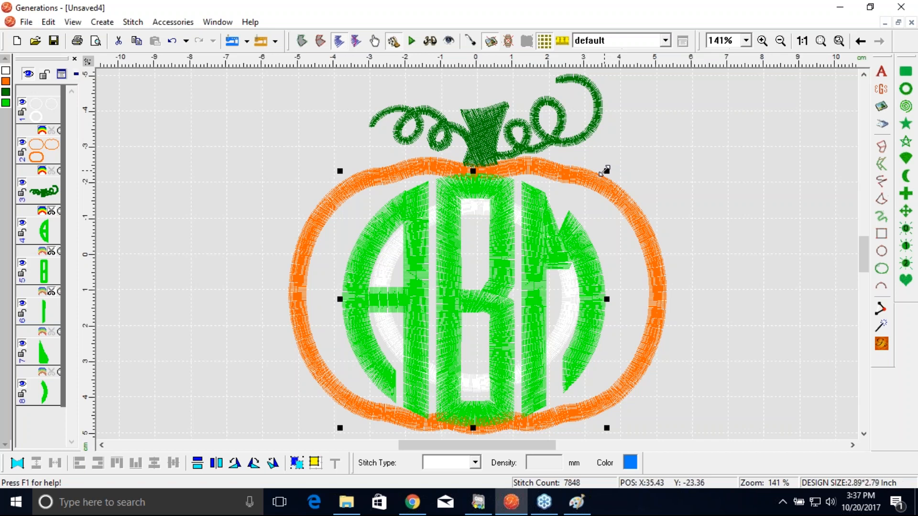
left_click_drag(606, 170, 583, 225)
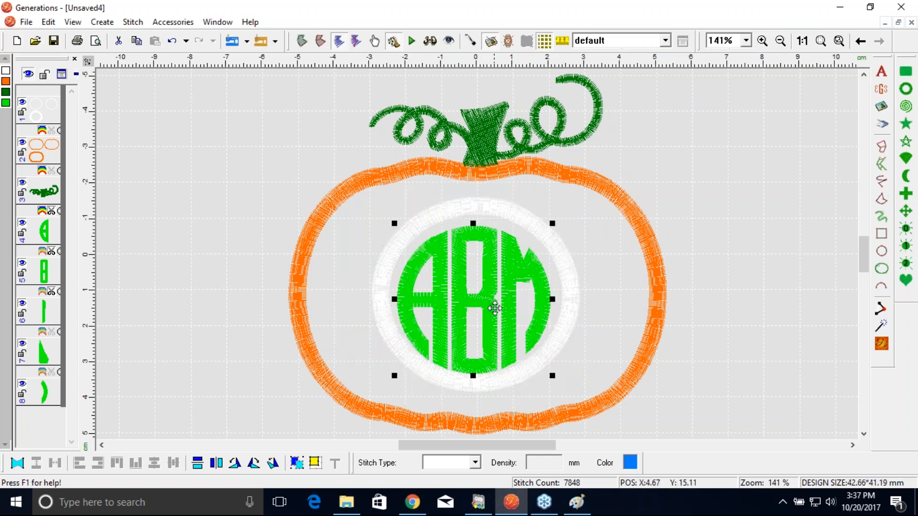
left_click_drag(489, 293, 475, 295)
left_click_drag(474, 295, 475, 295)
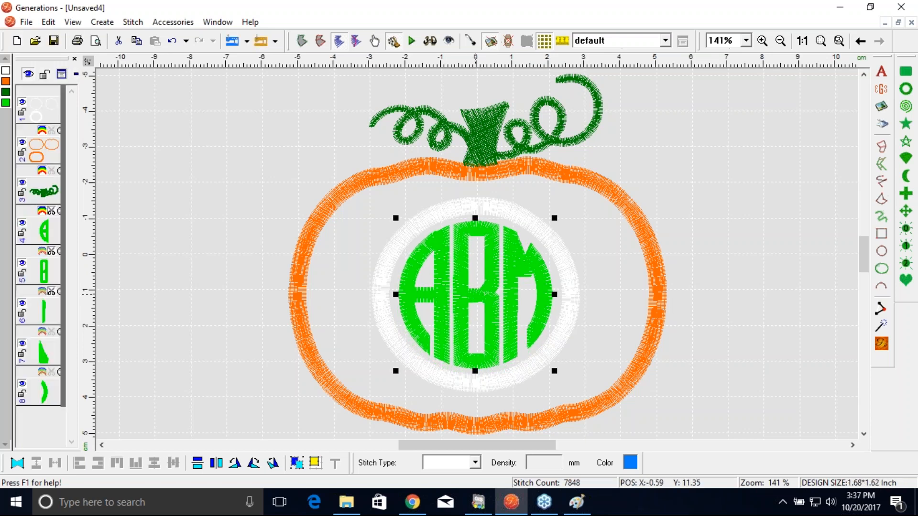
left_click(742, 327)
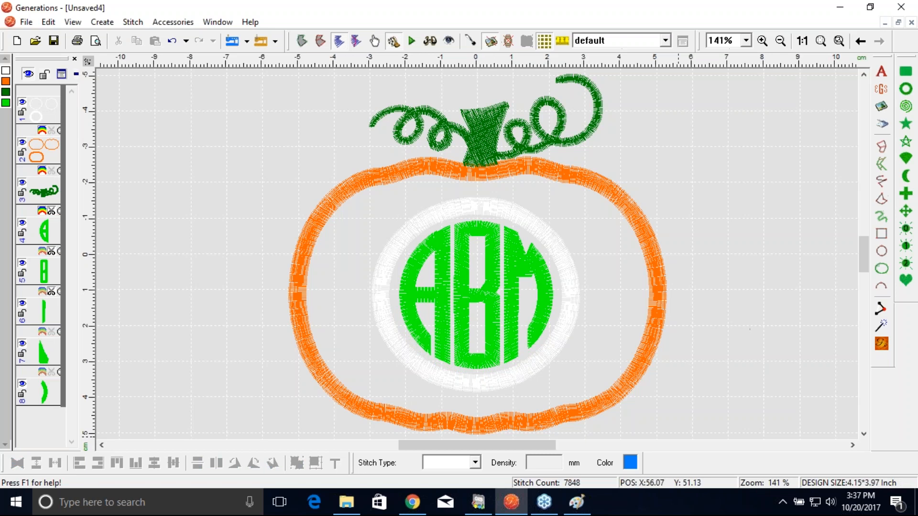
Generate the design's stitches, then select all objects and align their centers on one vertical line.
left_click(880, 344)
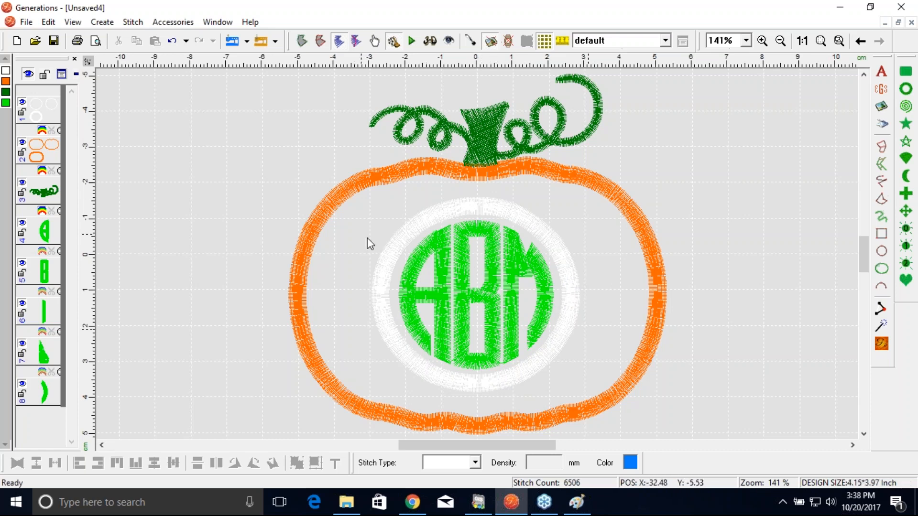
key("ctrl+a")
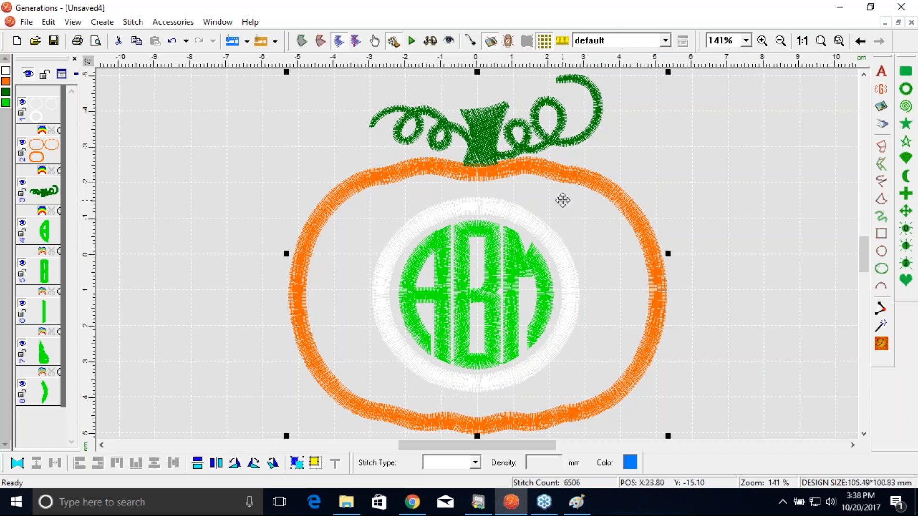
left_click(172, 104)
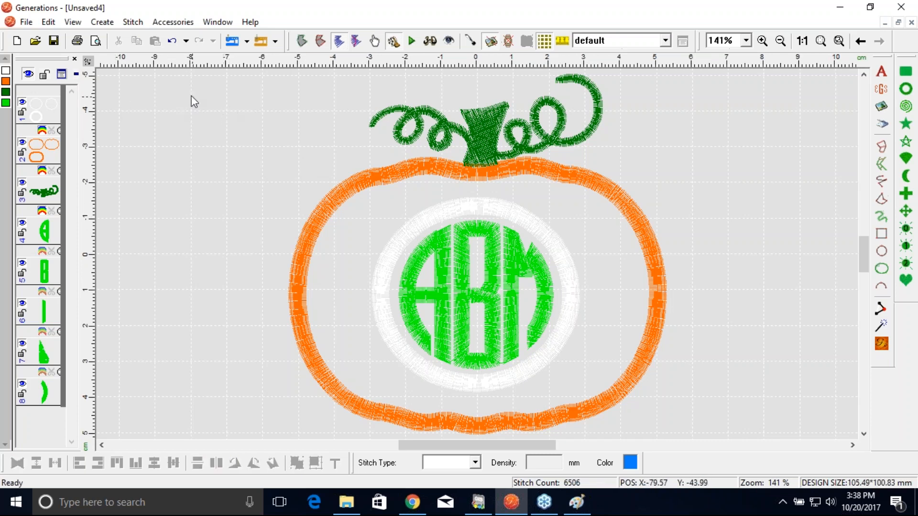
left_click(48, 23)
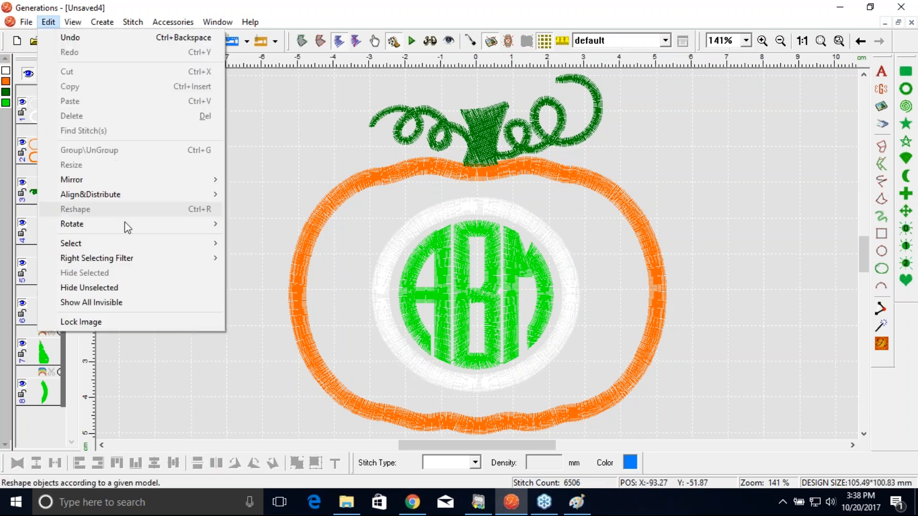
mouse_move(134, 245)
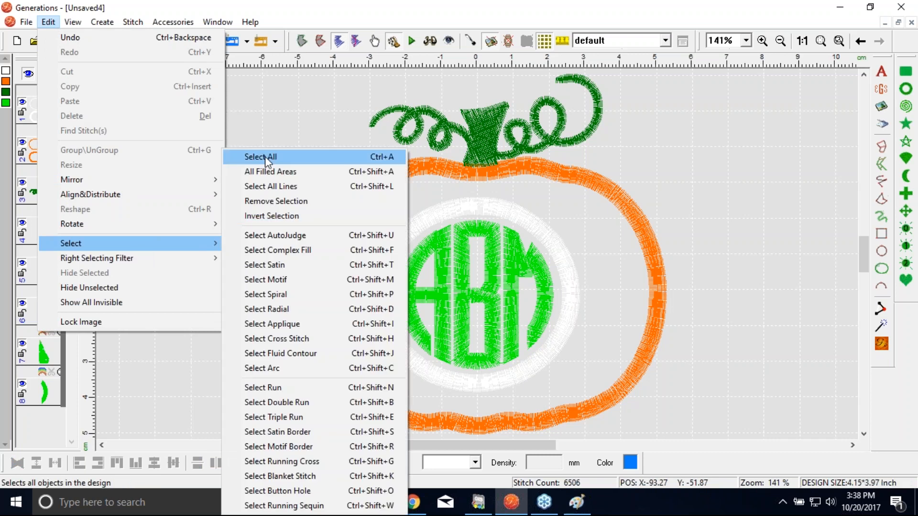
left_click(265, 156)
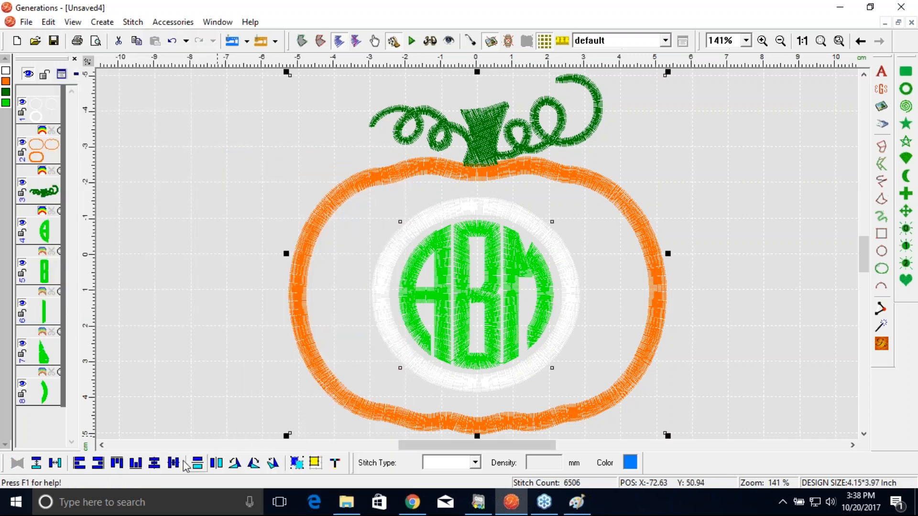
left_click(154, 466)
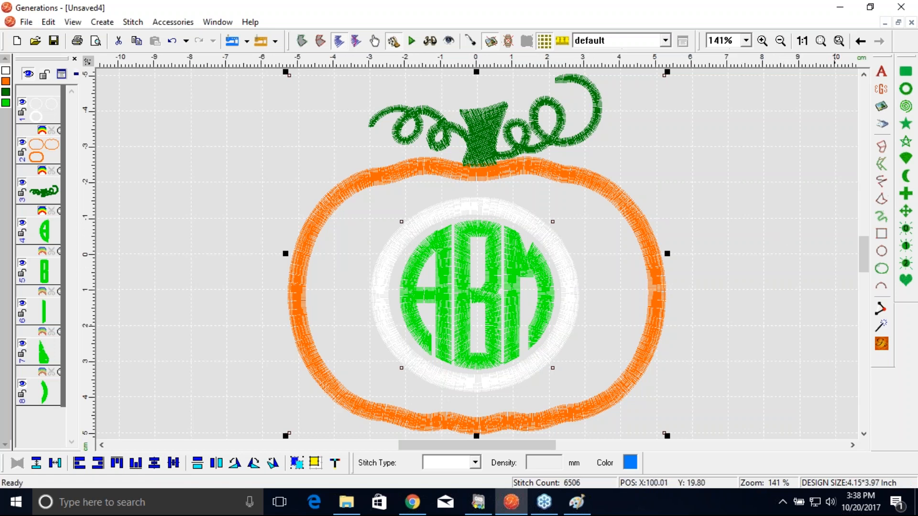
Nudge the monogram and enlarge it to about 1.74 × 1.68 inches inside the white circle, then regenerate the stitches.
left_click(466, 297)
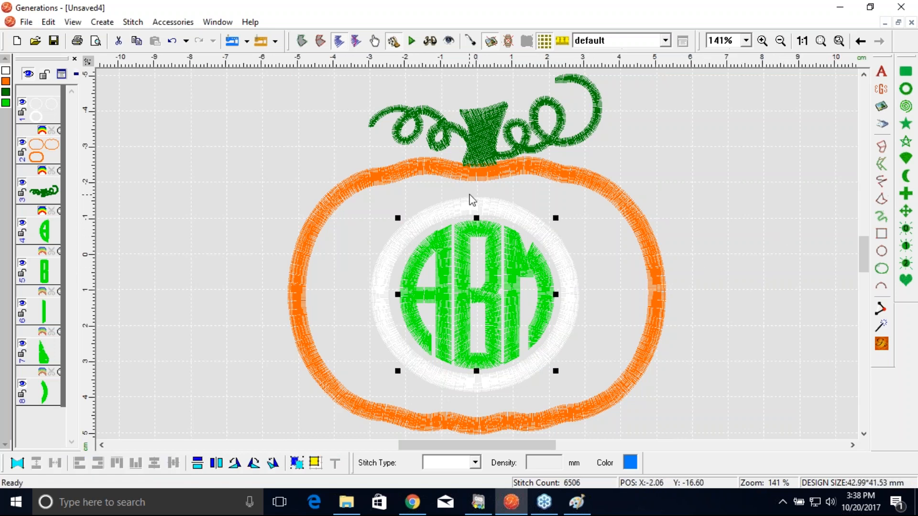
left_click_drag(478, 299, 473, 299)
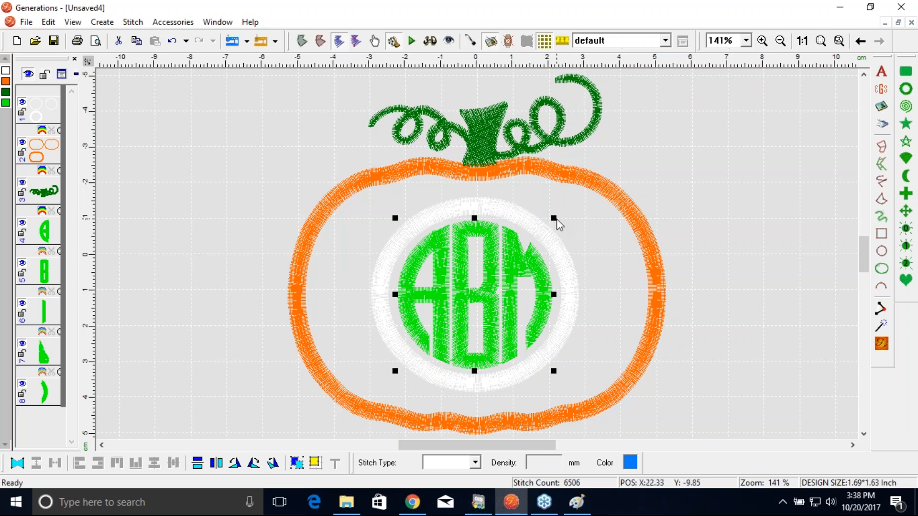
left_click_drag(553, 220, 555, 214)
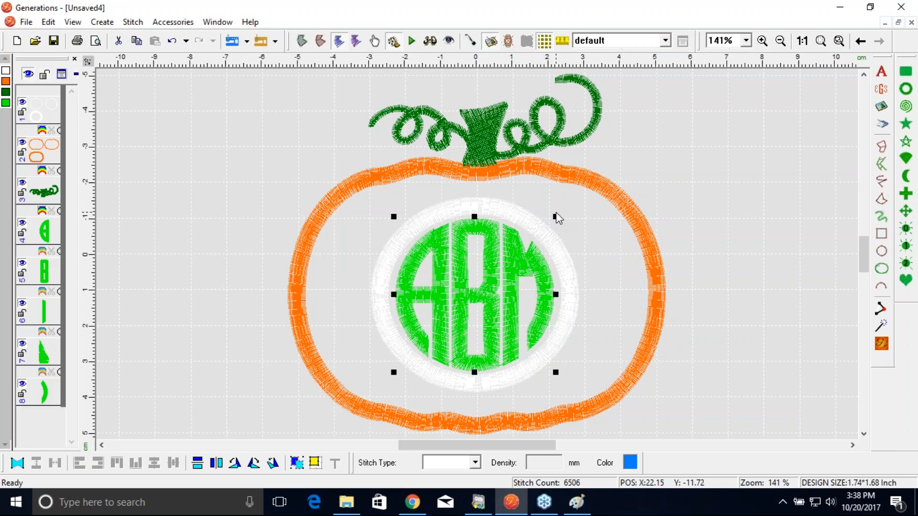
left_click(880, 349)
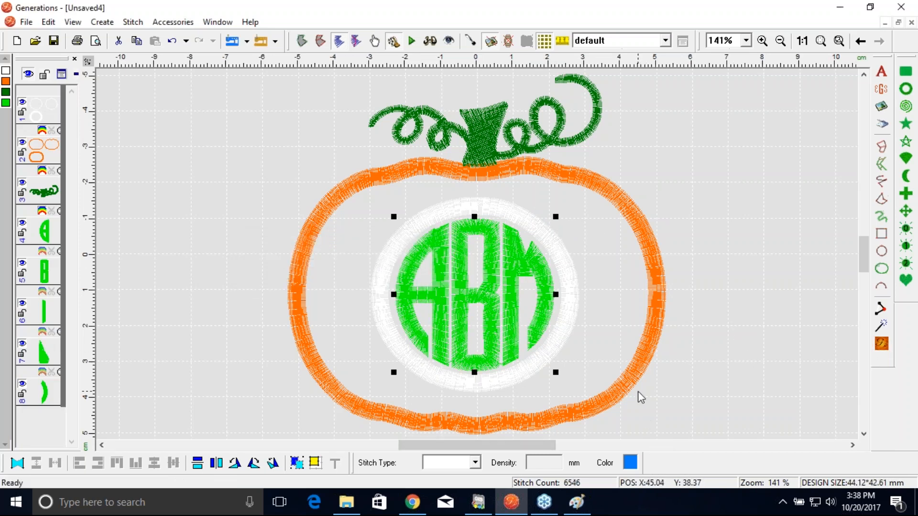
Move the dark green stem and vines to the top of the stitch sequence.
left_click(43, 105)
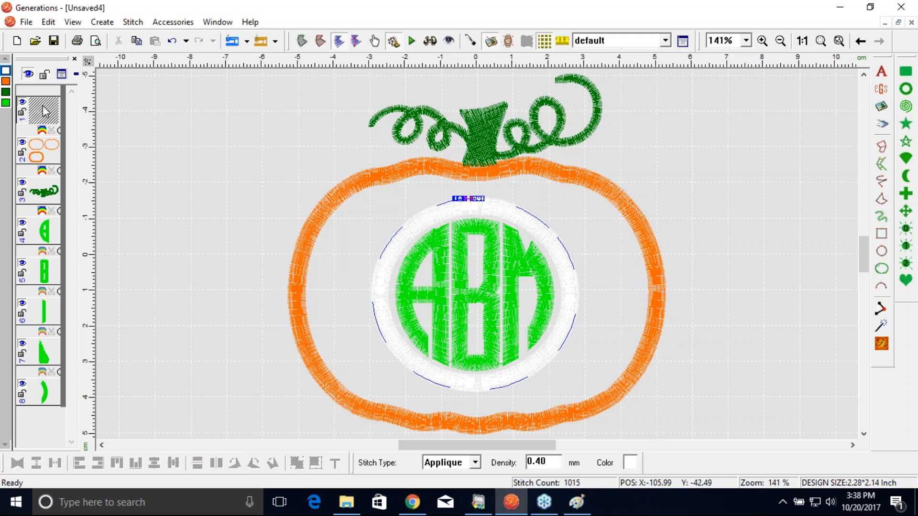
left_click(49, 152)
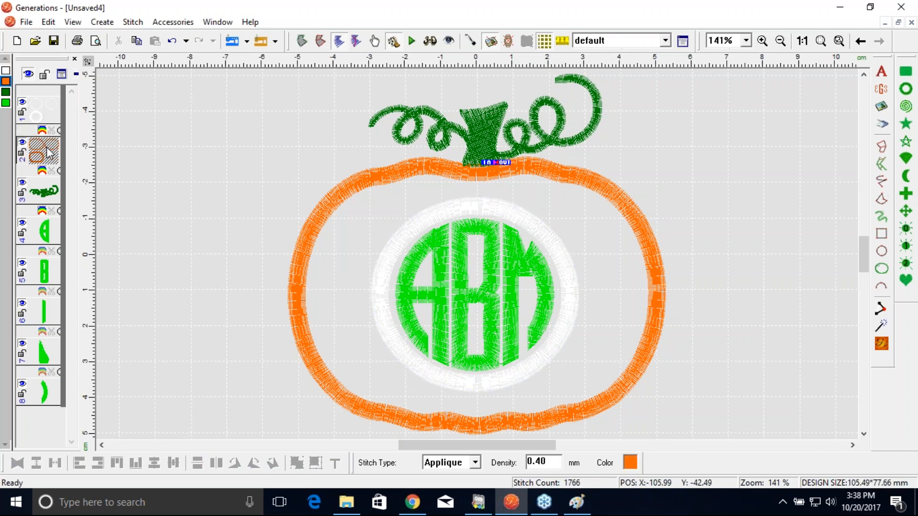
left_click(49, 196)
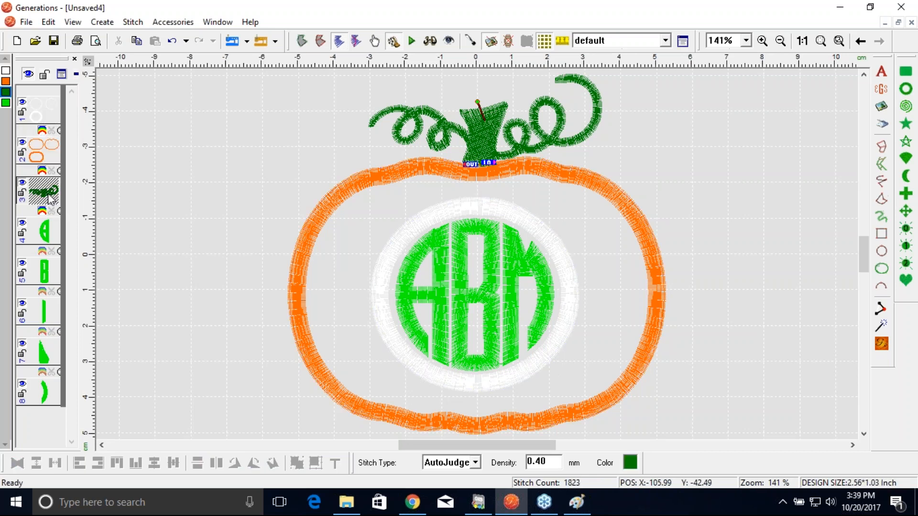
left_click(258, 357)
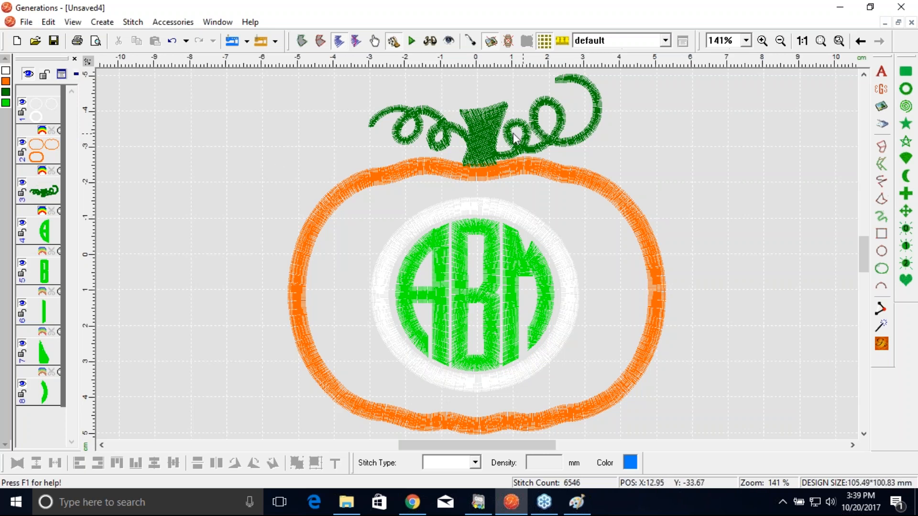
left_click(44, 194)
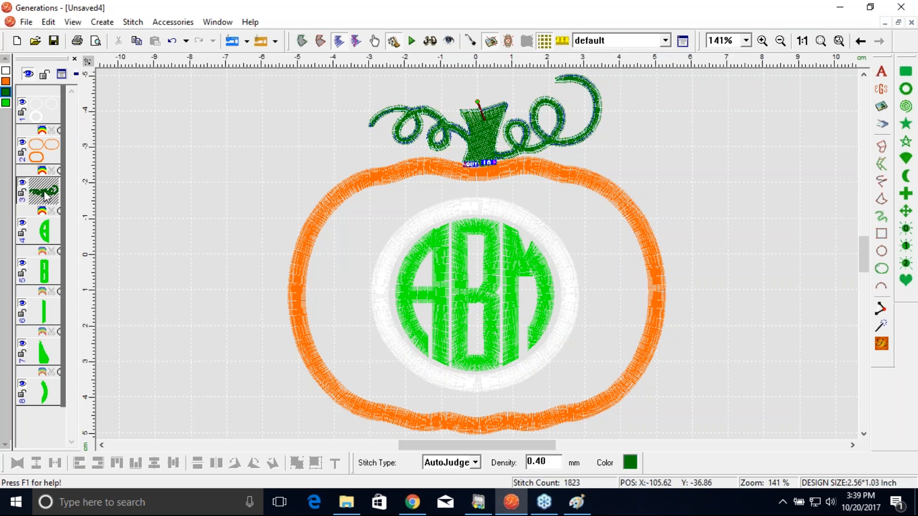
right_click(44, 191)
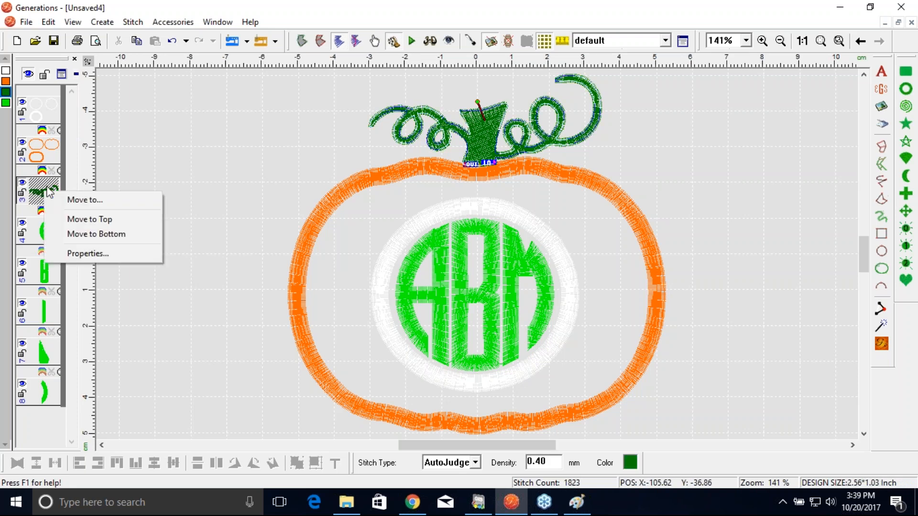
left_click(72, 220)
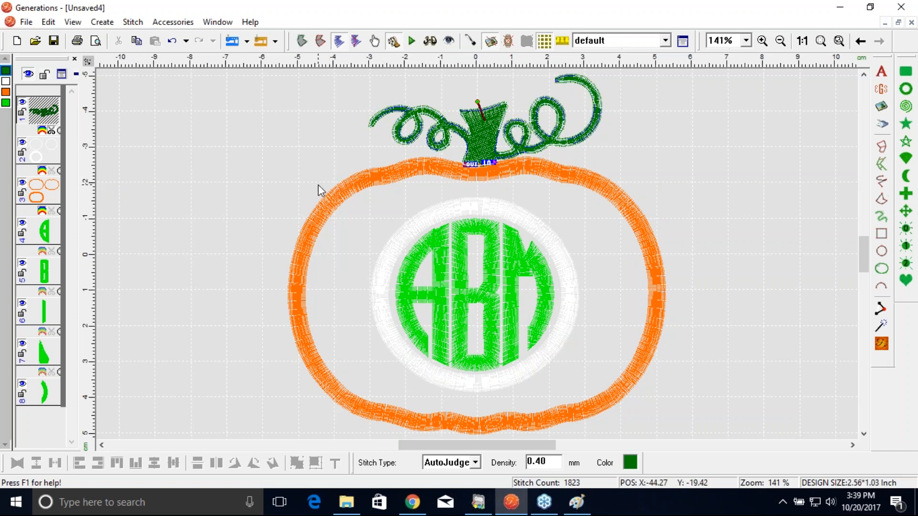
Move the orange pumpkin applique before index 2 in the stitch sequence and deselect it.
left_click(34, 193)
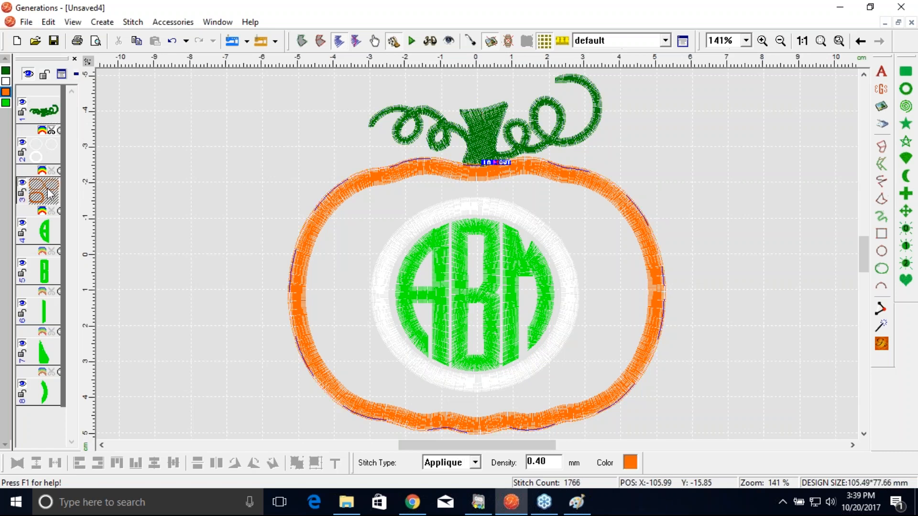
right_click(48, 189)
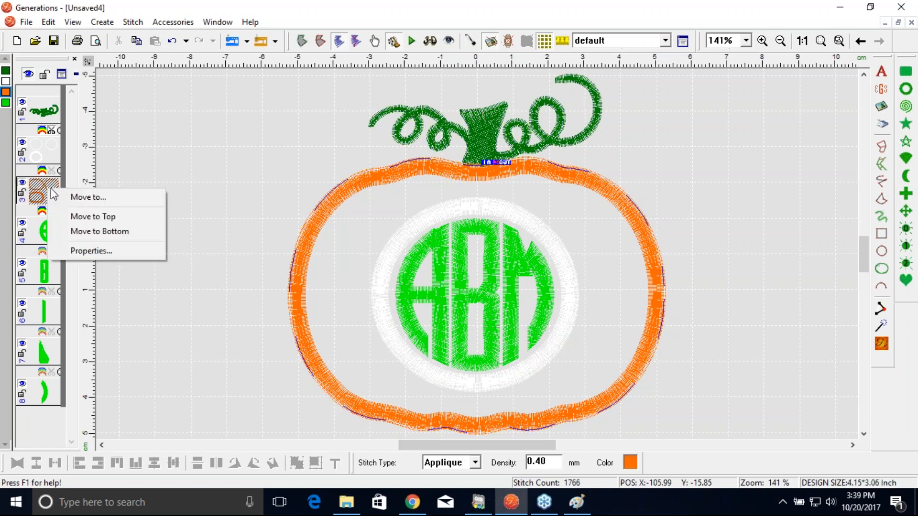
left_click(76, 197)
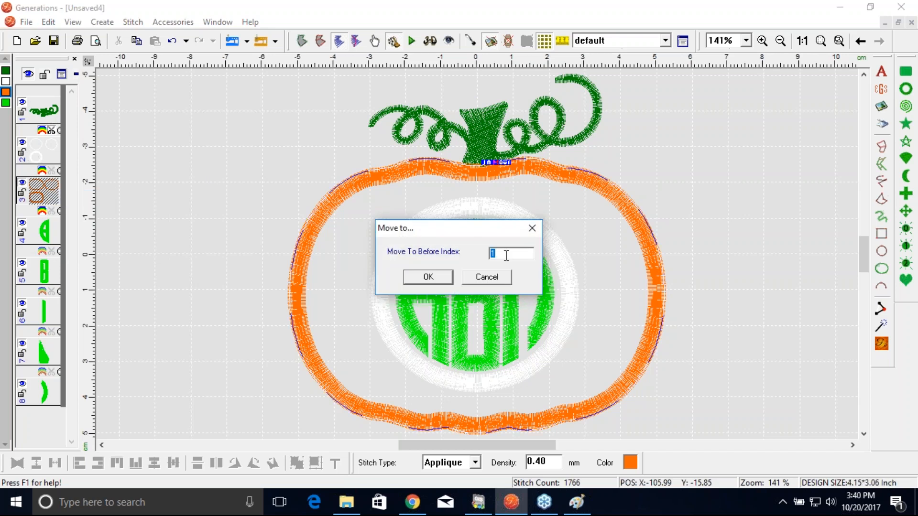
type("2")
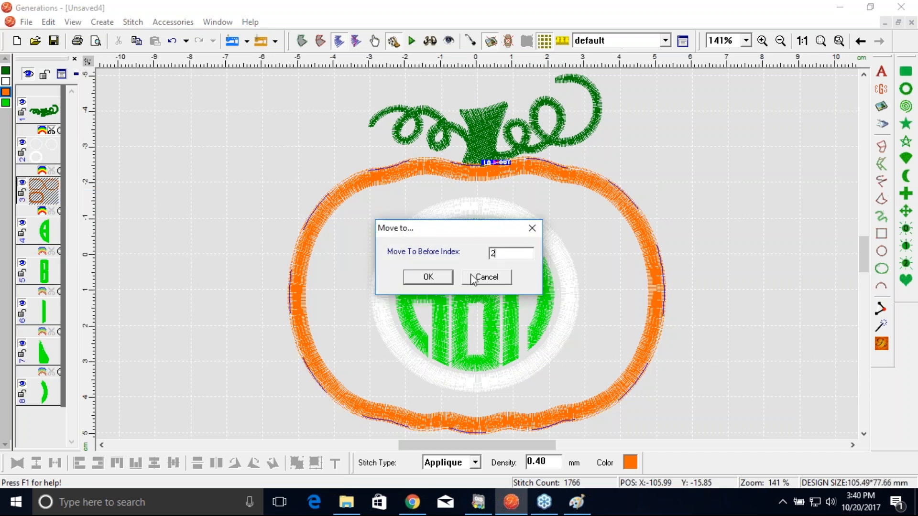
left_click(432, 280)
left_click(180, 172)
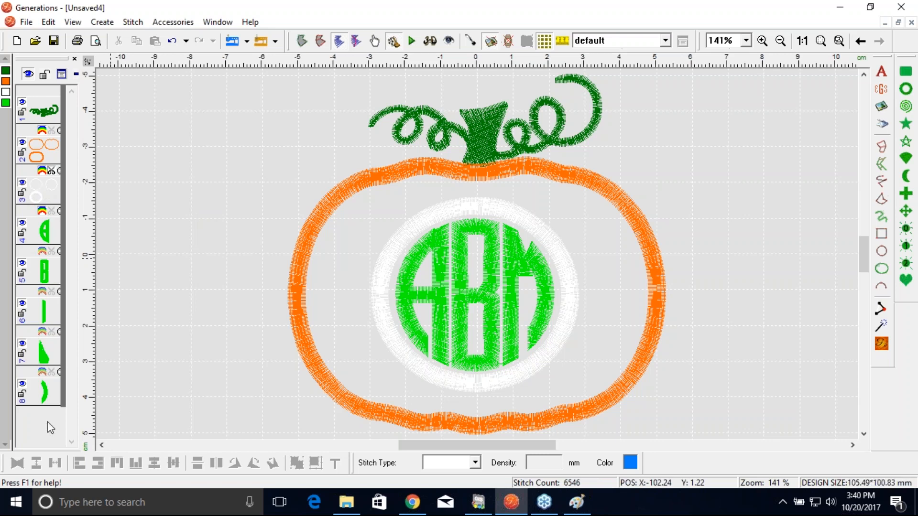
Recolor all the bright green monogram letters black, deselect them, and briefly preview the design as realistic 3D stitches.
left_click(5, 103)
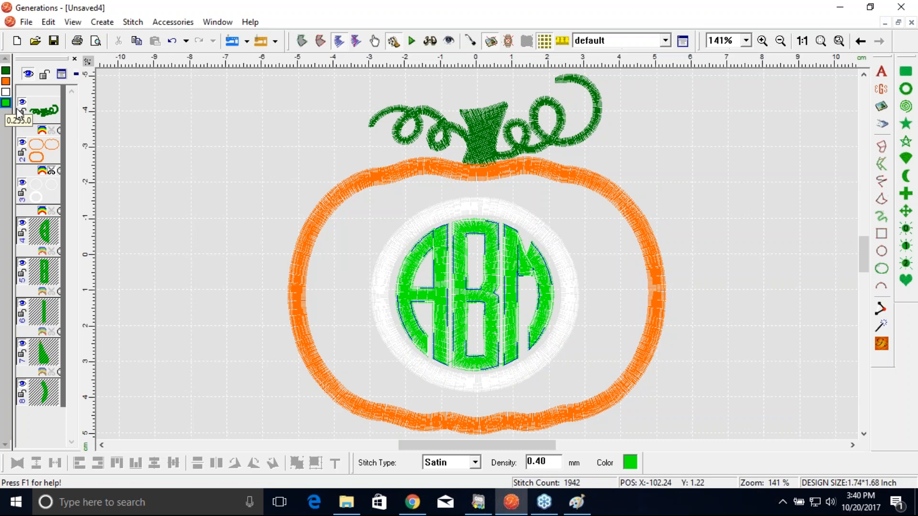
left_click(631, 465)
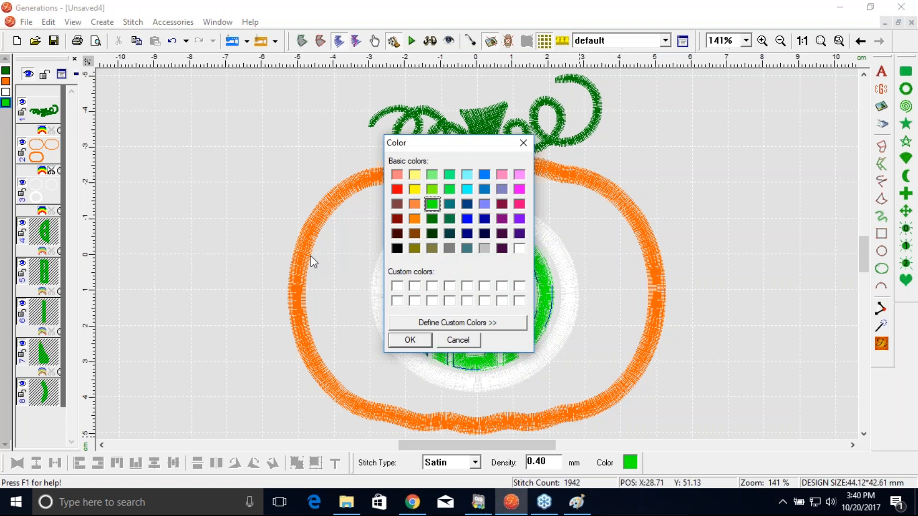
left_click(396, 249)
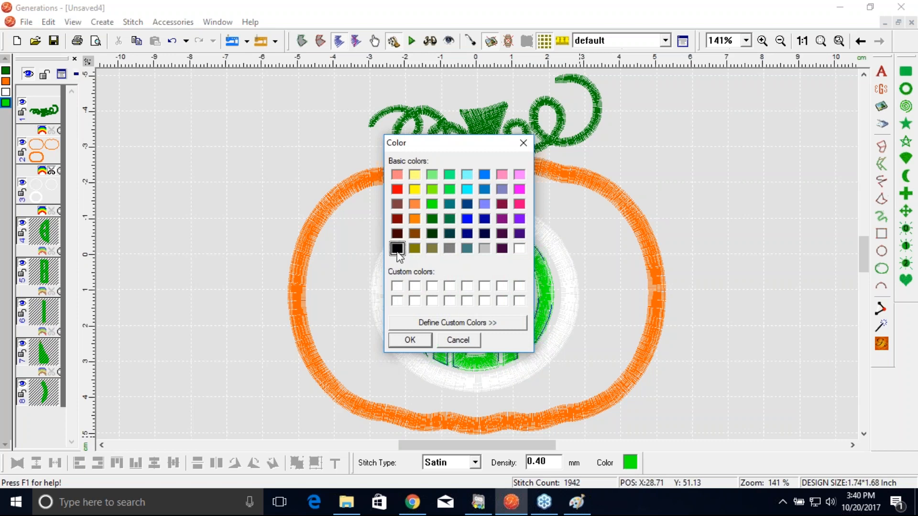
left_click(411, 340)
left_click(710, 181)
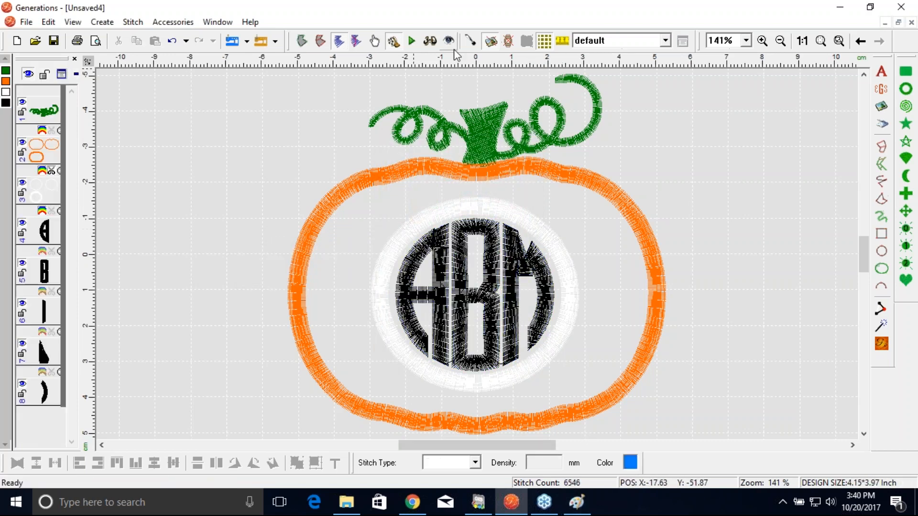
left_click(436, 44)
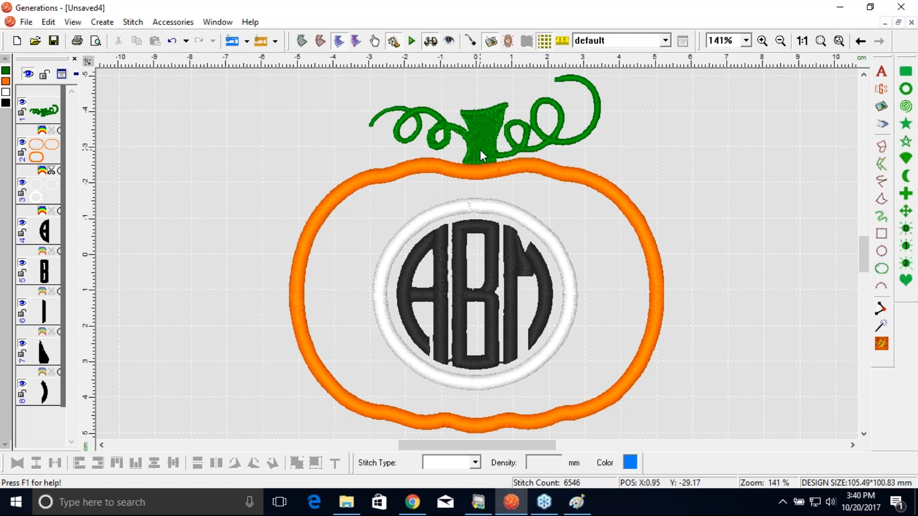
left_click(435, 41)
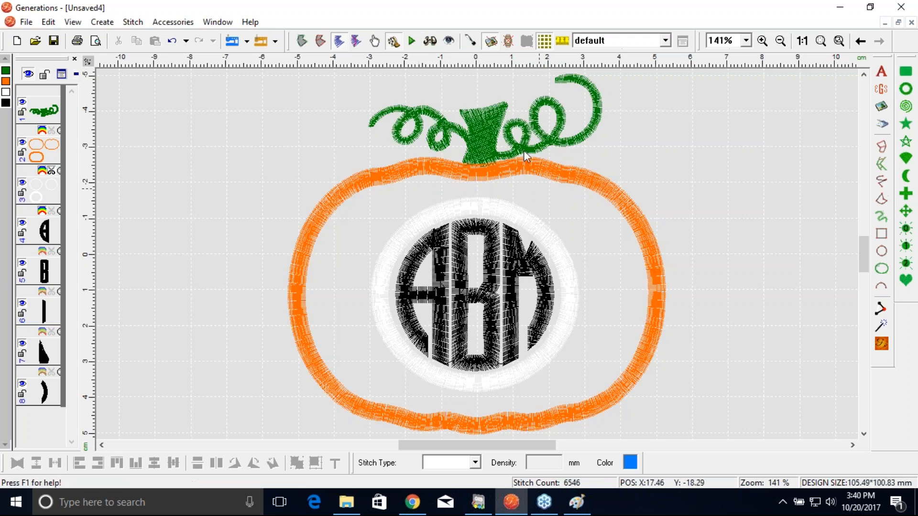
Select the dark green stem and vines, fit them to the screen, and display the design as outlines.
left_click(482, 122)
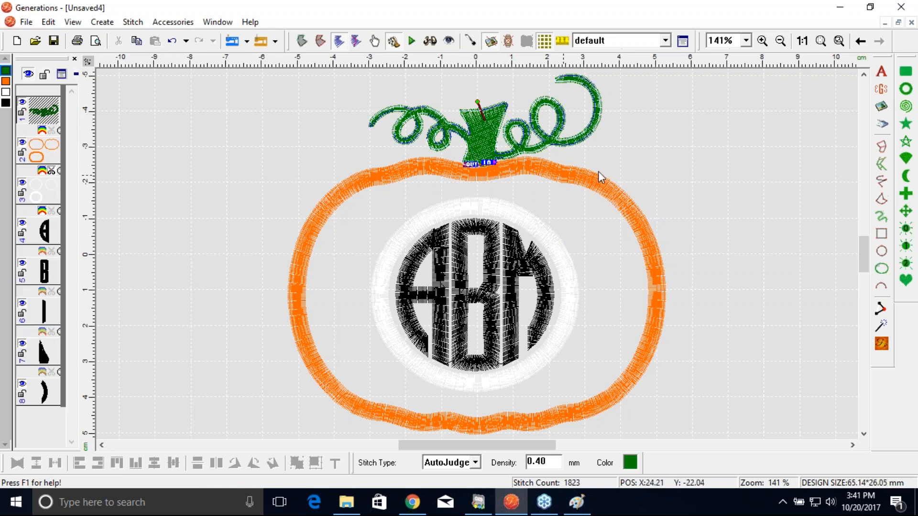
left_click(840, 42)
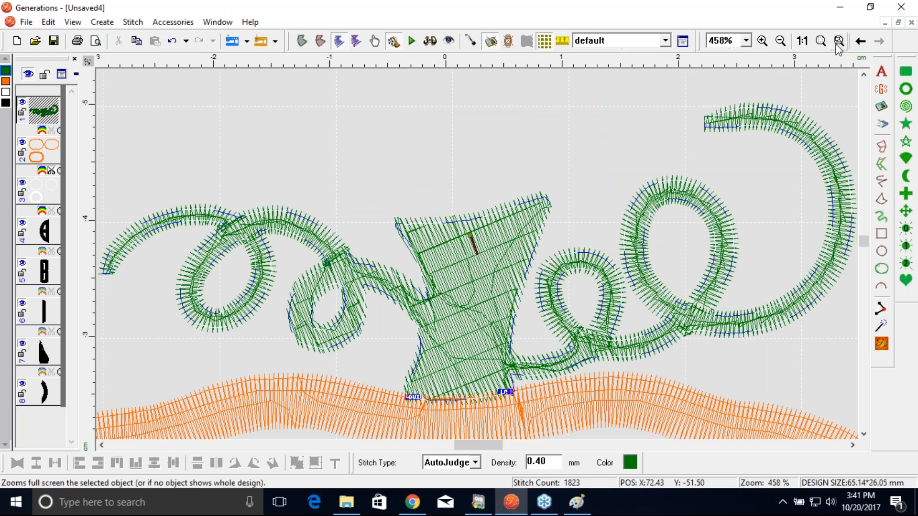
left_click(78, 24)
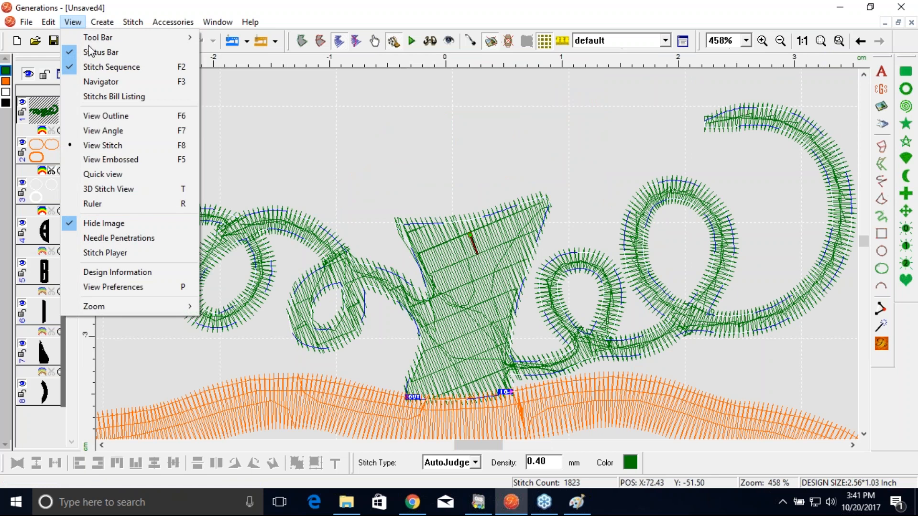
left_click(111, 115)
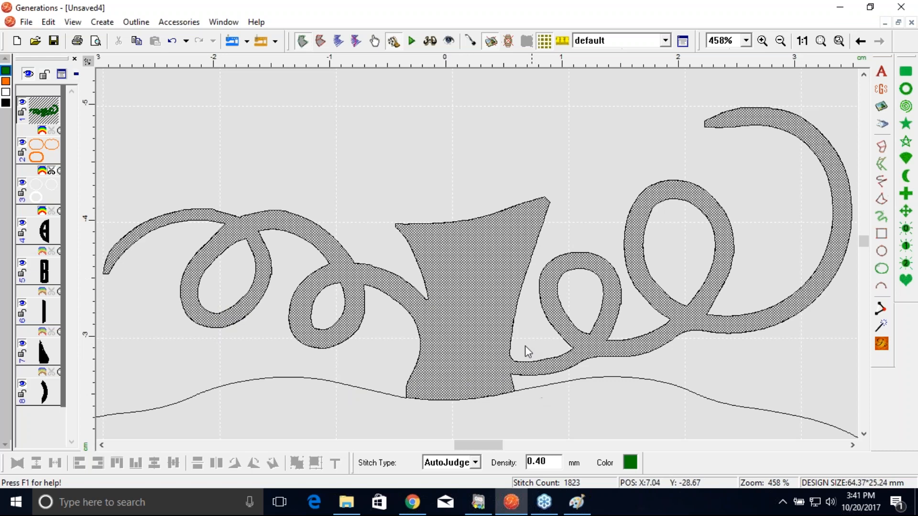
left_click(135, 23)
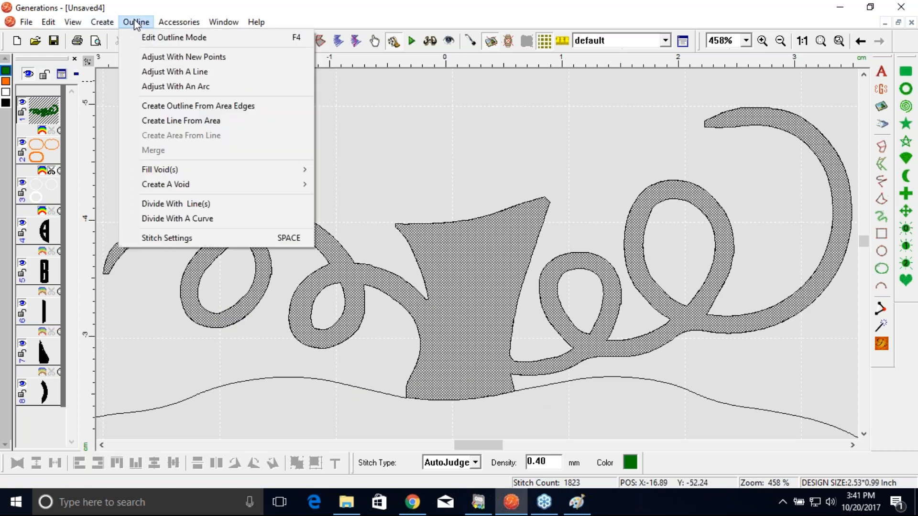
left_click(152, 71)
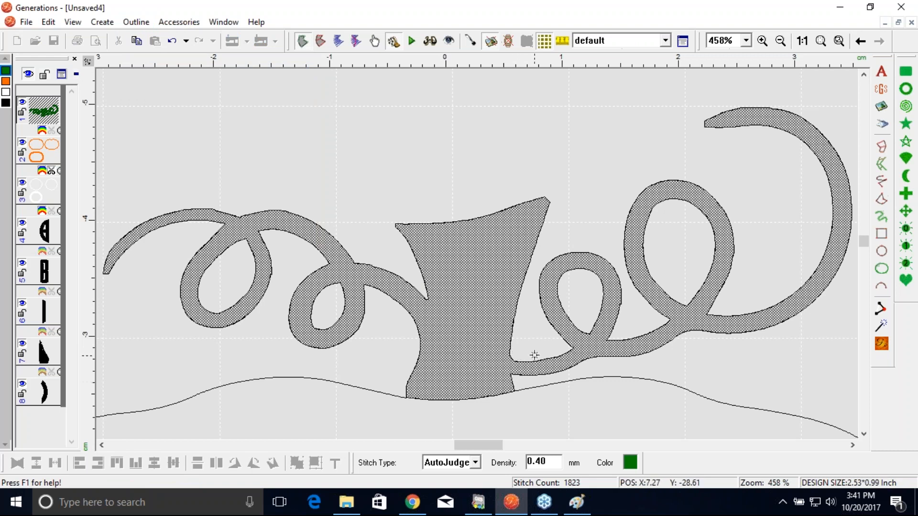
key("Escape")
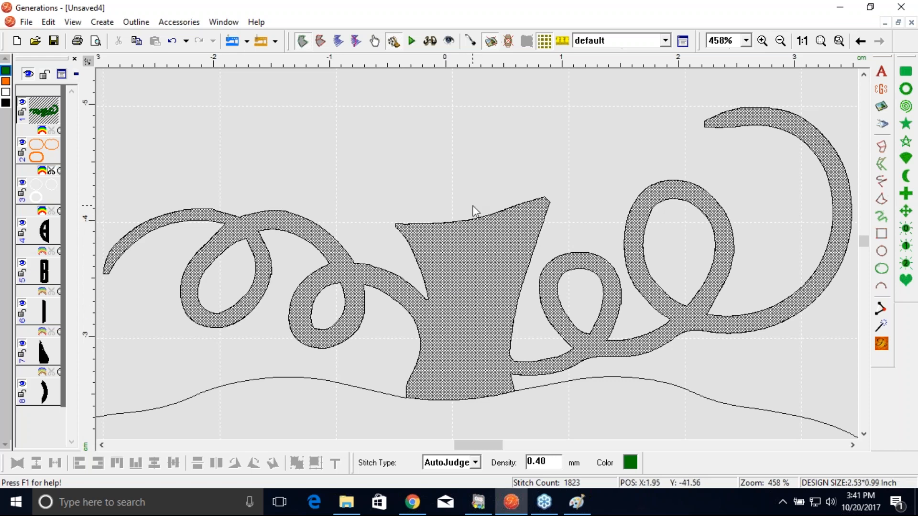
Divide the stem and vines object with lines where the right and left vines meet the stem, then deselect the pieces.
left_click(127, 28)
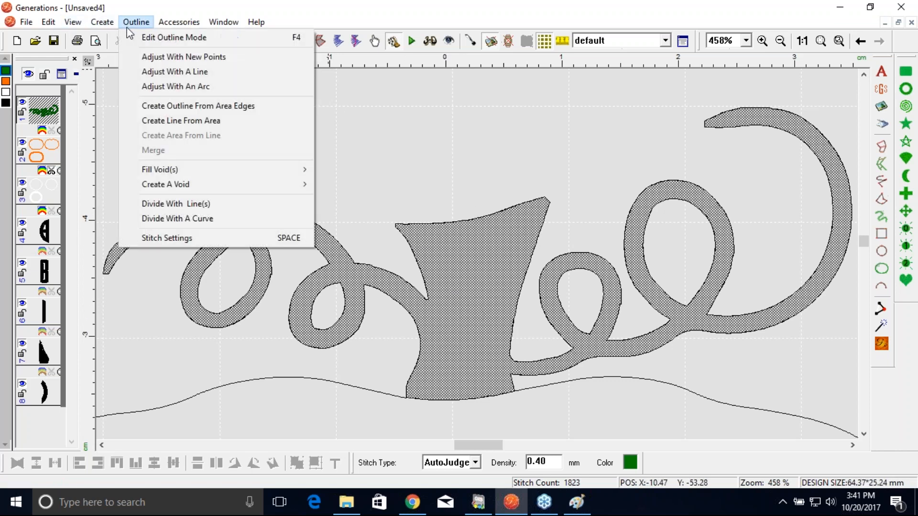
left_click(178, 205)
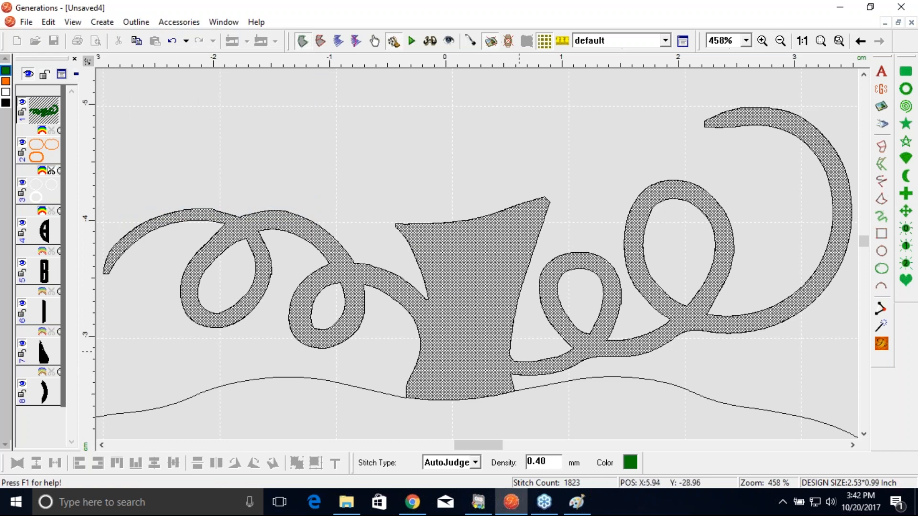
left_click(513, 353)
left_click(514, 381)
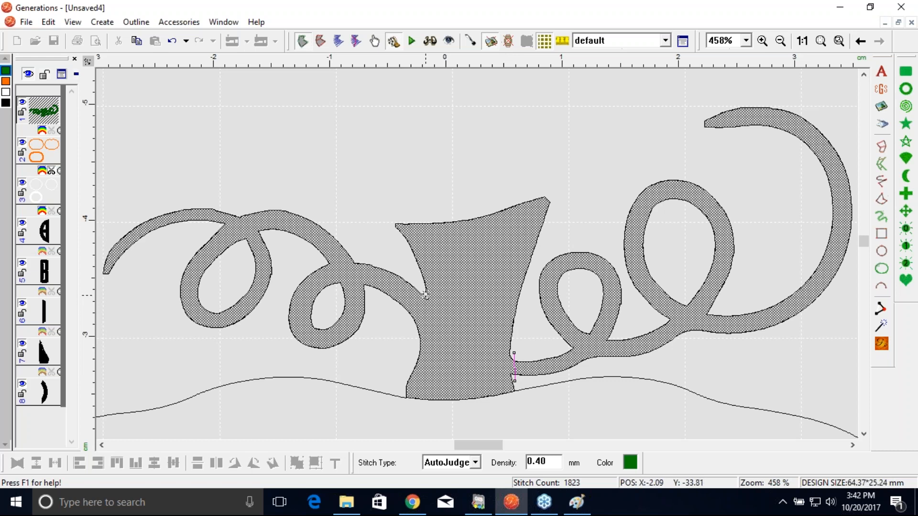
left_click_drag(425, 293, 415, 347)
right_click(425, 428)
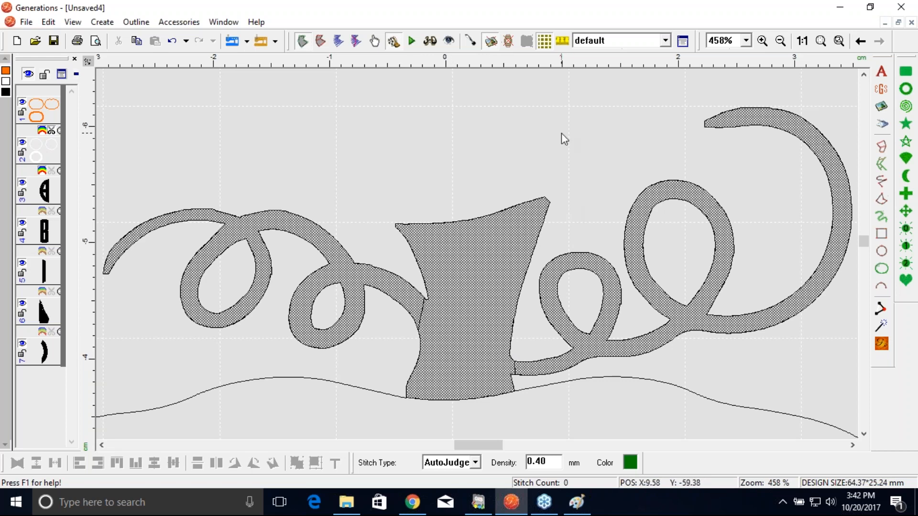
left_click(555, 173)
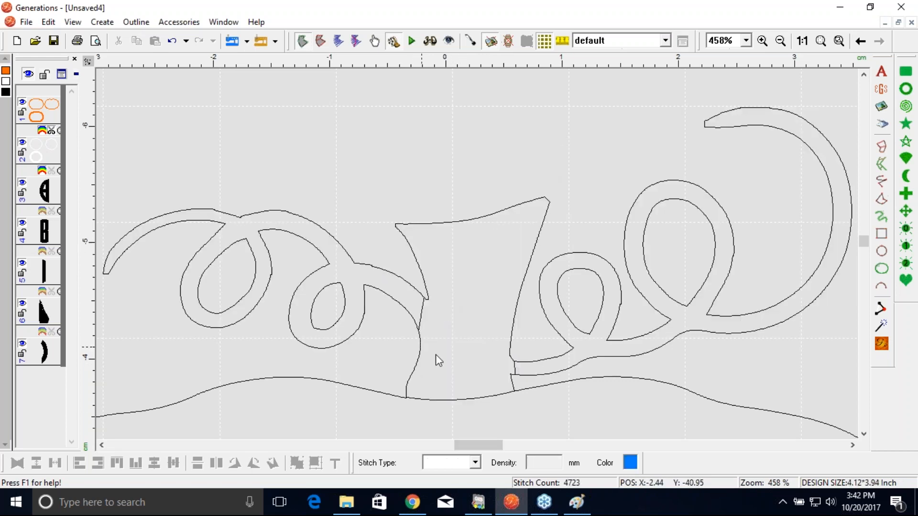
Smooth the stem's left and right edges where the vines were cut off, using Adjust With An Arc.
left_click(449, 369)
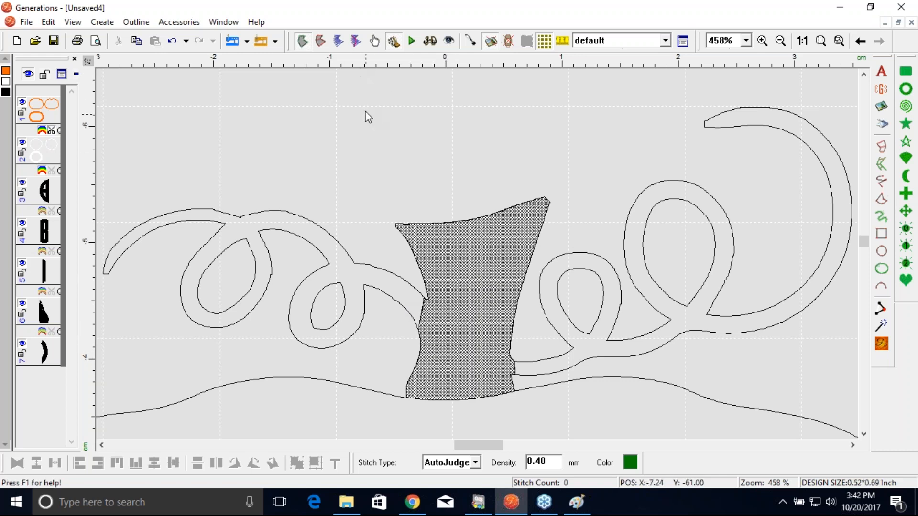
left_click(135, 24)
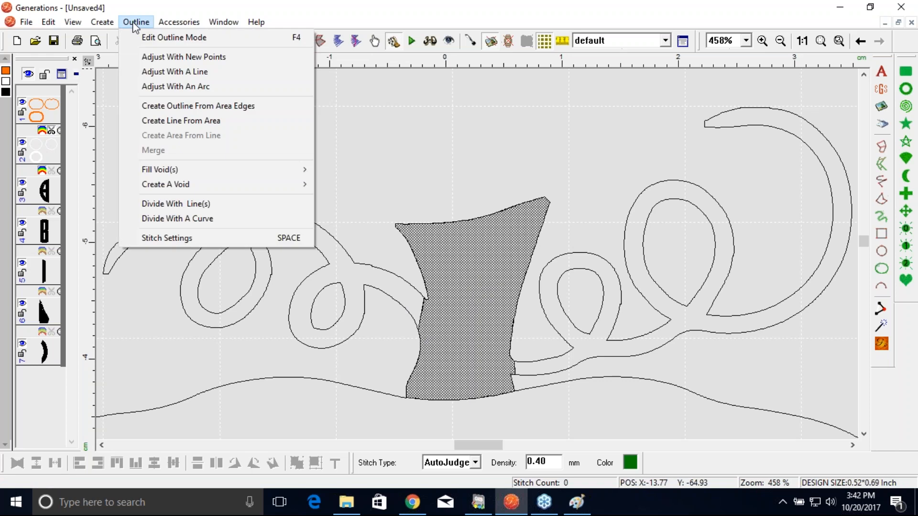
left_click(154, 84)
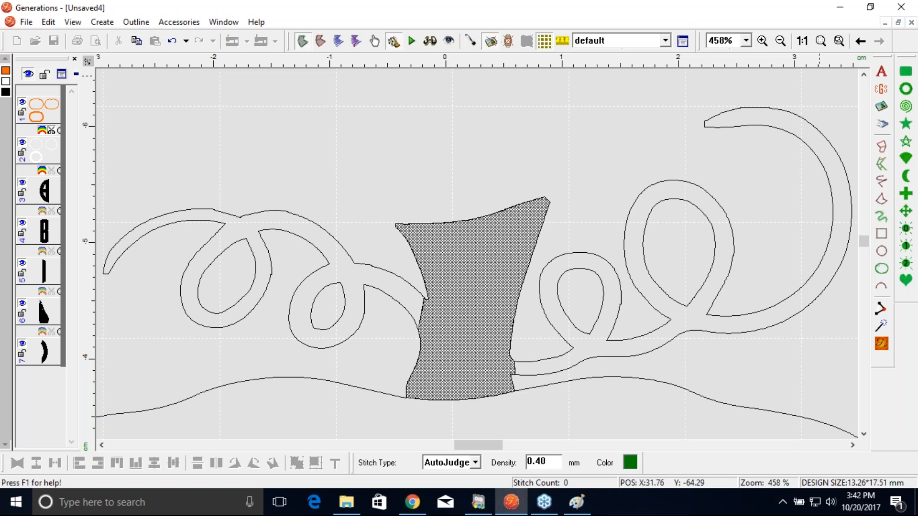
left_click(838, 41)
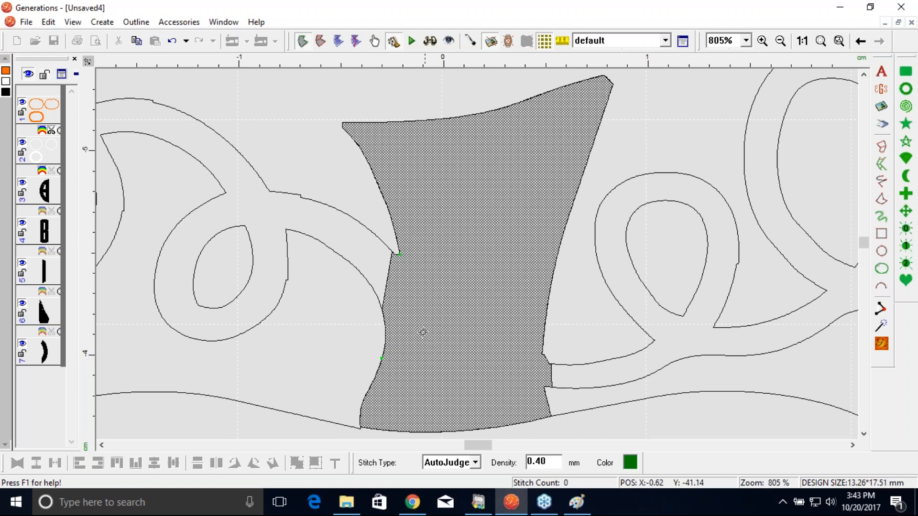
left_click(392, 293)
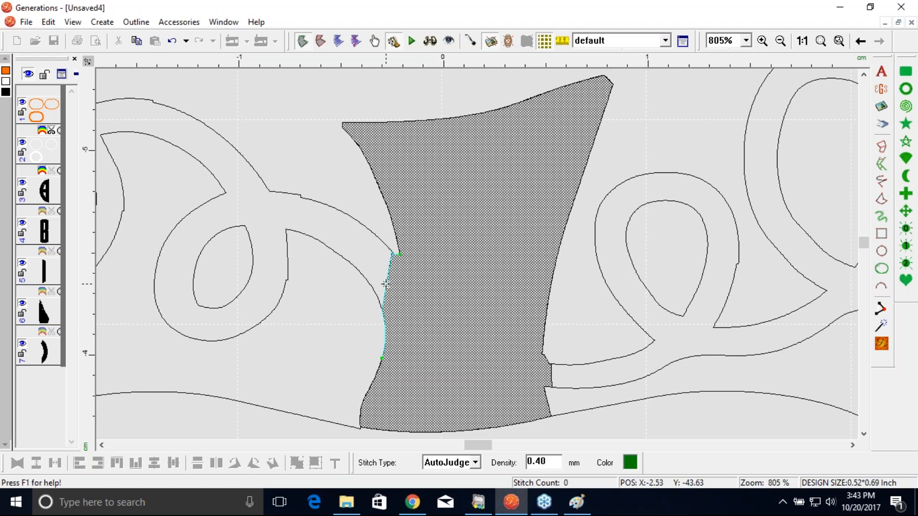
left_click(396, 276)
left_click(381, 359)
left_click(400, 253)
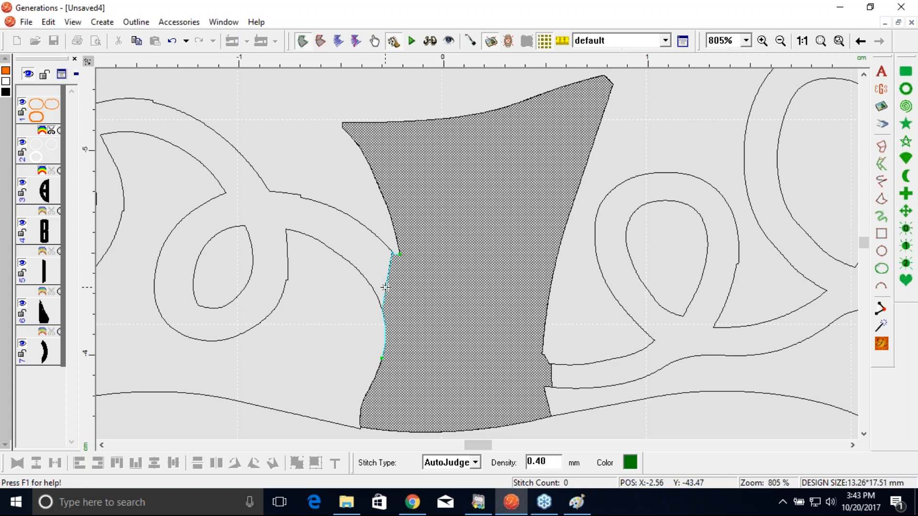
mouse_move(386, 287)
left_mouse_down()
mouse_move(401, 294)
mouse_move(396, 300)
left_mouse_up()
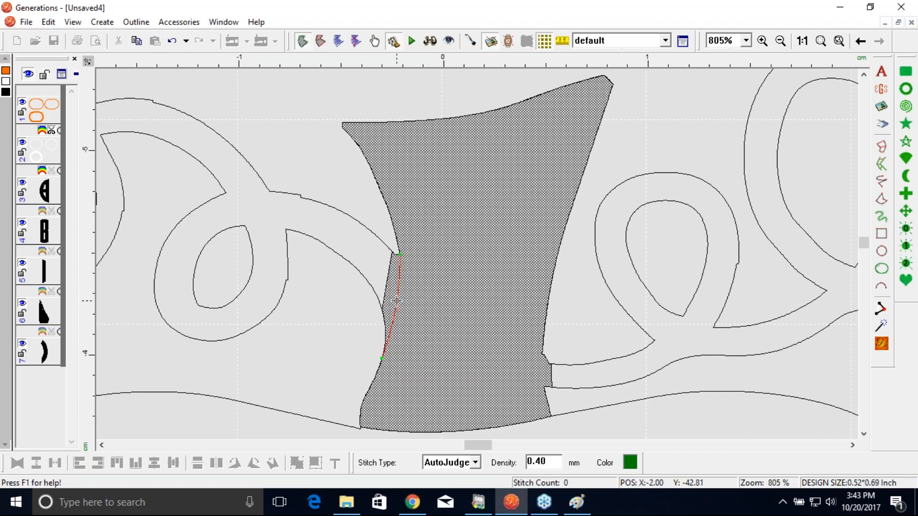
left_click_drag(397, 300, 397, 307)
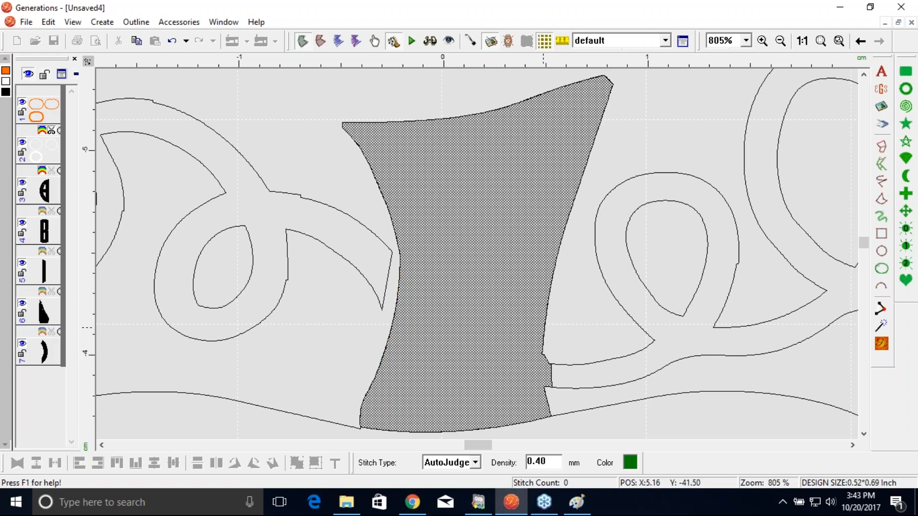
left_click(549, 407)
left_click(542, 375)
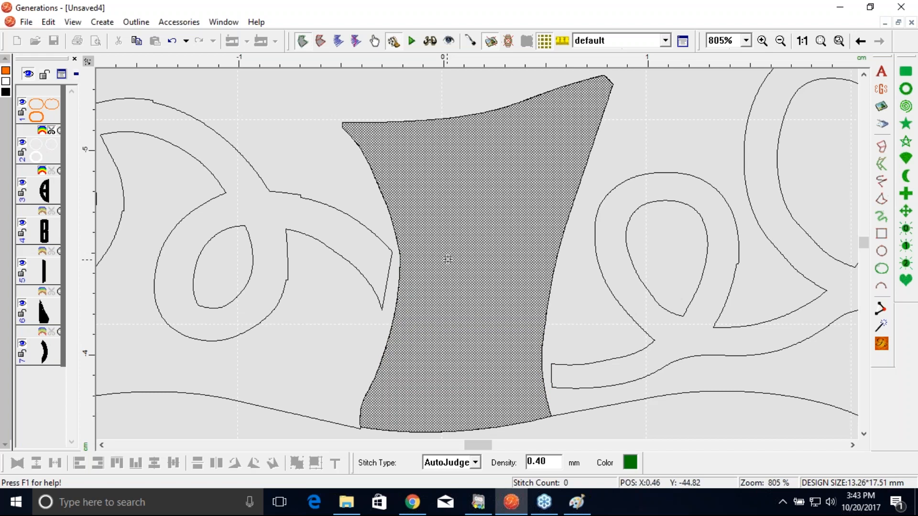
Edit the left vine's outline and extend the two end points of its cut end inside the stem.
left_click(362, 253)
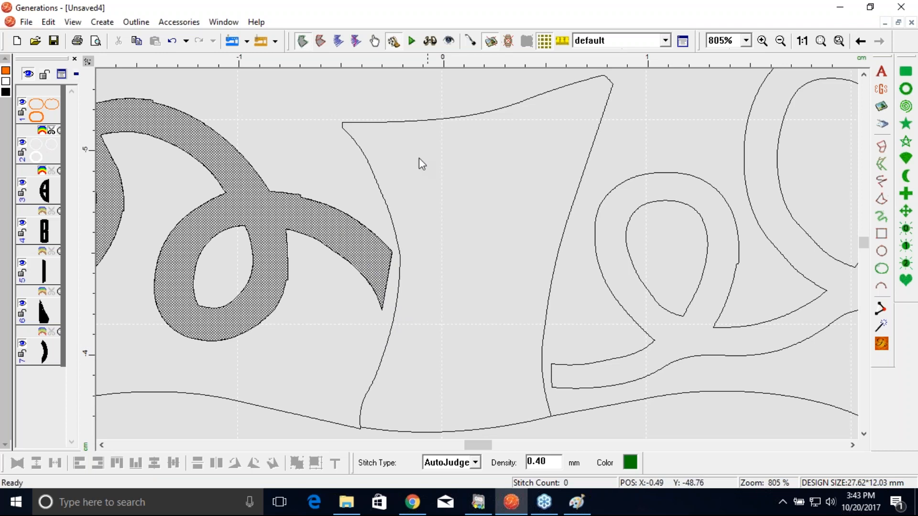
left_click(148, 28)
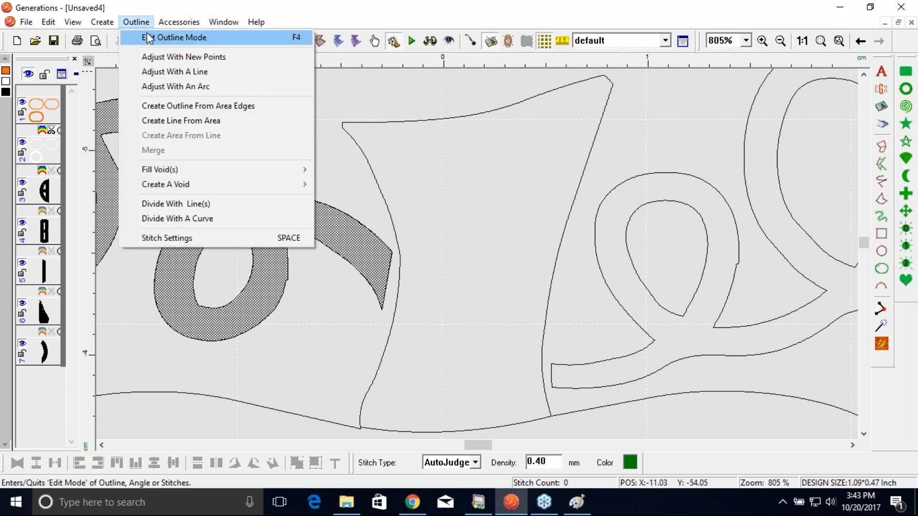
left_click(148, 36)
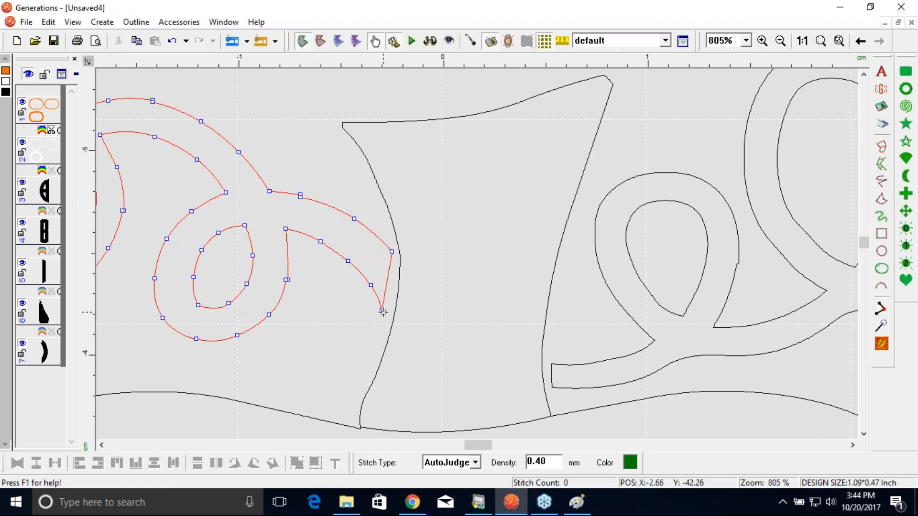
left_click_drag(382, 309, 402, 326)
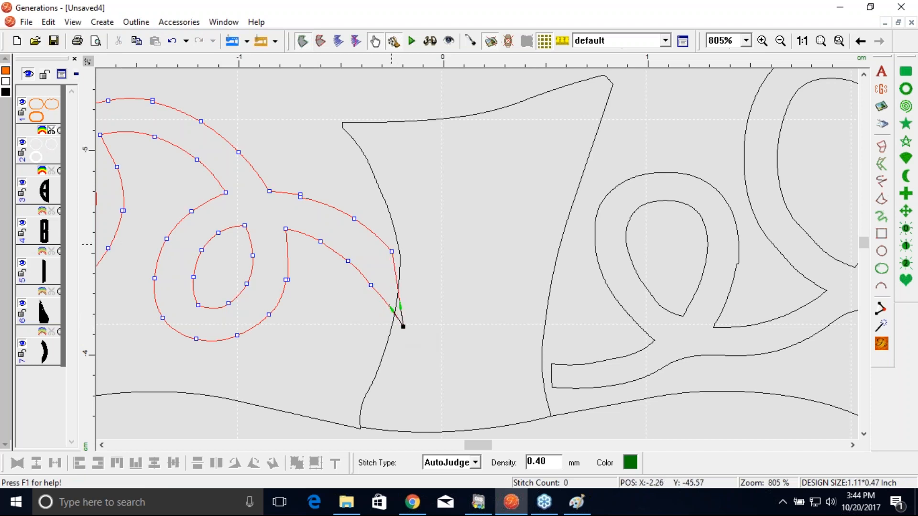
left_click_drag(391, 251, 411, 274)
Extend the two end points of the right vine's cut end so they overlap the stem's edge.
left_click(571, 385)
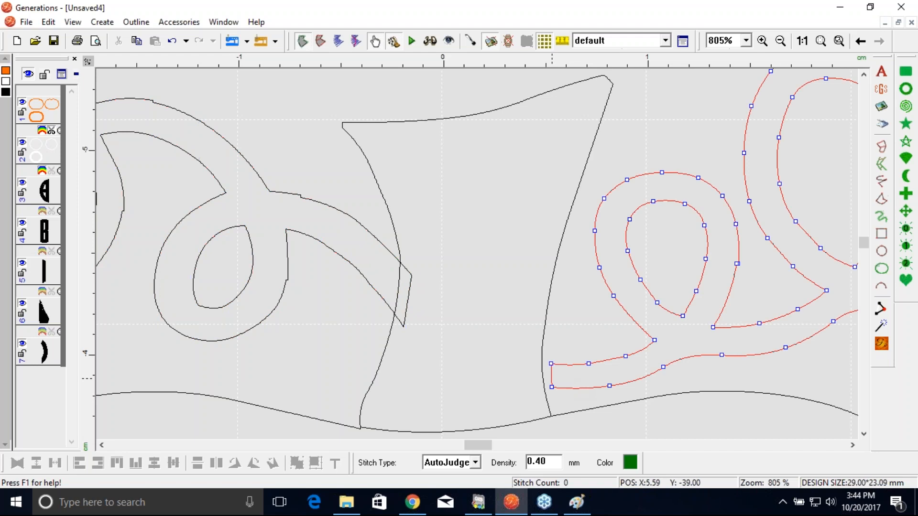
left_click(551, 364)
left_click_drag(540, 363, 537, 389)
left_click(552, 388)
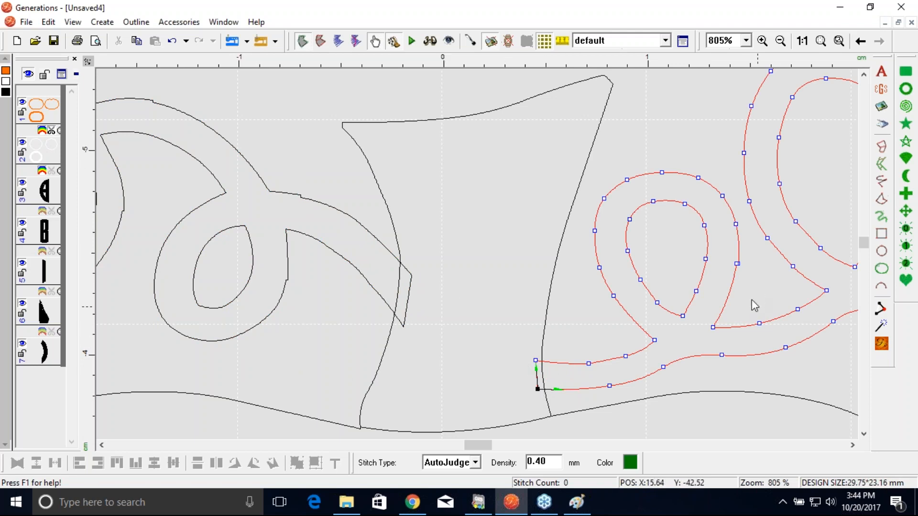
Delete the doubled outline points on the outer edge of the right vine's small loop.
right_click(738, 263)
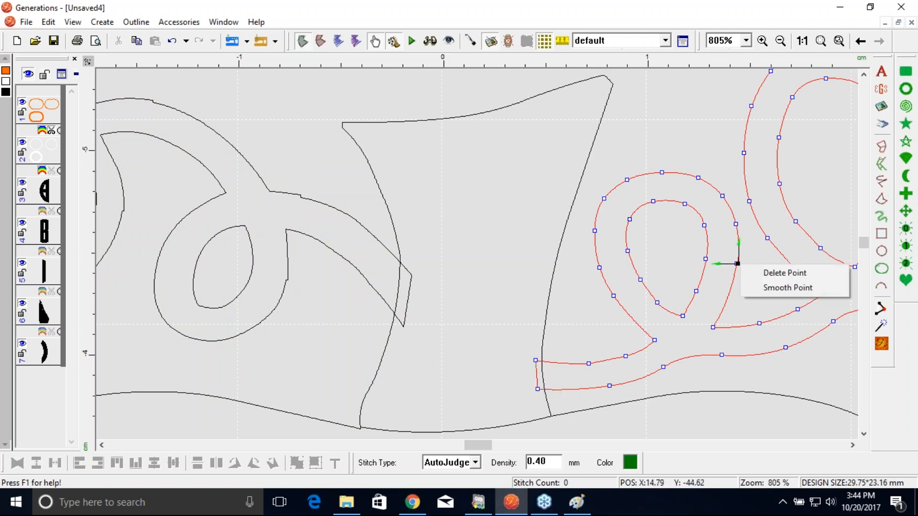
left_click(762, 275)
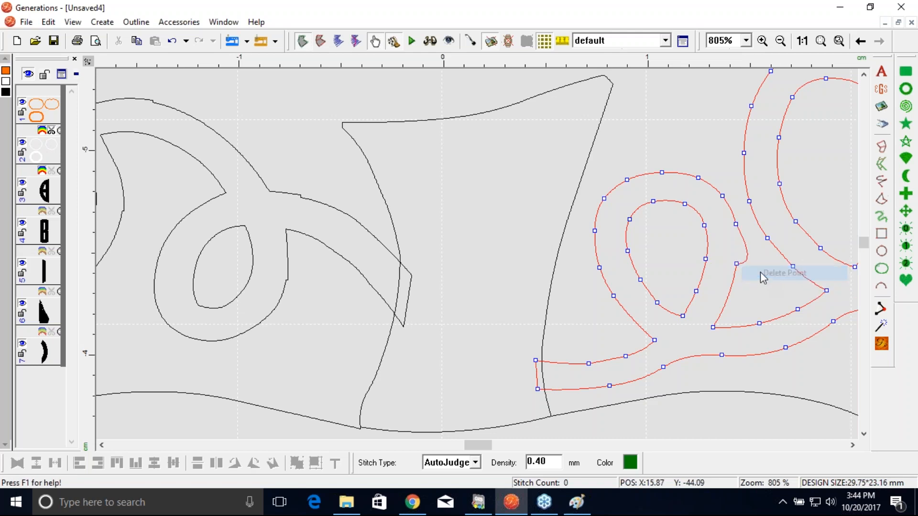
right_click(737, 264)
left_click(783, 272)
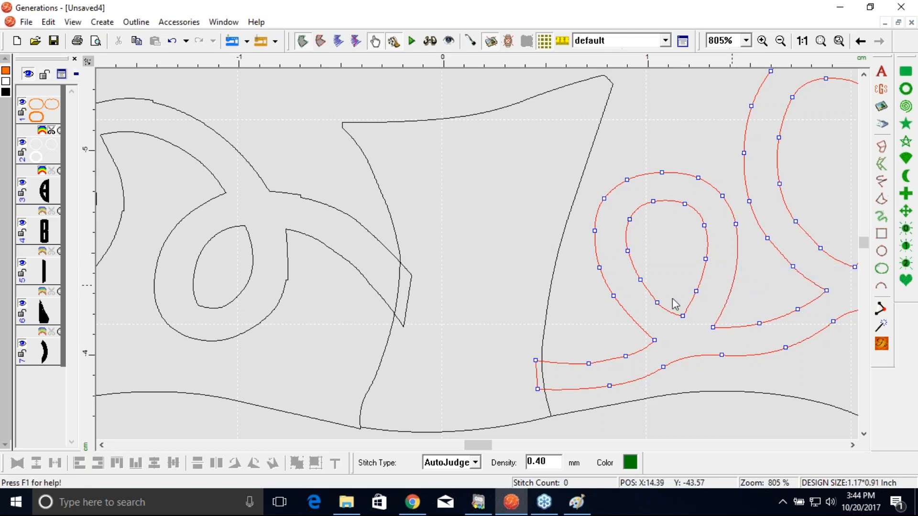
Delete the doubled outline points on the left vine's upper edge near the stem and on its nearest loop.
left_click(297, 214)
right_click(301, 195)
left_click(317, 202)
right_click(302, 200)
left_click(319, 210)
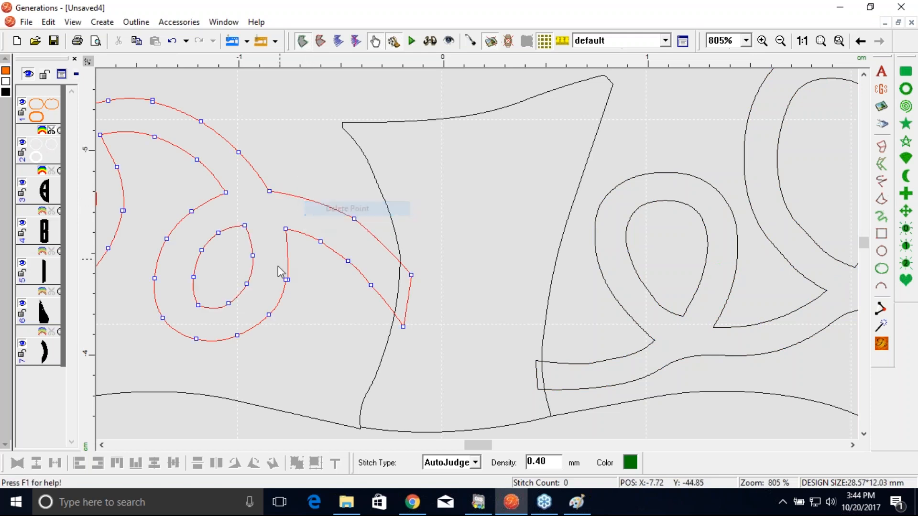
right_click(287, 280)
left_click(320, 289)
right_click(286, 280)
left_click(311, 297)
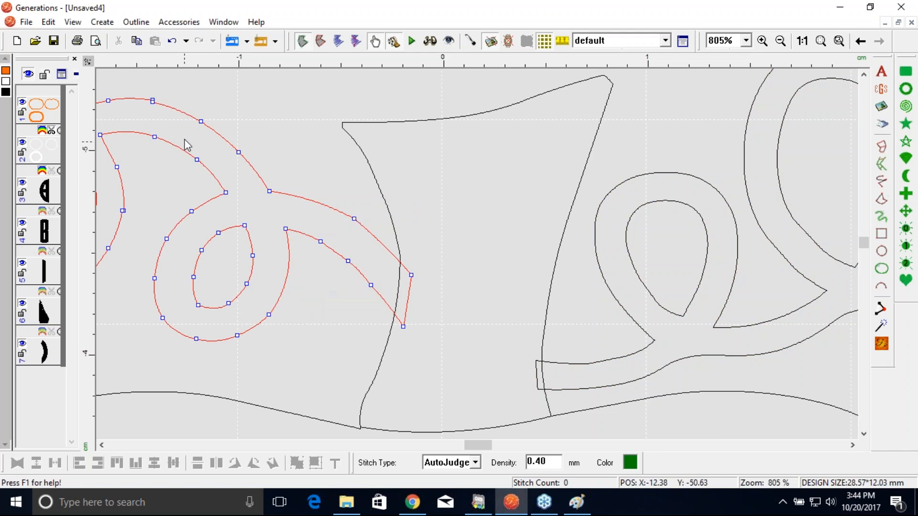
Delete the doubled outline points at the crest of the left vine's next loop.
right_click(153, 101)
left_click(194, 112)
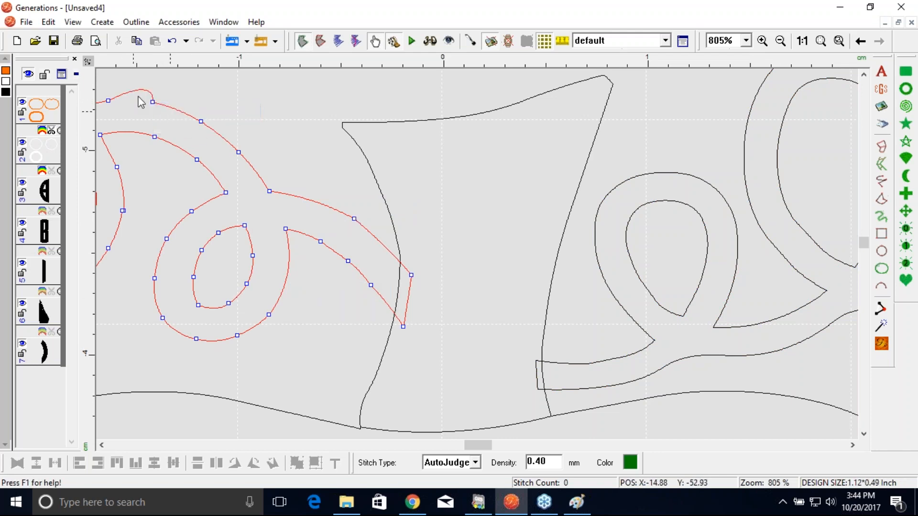
right_click(153, 102)
left_click(165, 114)
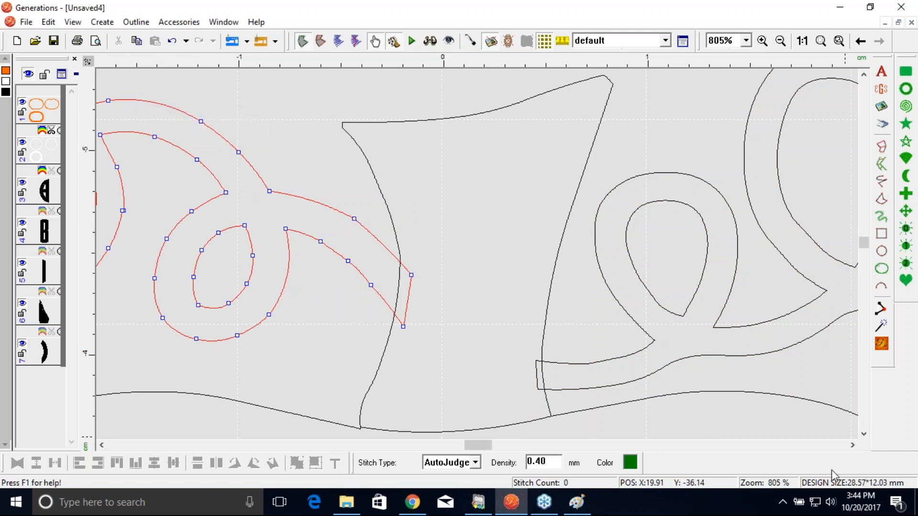
Delete the doubled outline points on the outer edge of the right vine's larger loop.
left_click(853, 446)
left_click(854, 446)
left_click(853, 446)
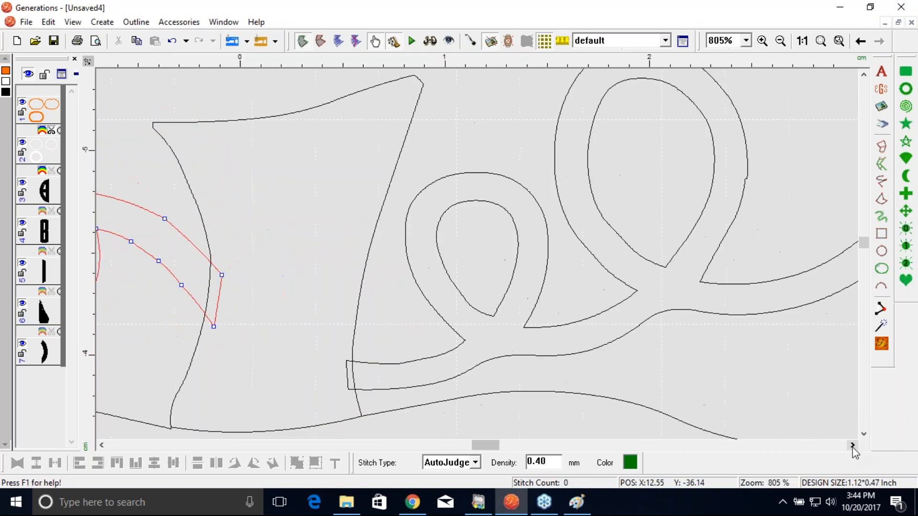
left_click(853, 446)
left_click(660, 195)
right_click(683, 176)
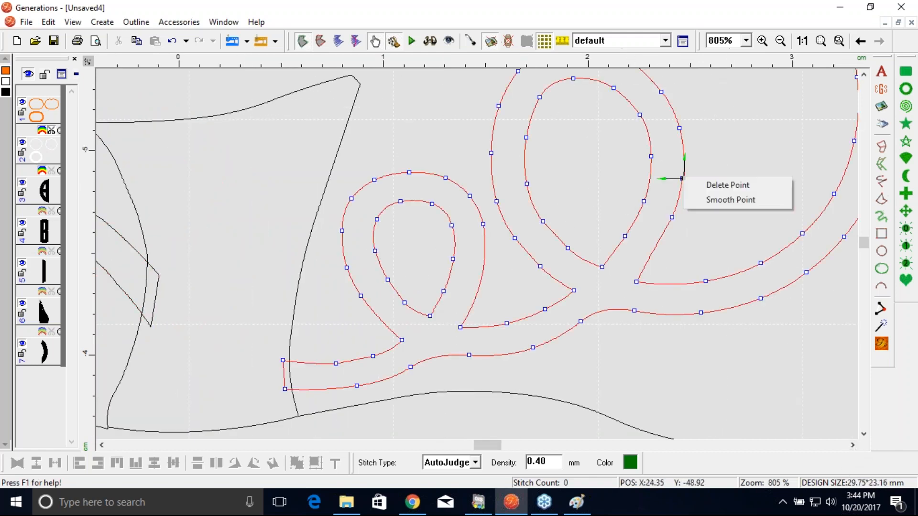
left_click(694, 183)
right_click(682, 177)
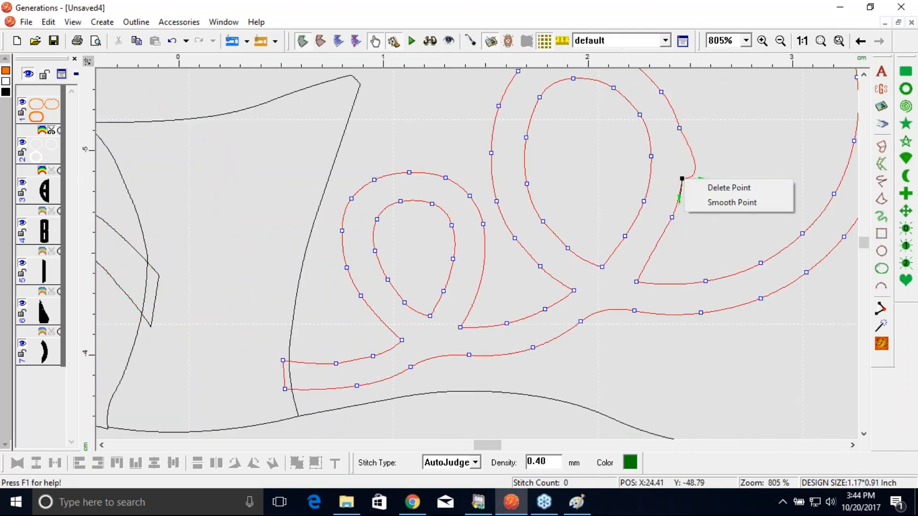
left_click(695, 186)
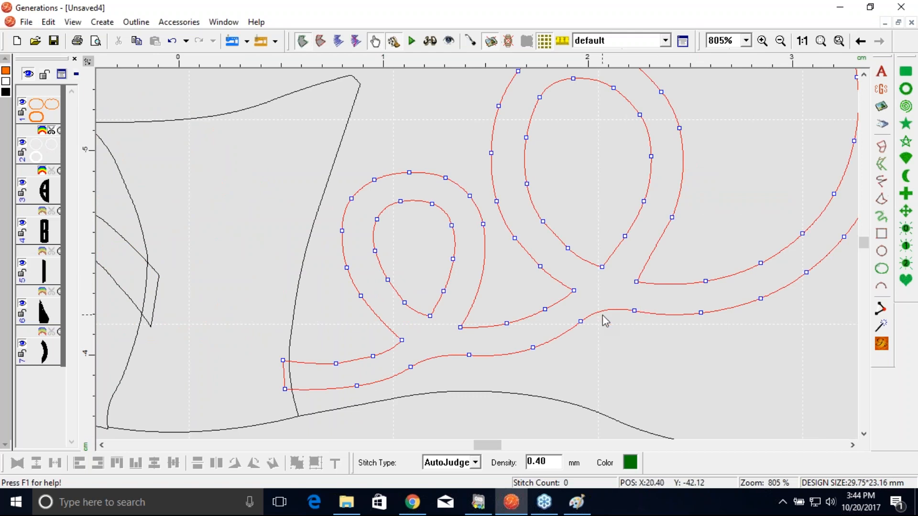
Deselect the right vine and generate stitches for the whole design, fitted to the screen.
left_click(853, 445)
left_click(797, 281)
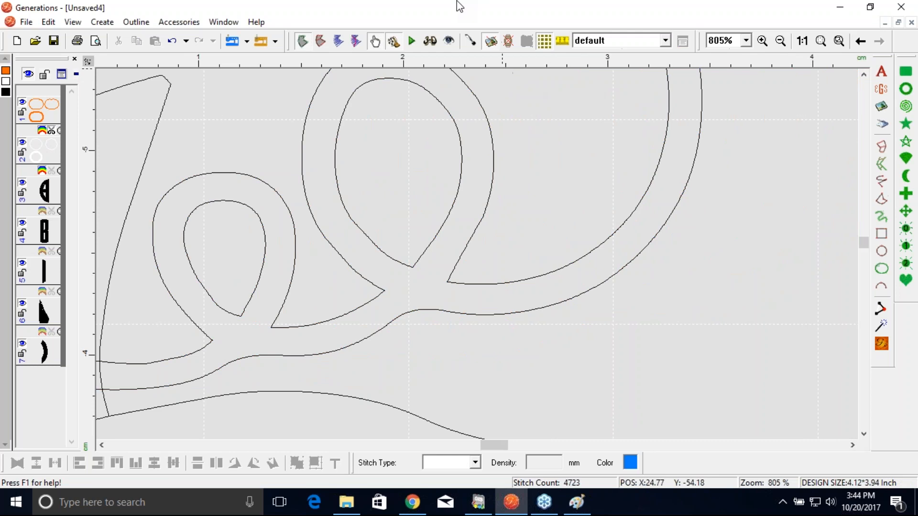
left_click(820, 44)
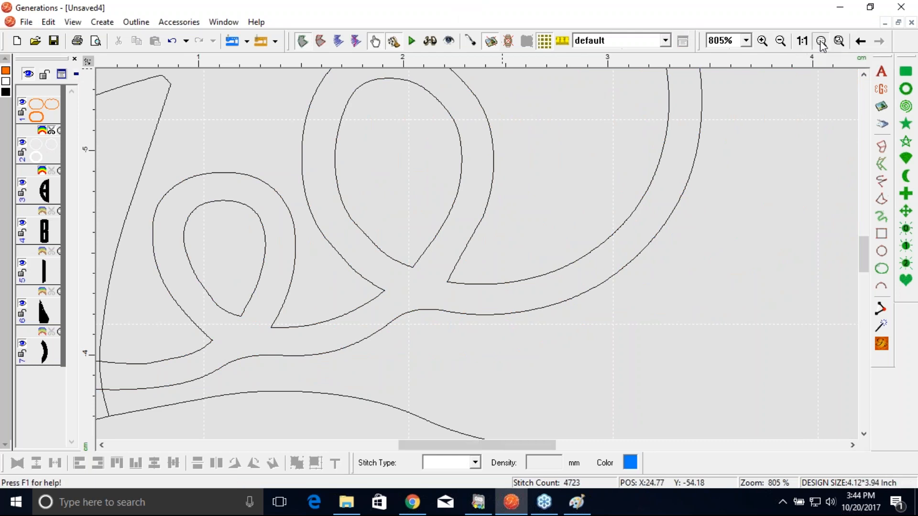
left_click(882, 343)
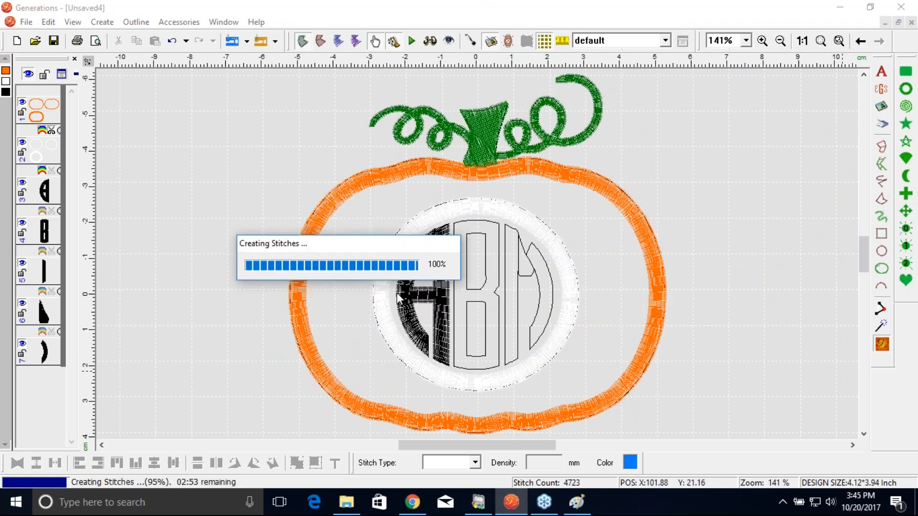
Check the separate stem and vine objects in the stitch sequence, then preview the deselected design in 3D.
left_click(47, 118)
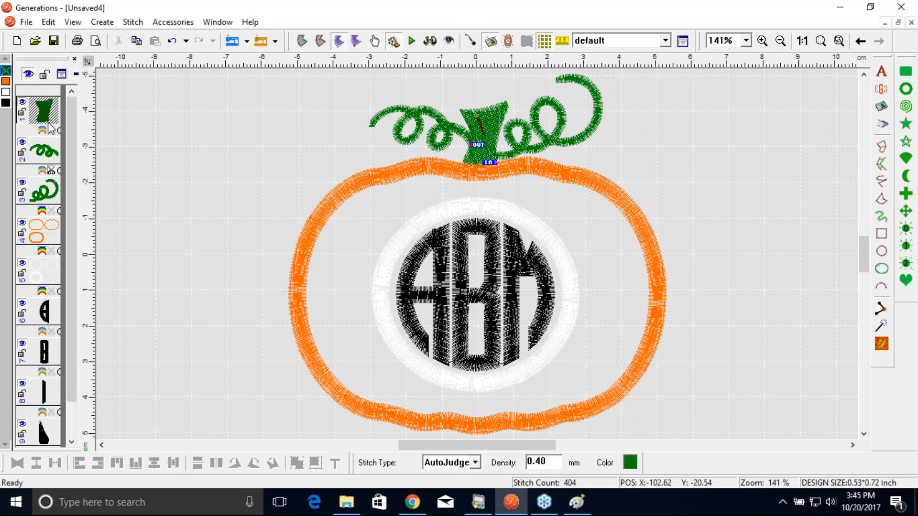
left_click(43, 146)
left_click(44, 189)
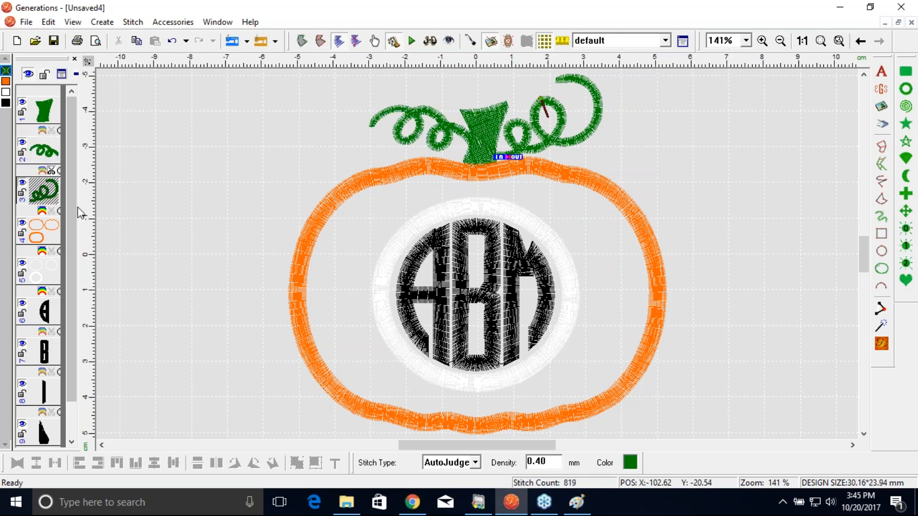
left_click(180, 215)
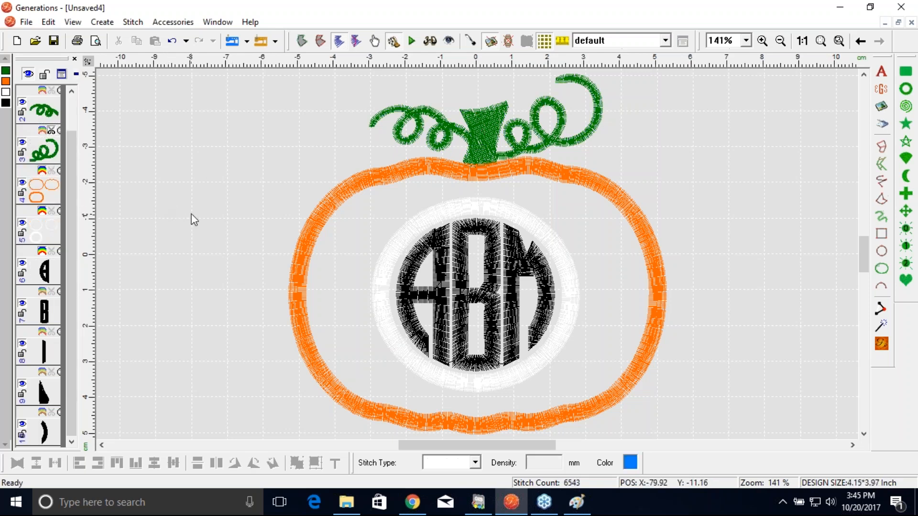
left_click(430, 40)
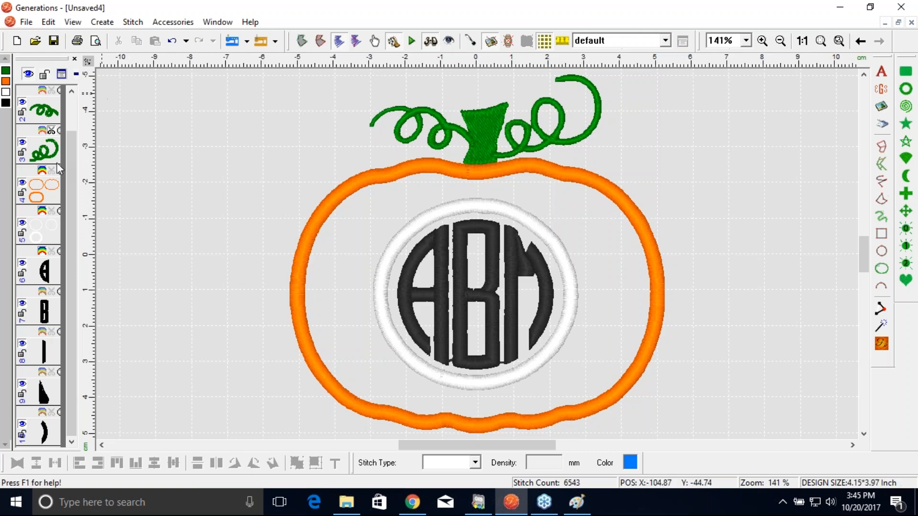
Move the stem after both vines and before the orange pumpkin in the stitch sequence, then deselect it.
scroll(50, 111, "up", 1)
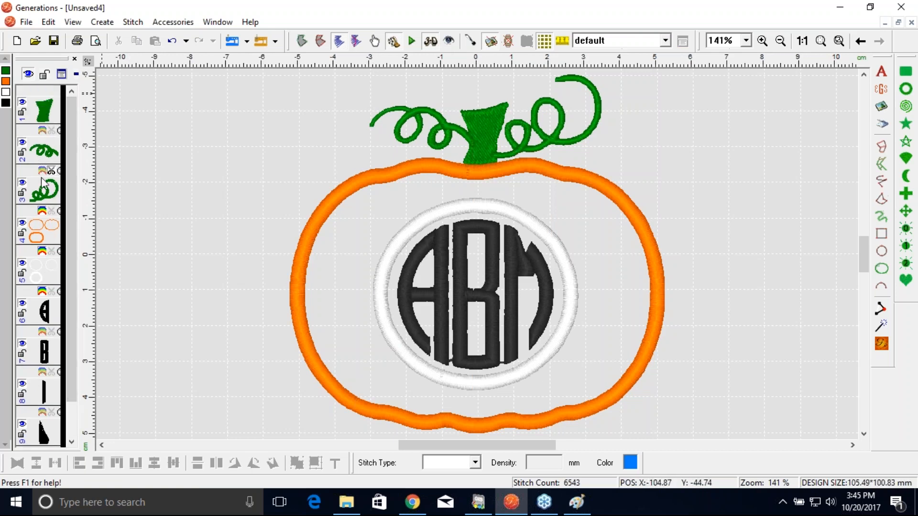
left_click(44, 112)
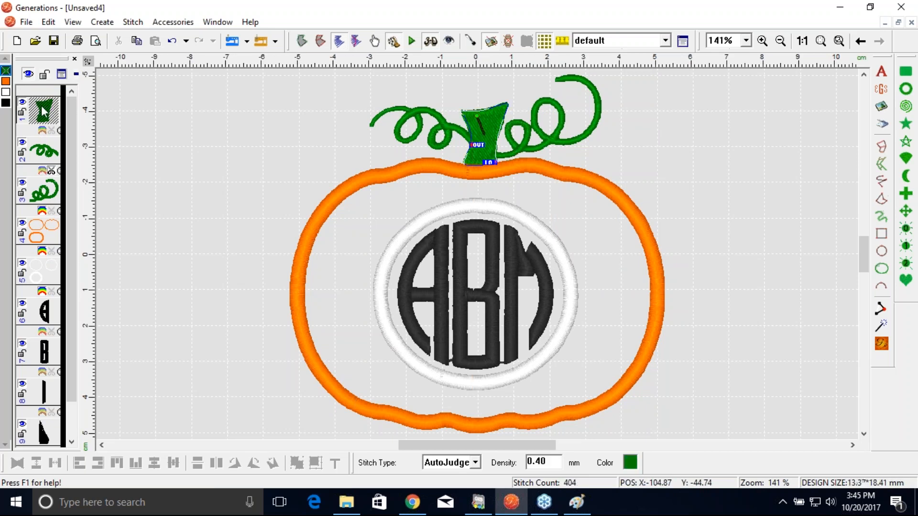
left_click_drag(44, 114, 42, 213)
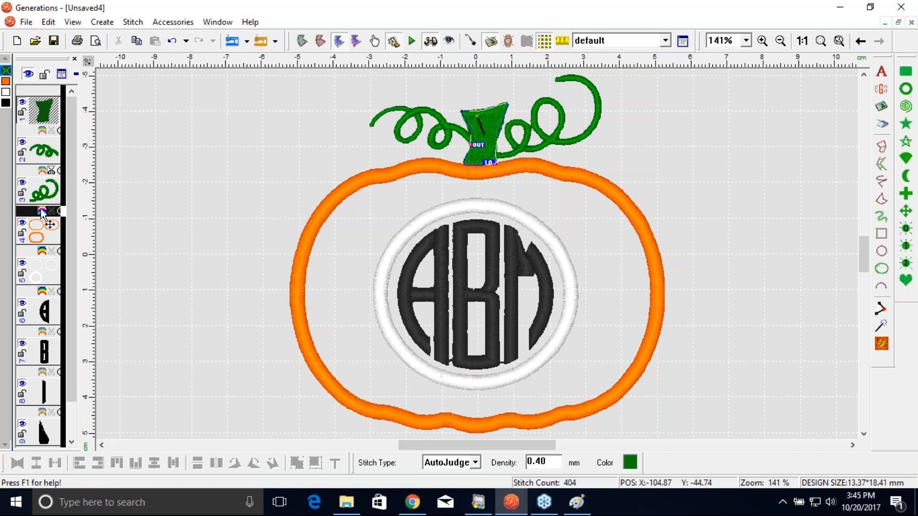
left_click_drag(42, 213, 42, 213)
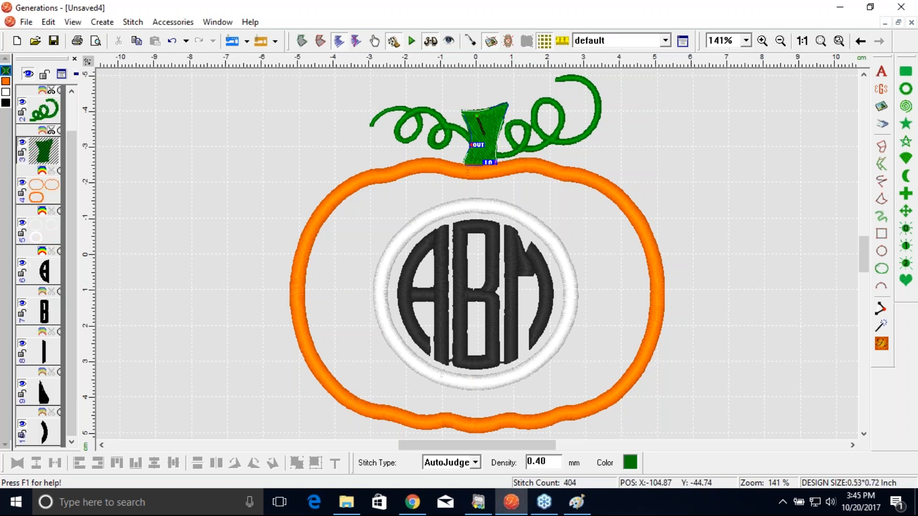
left_click(220, 178)
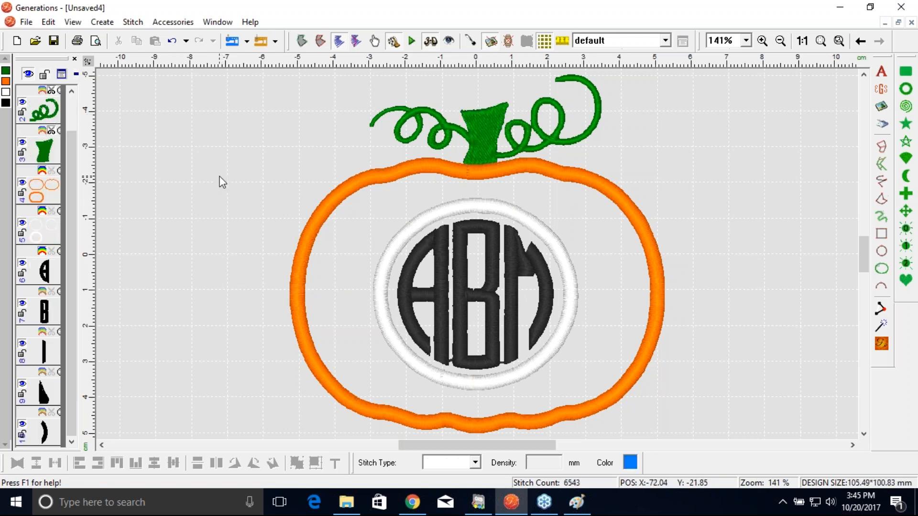
Set the stem's stitch type to Complex Fill with a direction of 0 and apply the stitch properties.
left_click(482, 128)
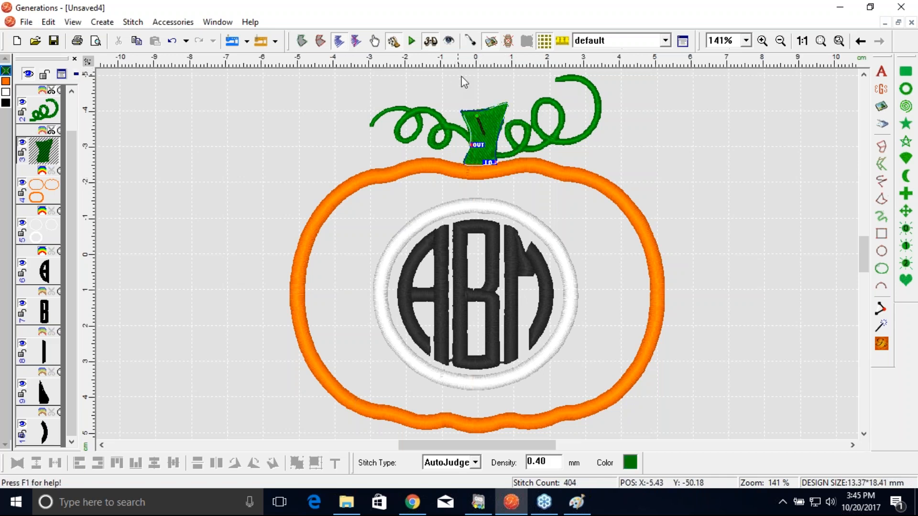
left_click(683, 42)
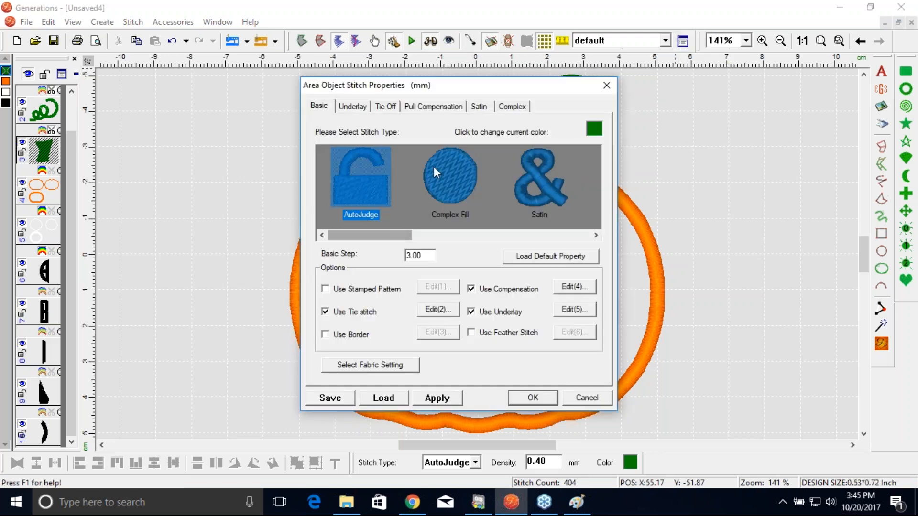
left_click(447, 182)
left_click_drag(534, 91, 779, 49)
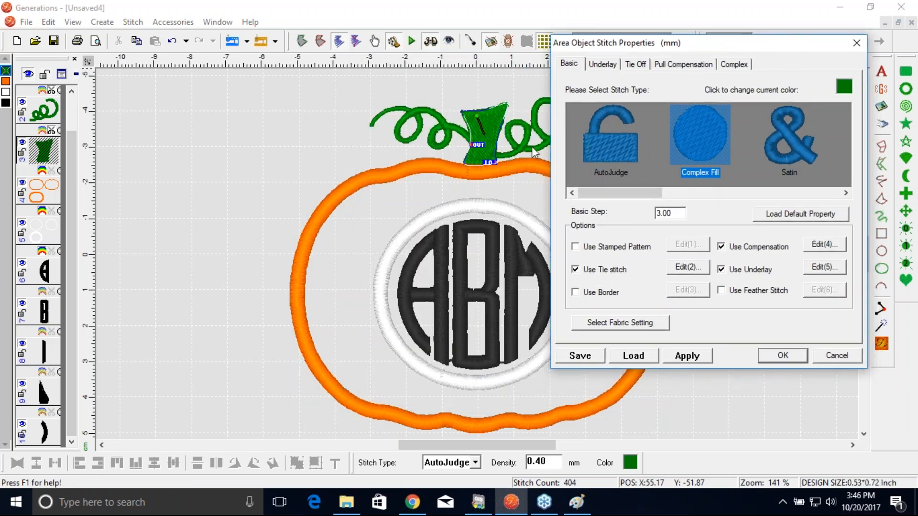
left_click(733, 65)
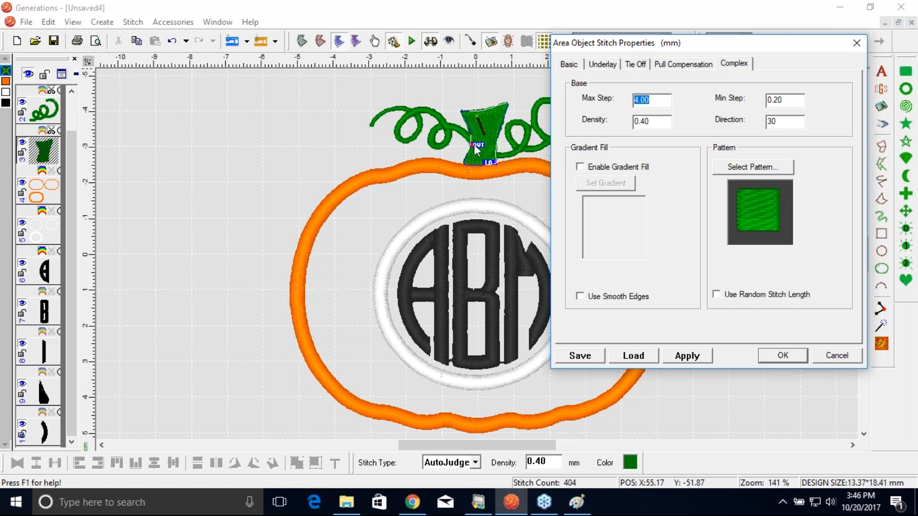
double_click(771, 121)
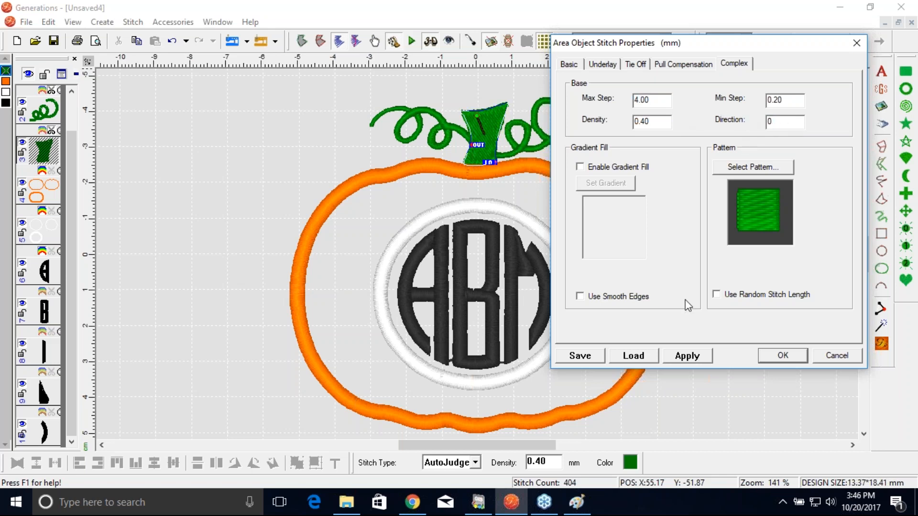
left_click(691, 354)
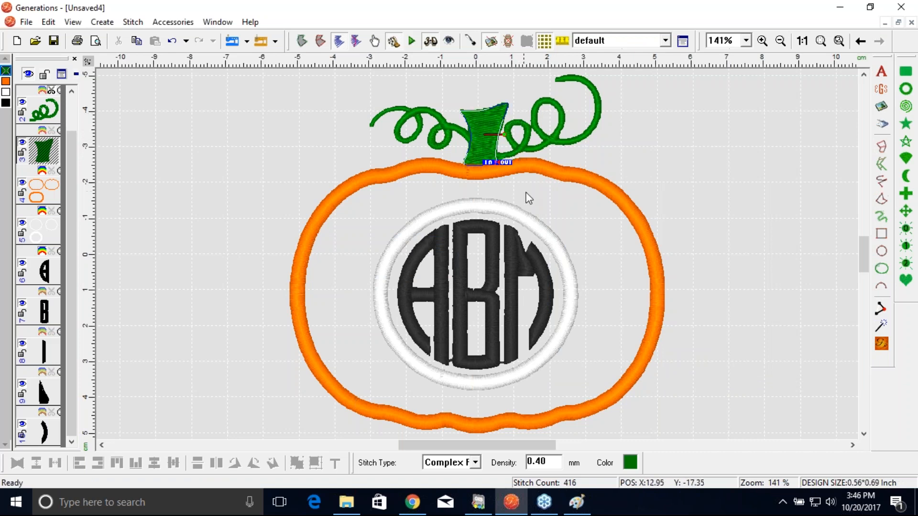
Turn on random stitch length for the stem's Complex Fill in its stitch properties.
left_click(682, 42)
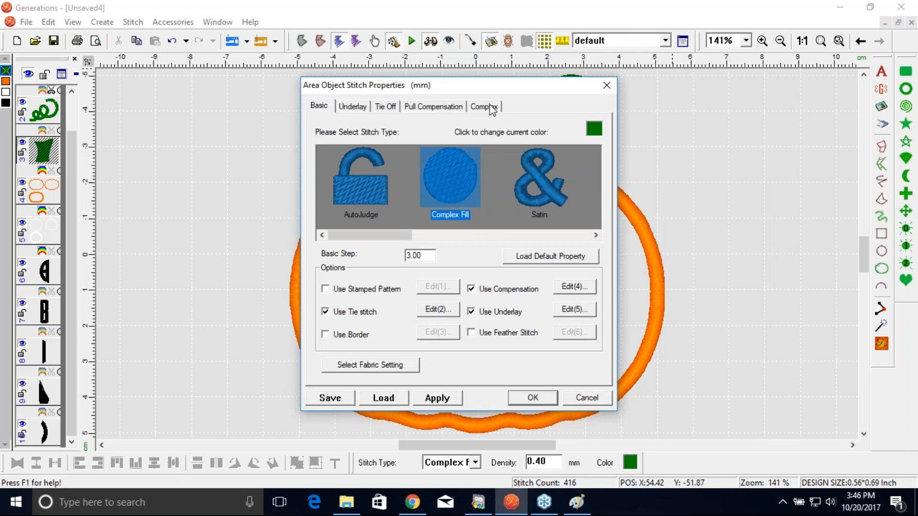
left_click(490, 107)
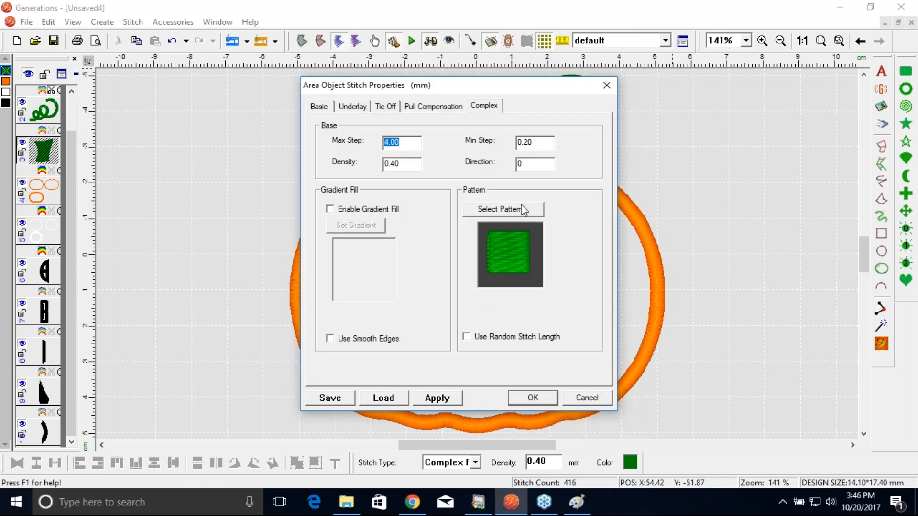
left_click_drag(500, 87, 780, 41)
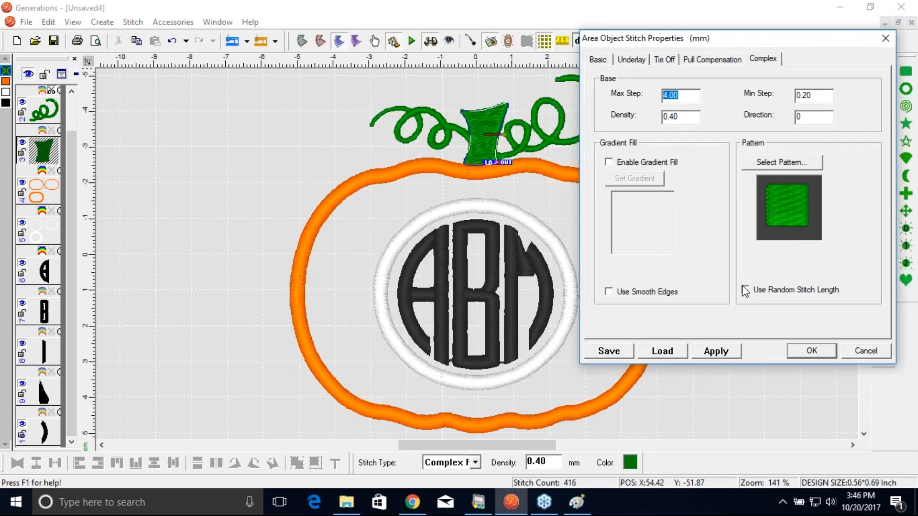
left_click(745, 289)
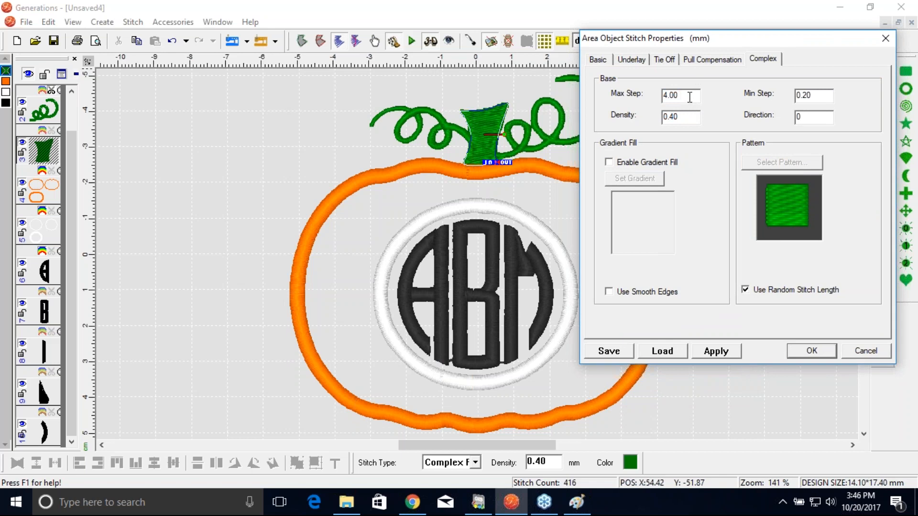
Set the stem fill's maximum step to 6 and minimum step to 2, and apply the properties.
left_click_drag(690, 95, 663, 95)
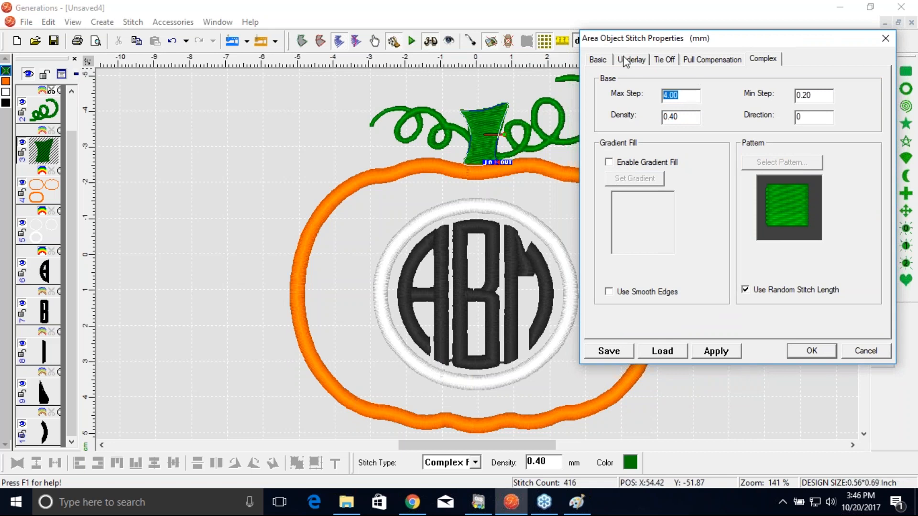
type("6")
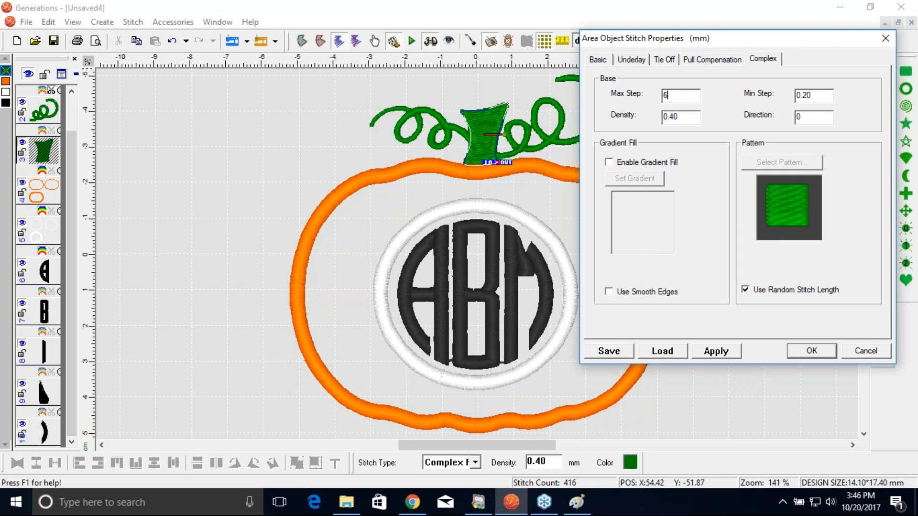
key("Tab")
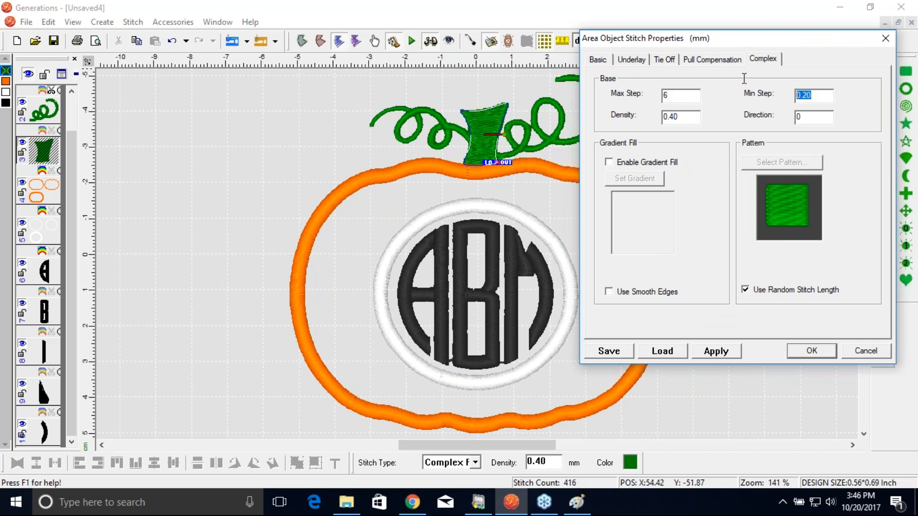
type("2")
left_click(716, 354)
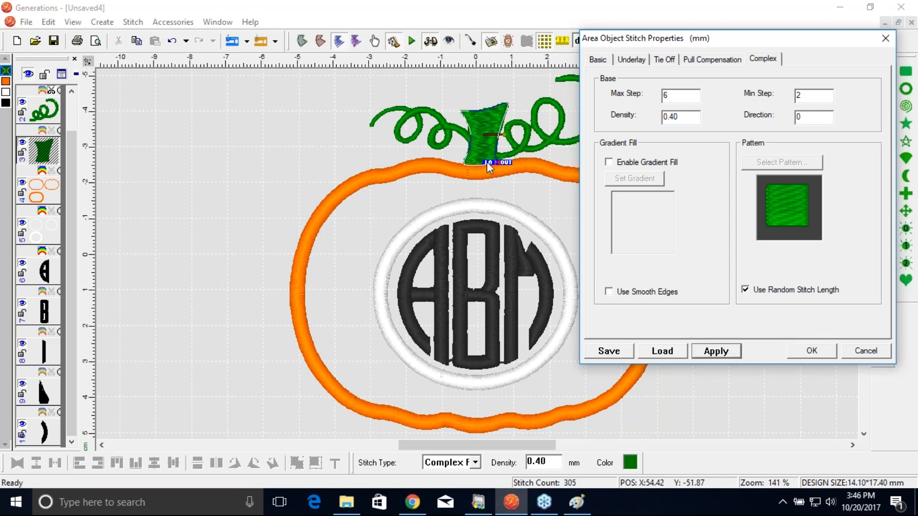
Set the stem fill's maximum step to 5 and minimum step to 1.5, and apply the properties.
left_click_drag(671, 97, 627, 99)
type("5")
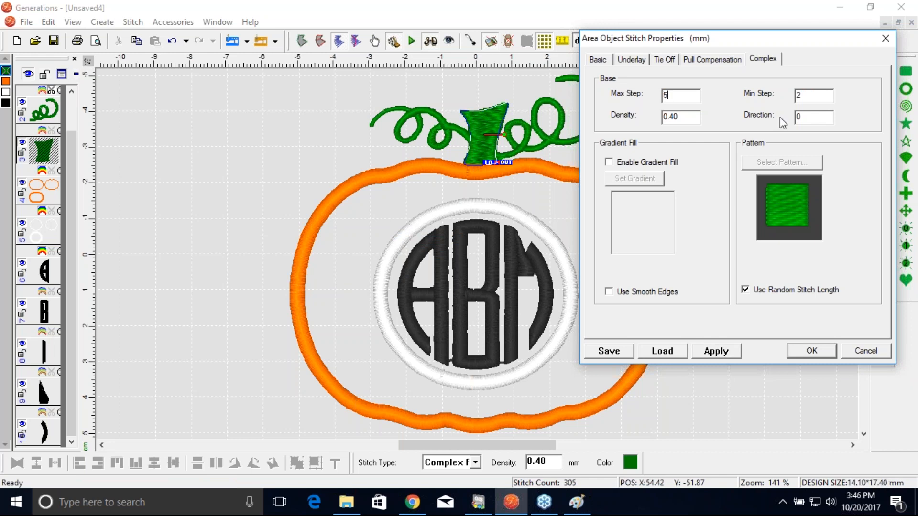
left_click_drag(808, 95, 750, 82)
type("1.5")
left_click(723, 354)
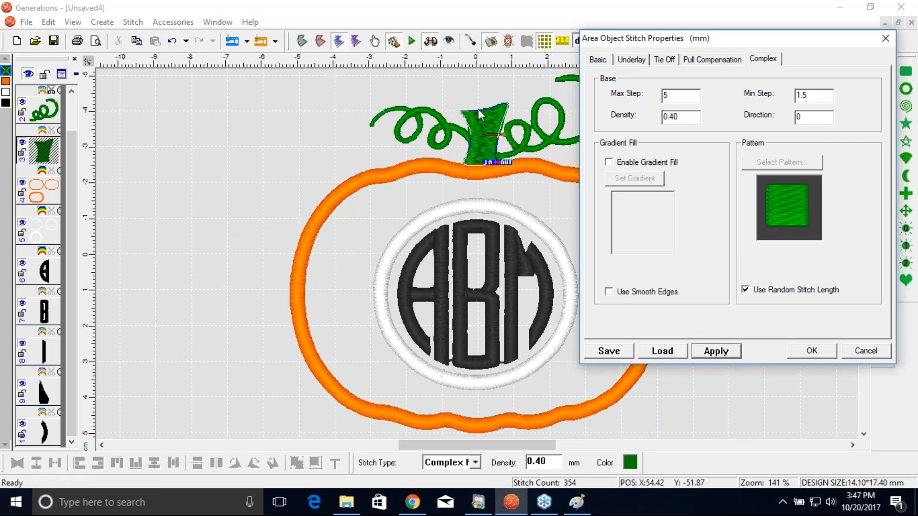
Change the stem's thread colour to a golden brown with hue 34 and saturation 158, apply the properties and deselect the stem.
left_click(597, 59)
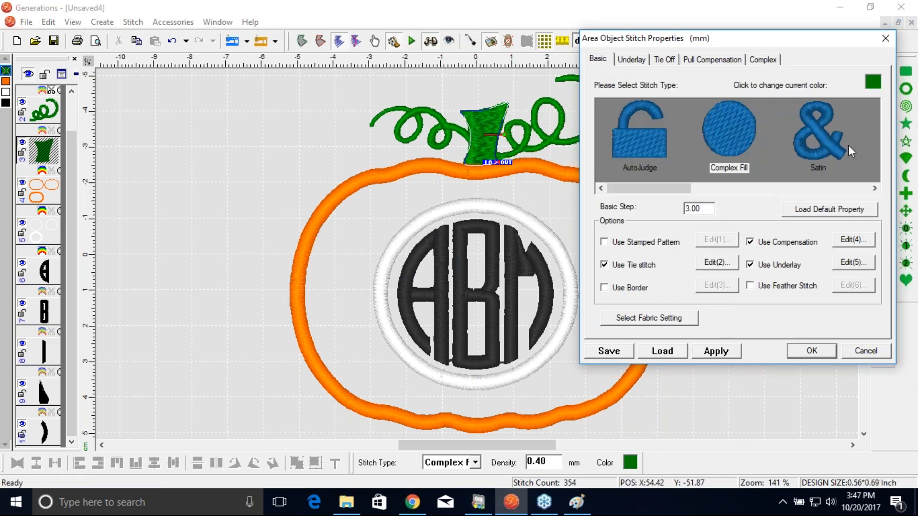
left_click(872, 82)
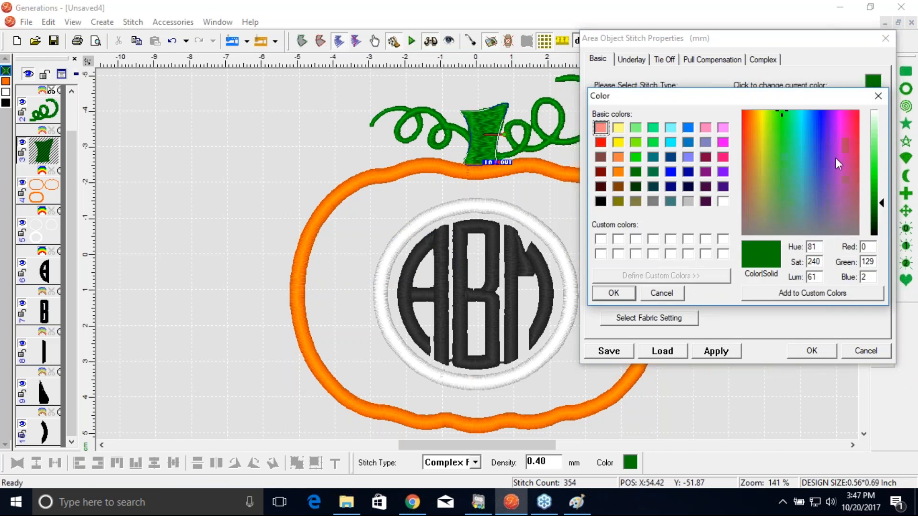
left_click(618, 201)
left_click(759, 148)
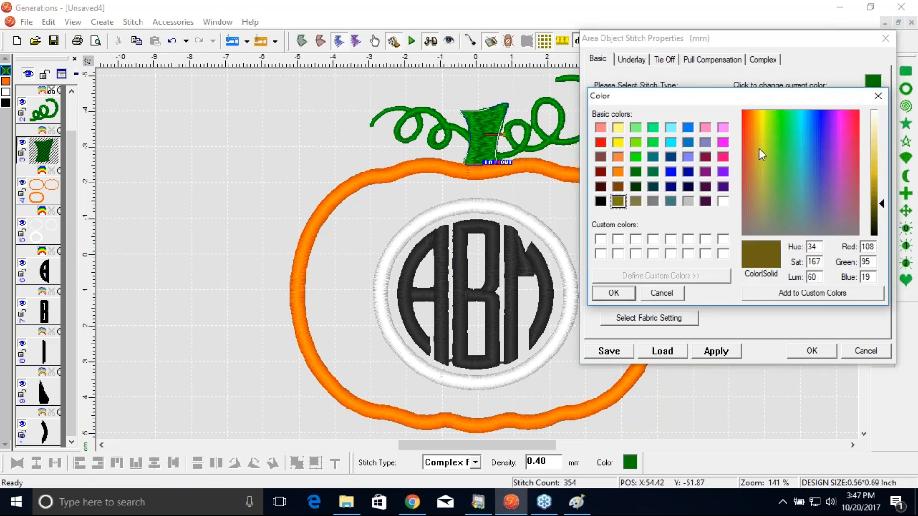
left_click_drag(759, 148, 761, 143)
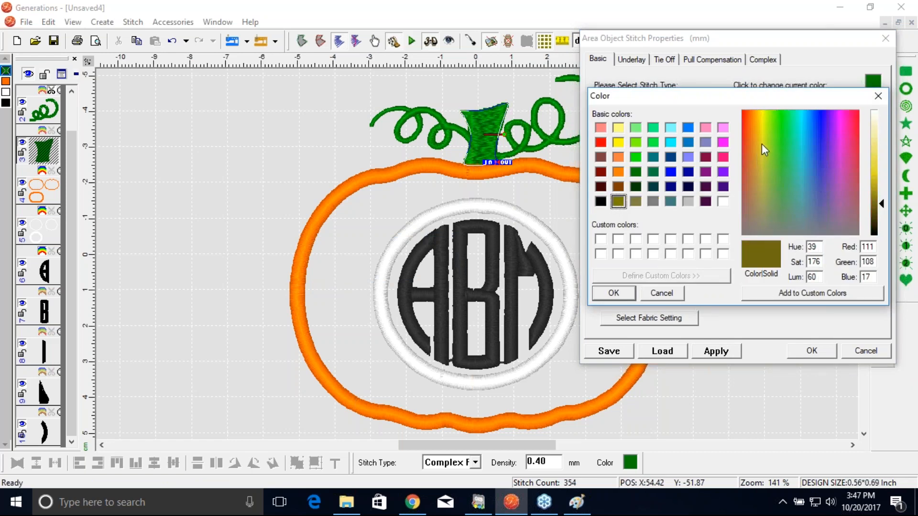
left_click(759, 153)
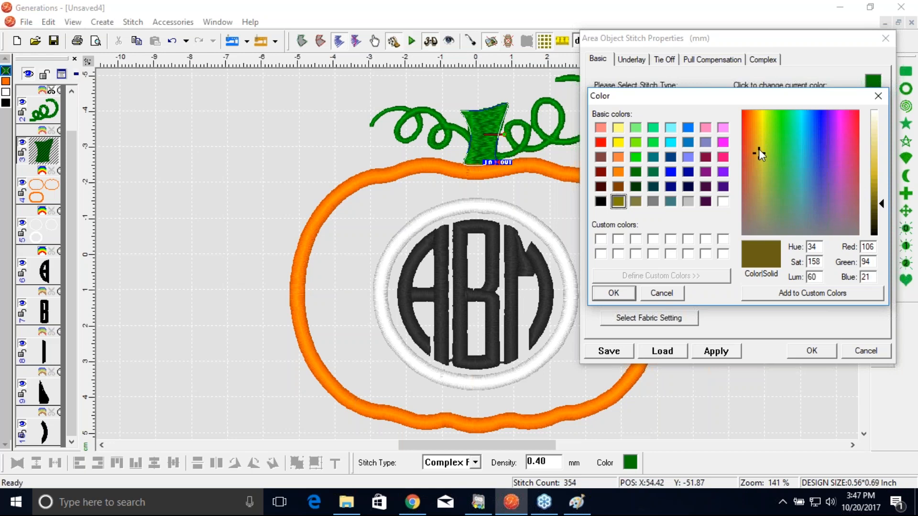
left_click_drag(880, 203, 880, 194)
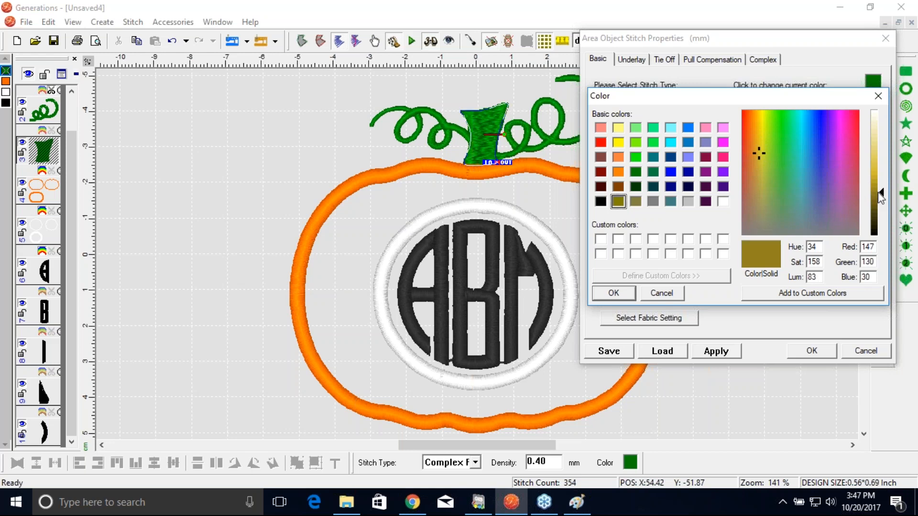
left_click(613, 292)
left_click(712, 352)
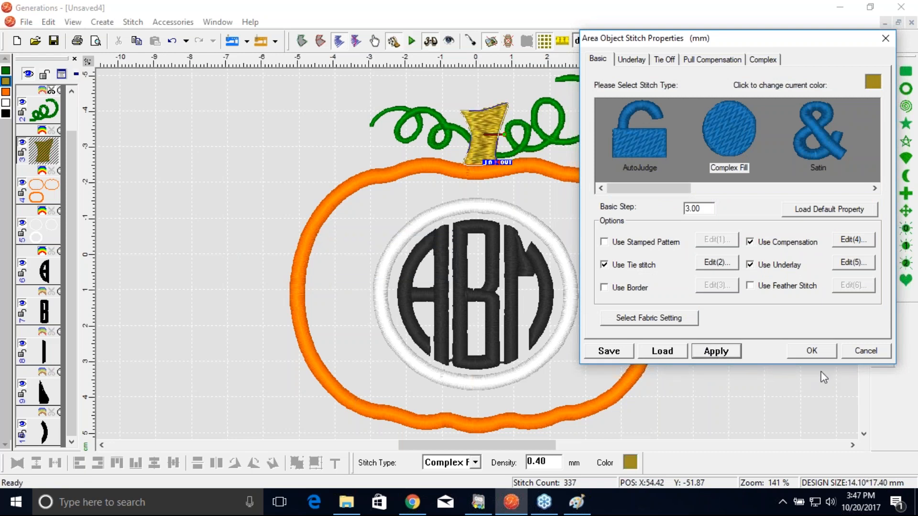
left_click(811, 351)
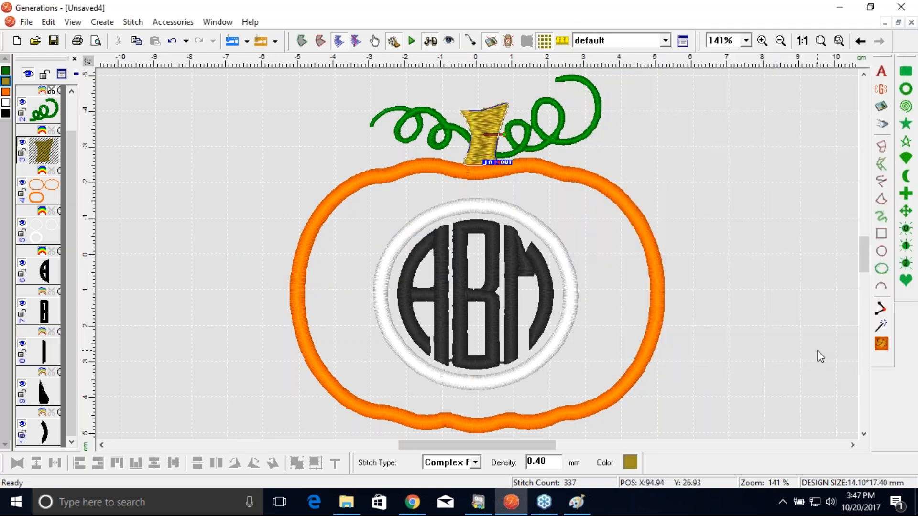
left_click(779, 291)
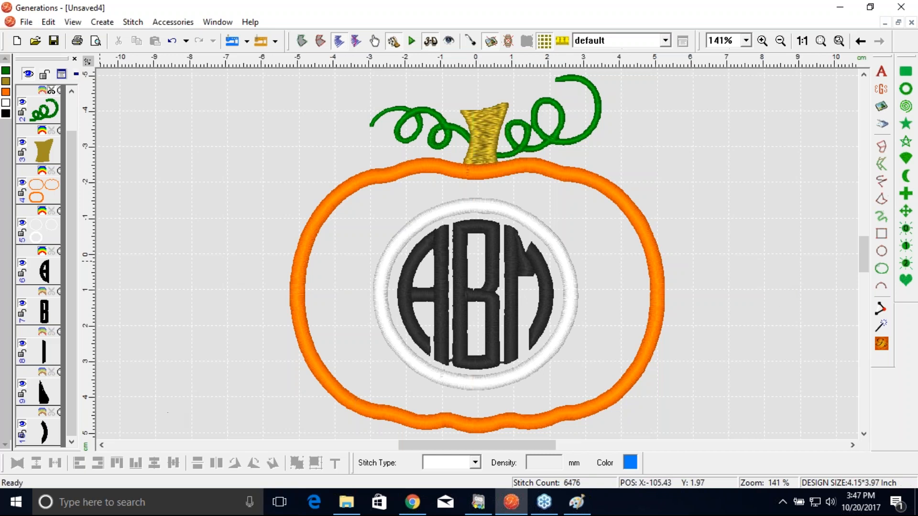
Review the stitch sequence by selecting the left vine, right vine, stem, pumpkin applique and white circle applique in turn, then deselect.
left_click_drag(73, 245, 67, 151)
left_click(42, 113)
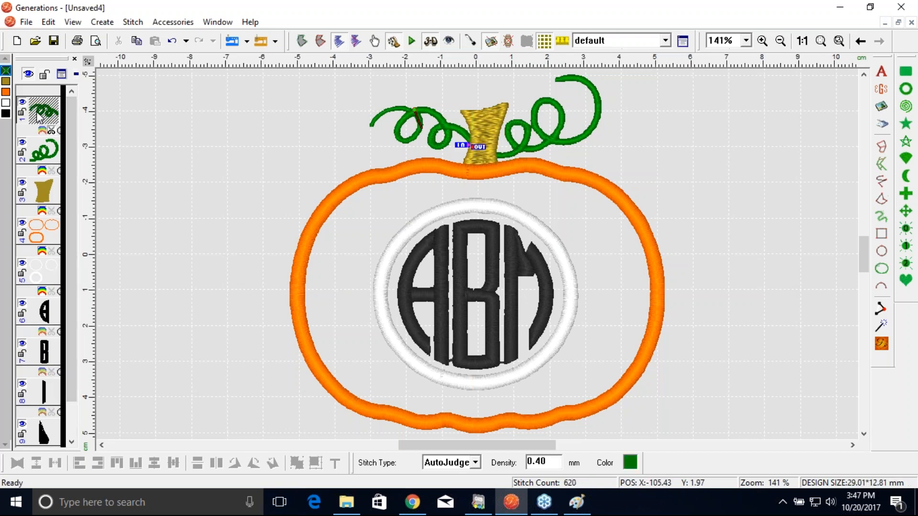
left_click(49, 152)
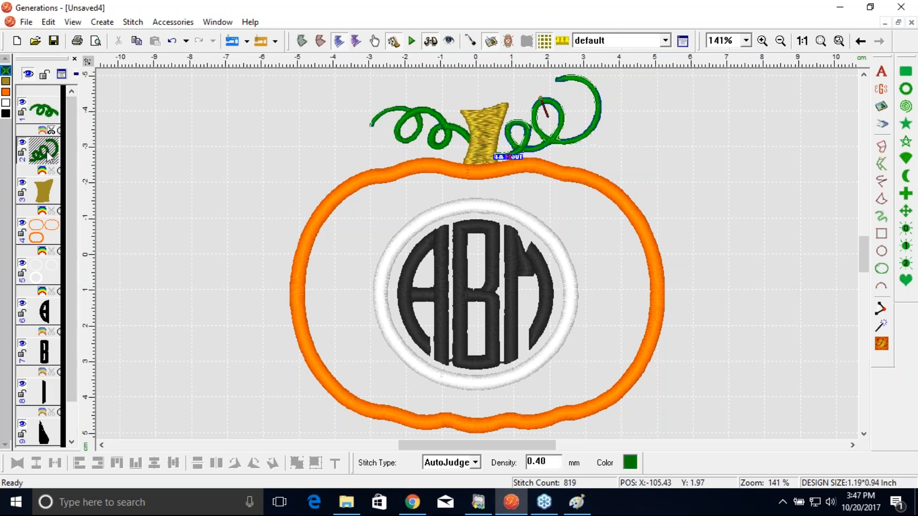
left_click(52, 193)
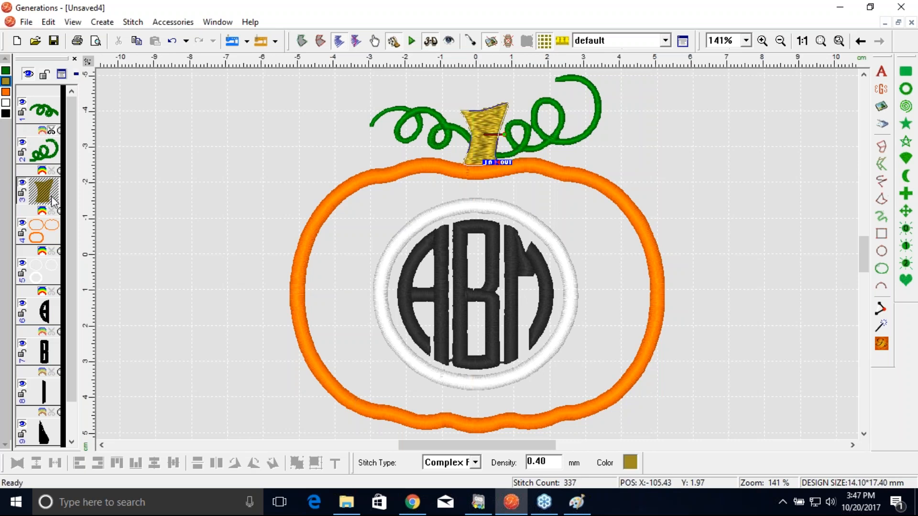
left_click(36, 238)
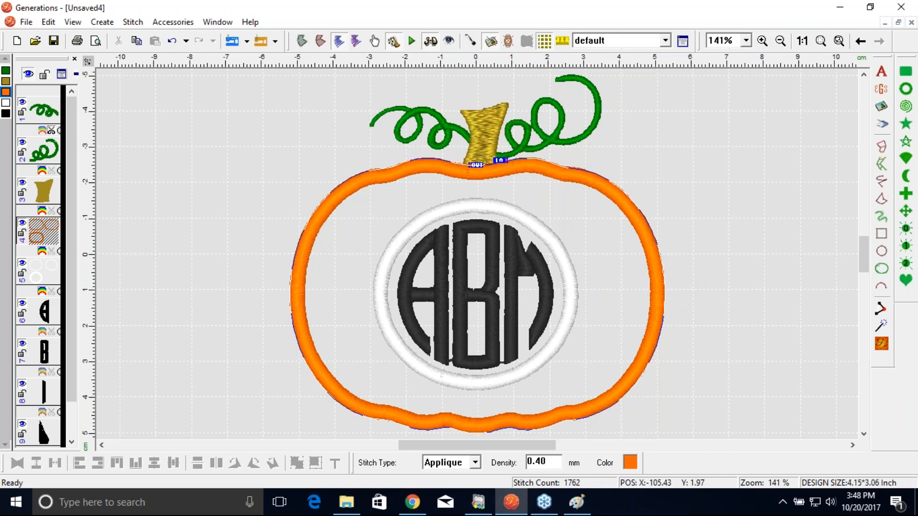
left_click(44, 273)
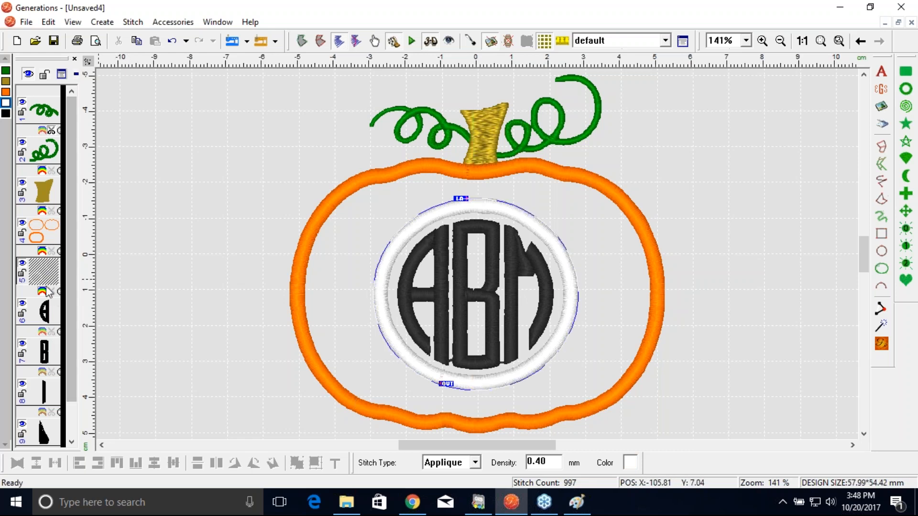
scroll(67, 330, "down", 1)
left_click(140, 340)
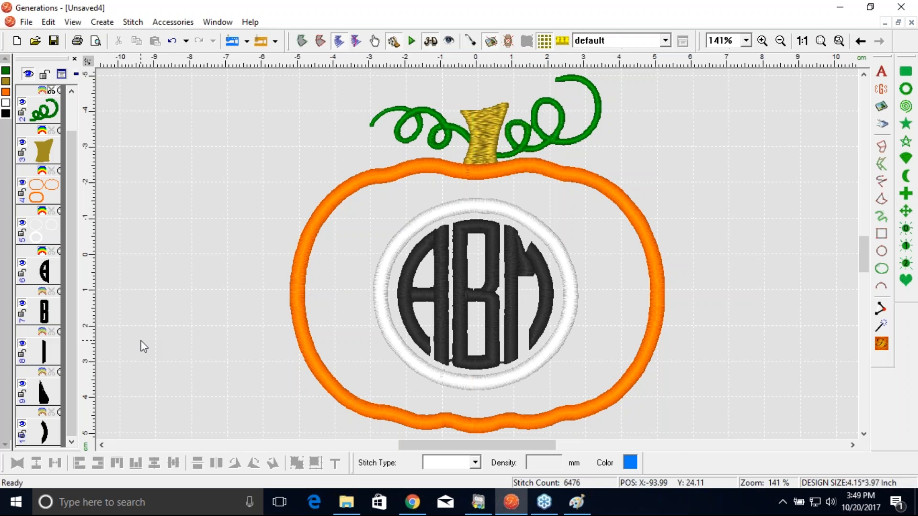
Remove the thread trim between the left and right vines and regenerate the stitches of the whole design.
left_click(903, 47)
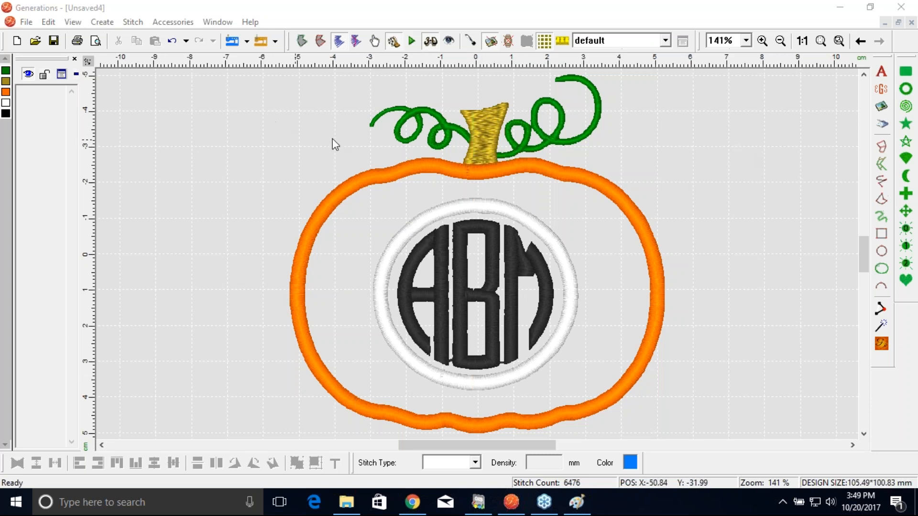
left_click(181, 136)
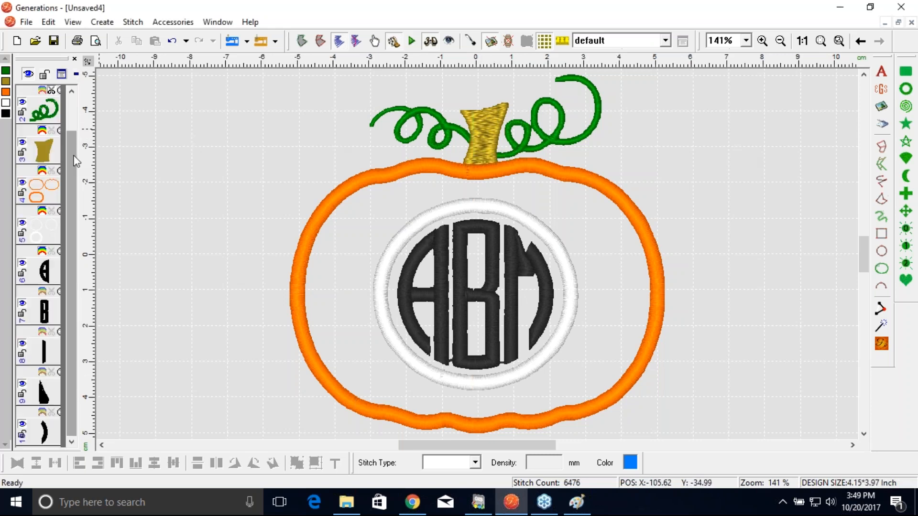
scroll(71, 154, "up", 1)
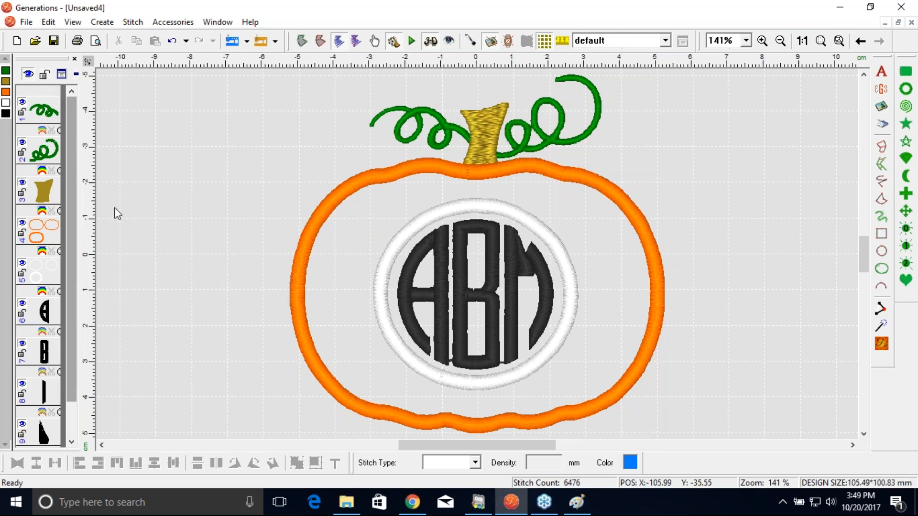
left_click(881, 343)
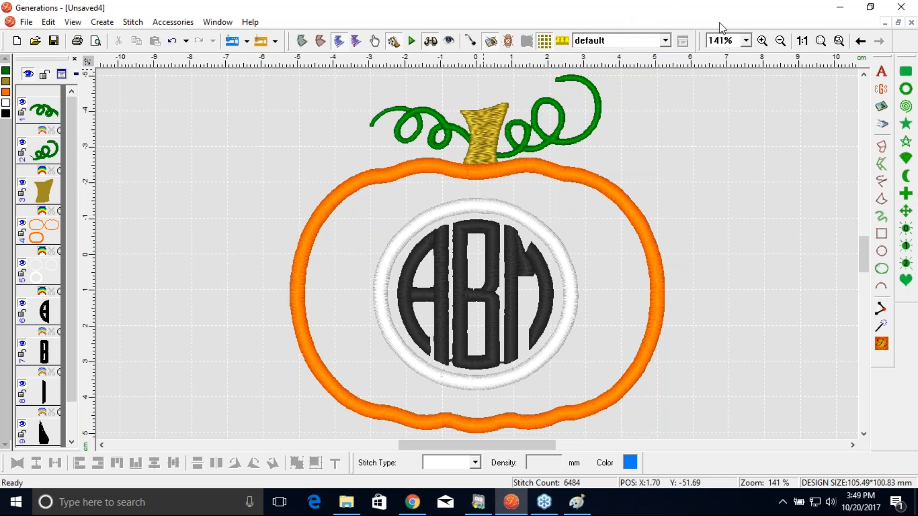
Examine the stem and vine stitches up close without the 3D rendering, including the connecting thread between the two vines.
left_click(763, 40)
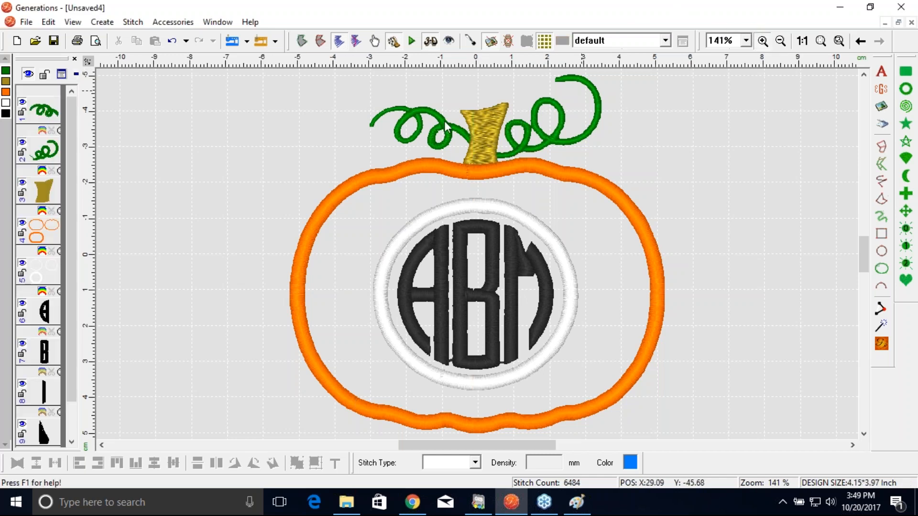
left_click_drag(415, 85, 519, 157)
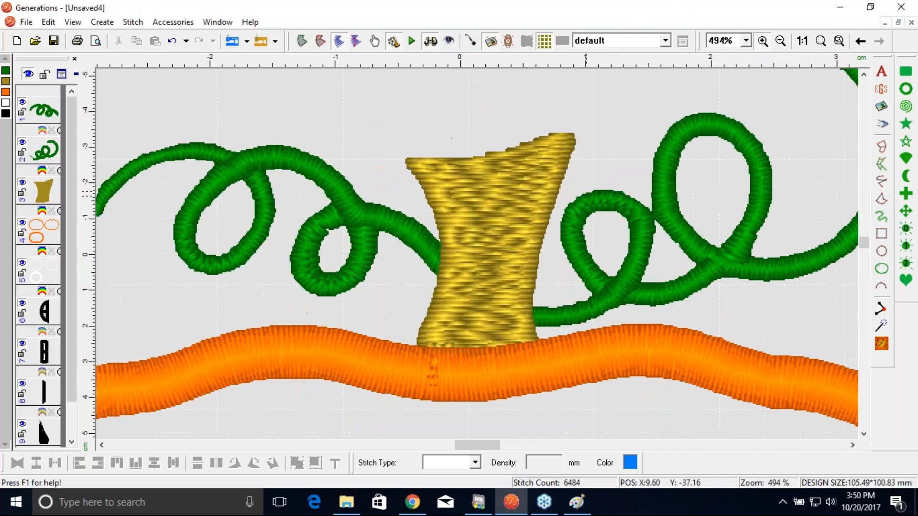
left_click(429, 43)
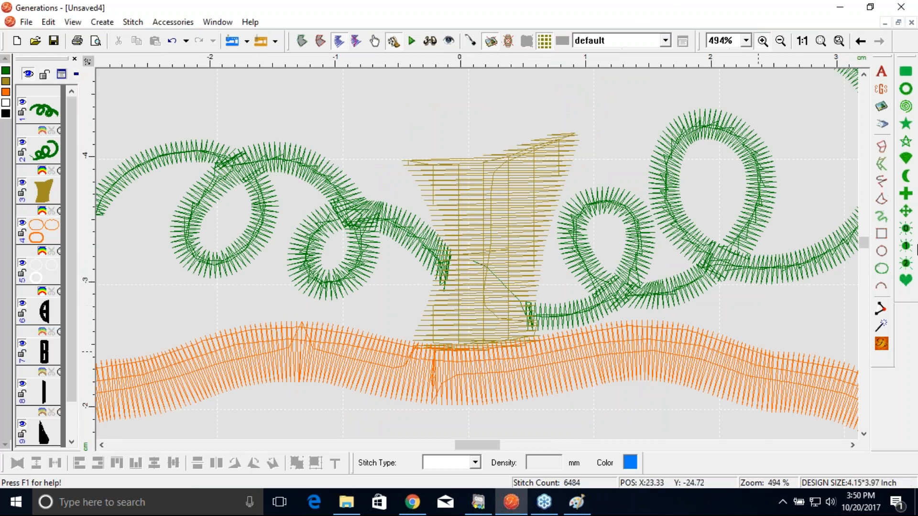
Open the default stitch settings and select the Applique stitch type.
left_click(907, 177)
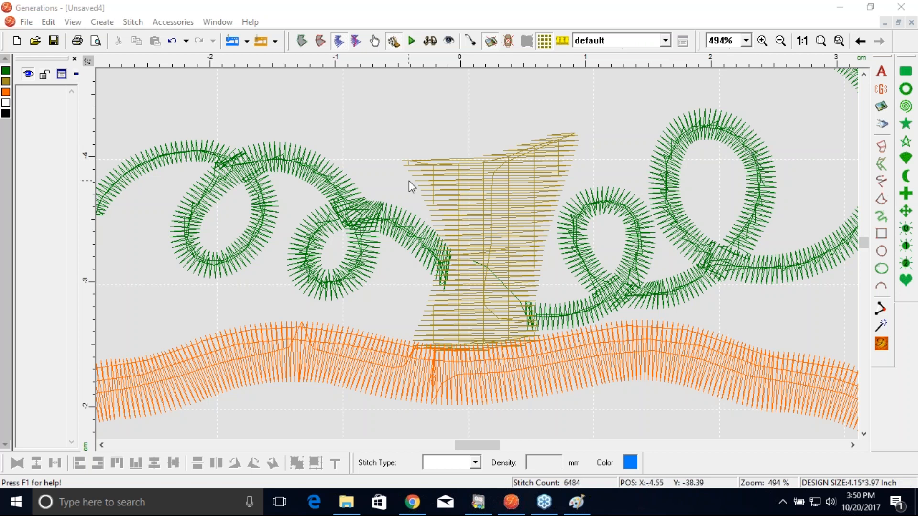
left_click(133, 21)
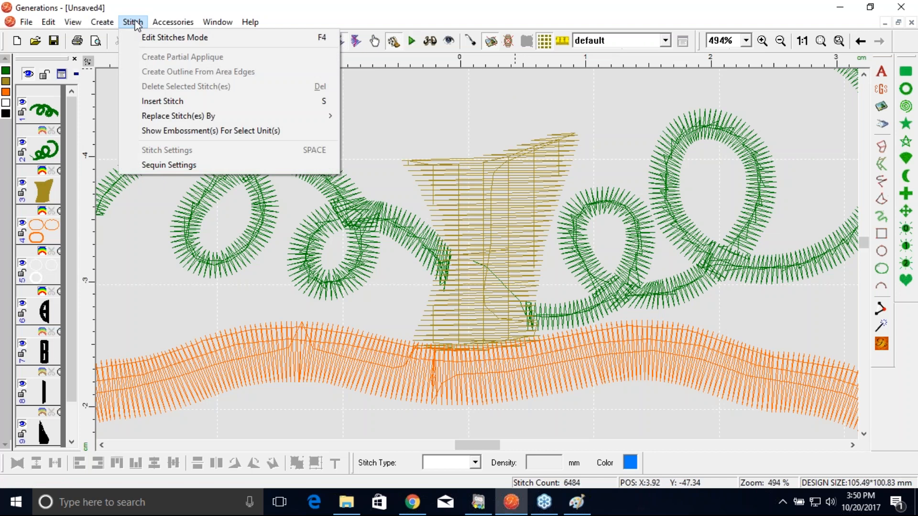
mouse_move(160, 22)
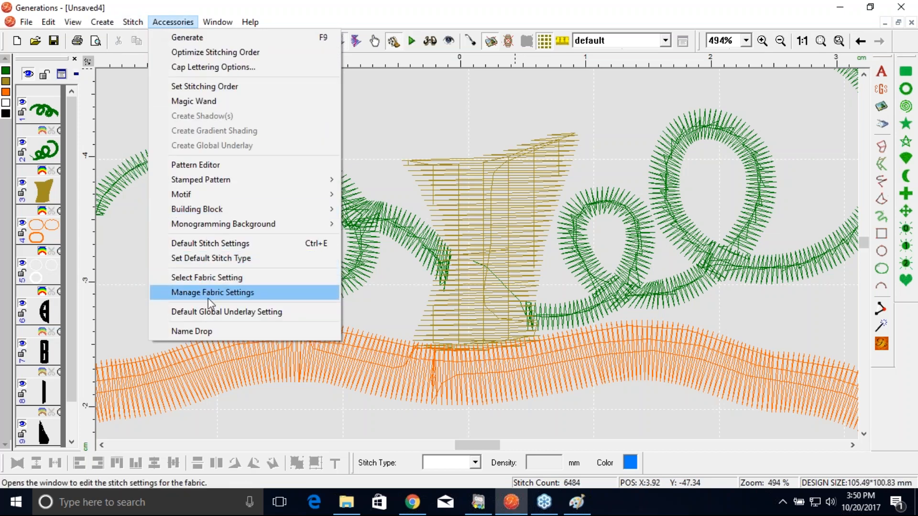
left_click(236, 293)
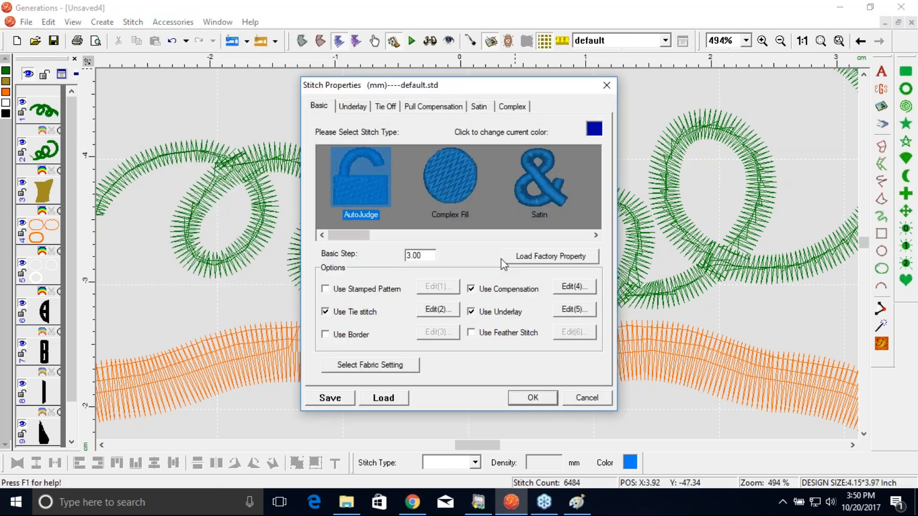
left_click(596, 235)
left_click(596, 234)
left_click(500, 181)
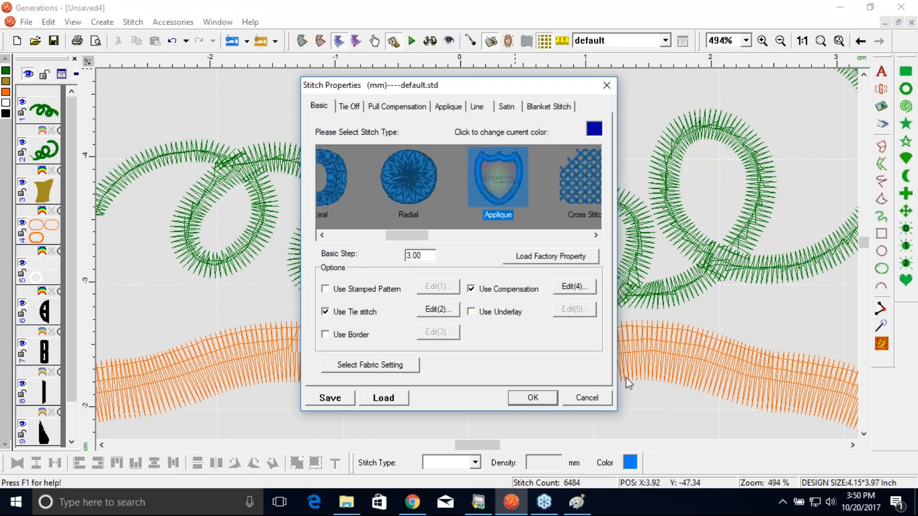
Load a saved stitch properties file into the default stitch settings.
left_click(388, 399)
scroll(389, 241, "down", 5)
scroll(397, 236, "up", 3)
scroll(394, 235, "down", 2)
left_click(393, 231)
left_click(565, 300)
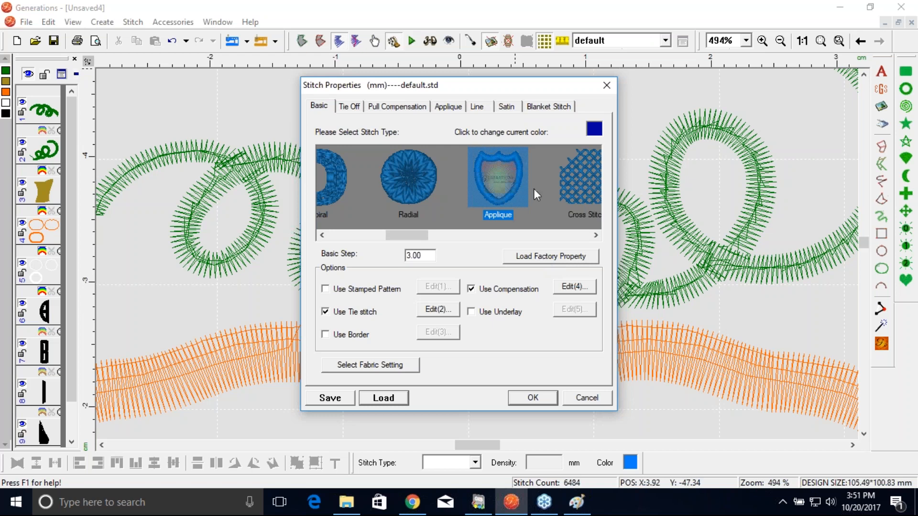
Try restoring the factory properties for the Applique stitch type, confirm the overwrite, and leave the settings without accepting them.
left_click(549, 261)
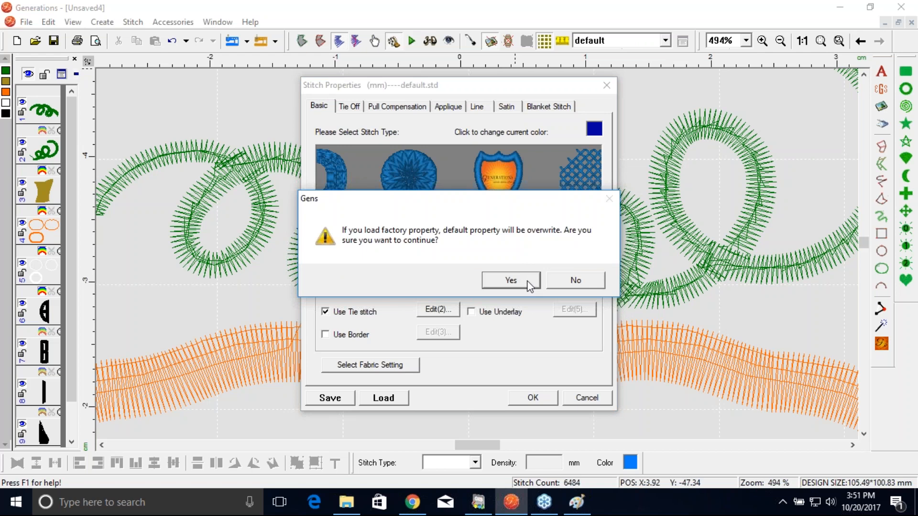
left_click(529, 285)
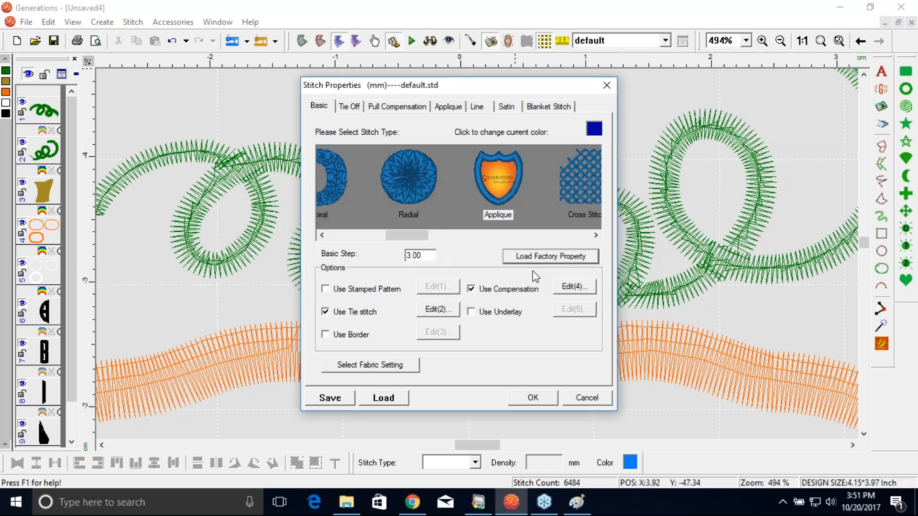
left_click(586, 399)
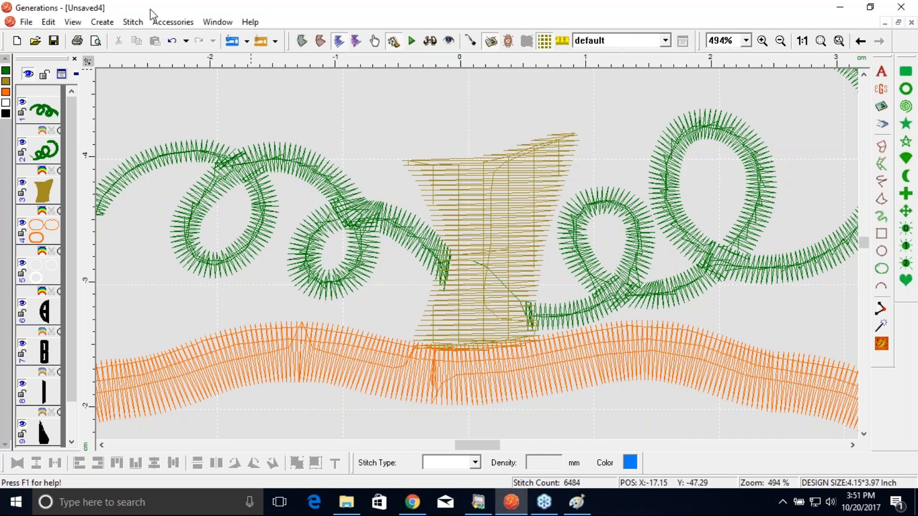
Reopen the default stitch settings and restore the factory properties for the Applique stitch type, confirming the overwrite.
left_click(173, 22)
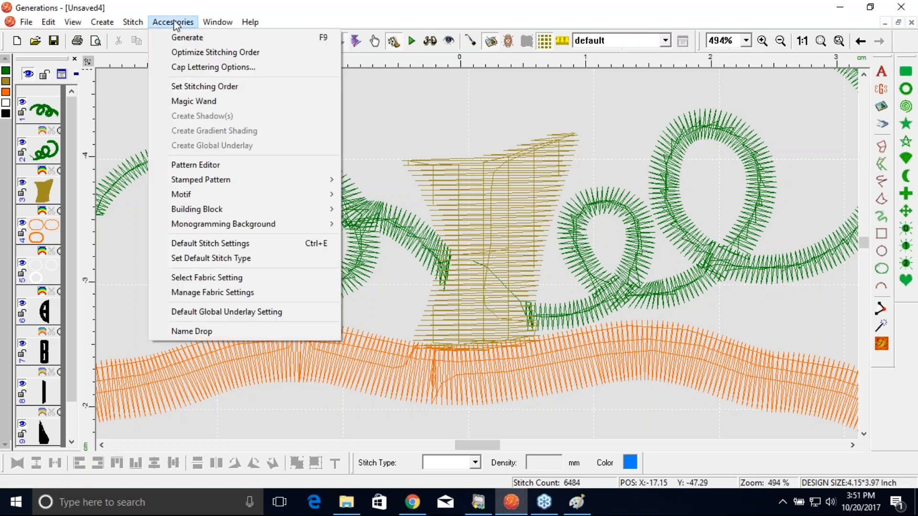
left_click(201, 245)
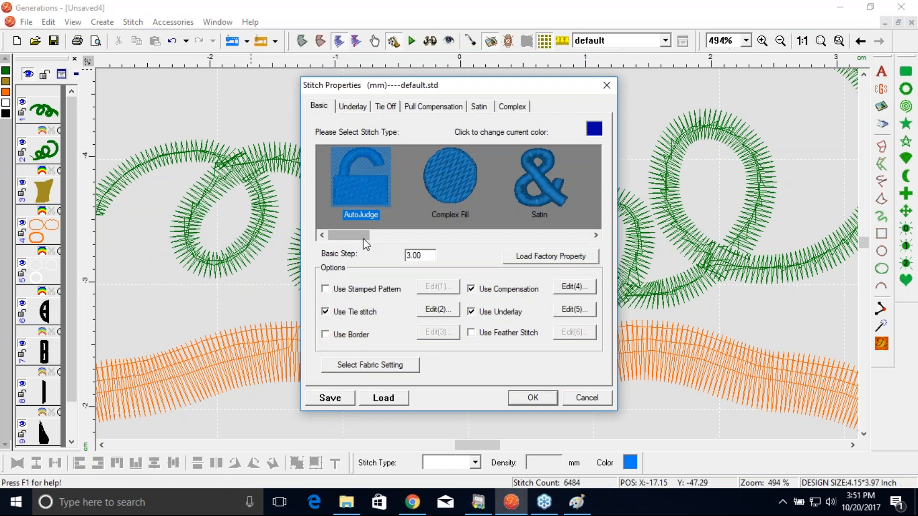
left_click_drag(360, 236, 445, 240)
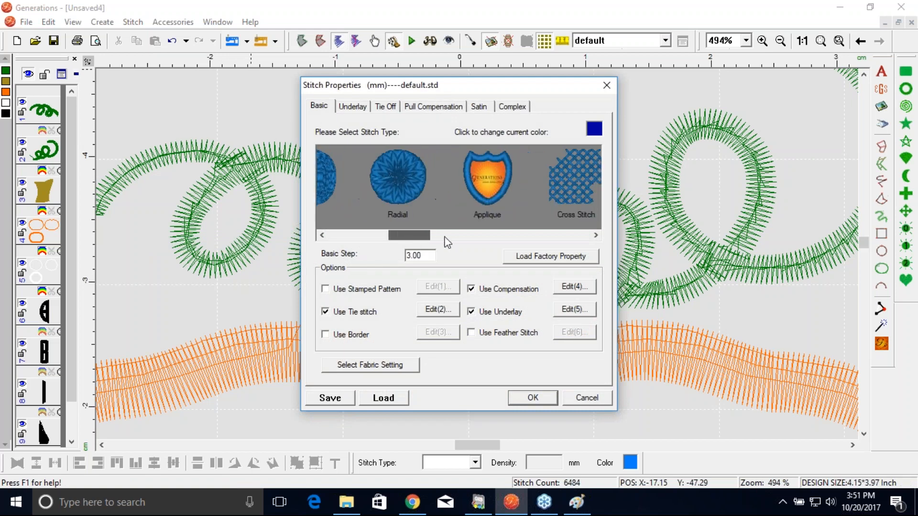
left_click(495, 180)
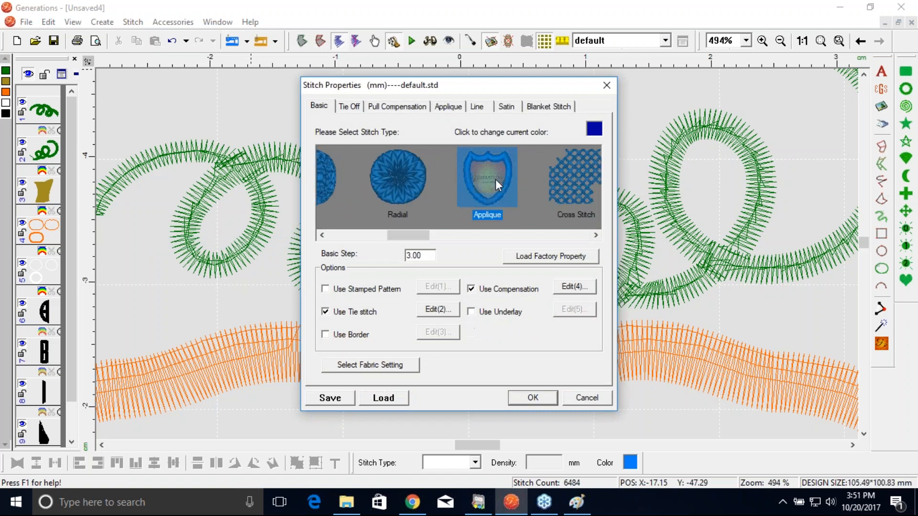
left_click(545, 259)
left_click(514, 282)
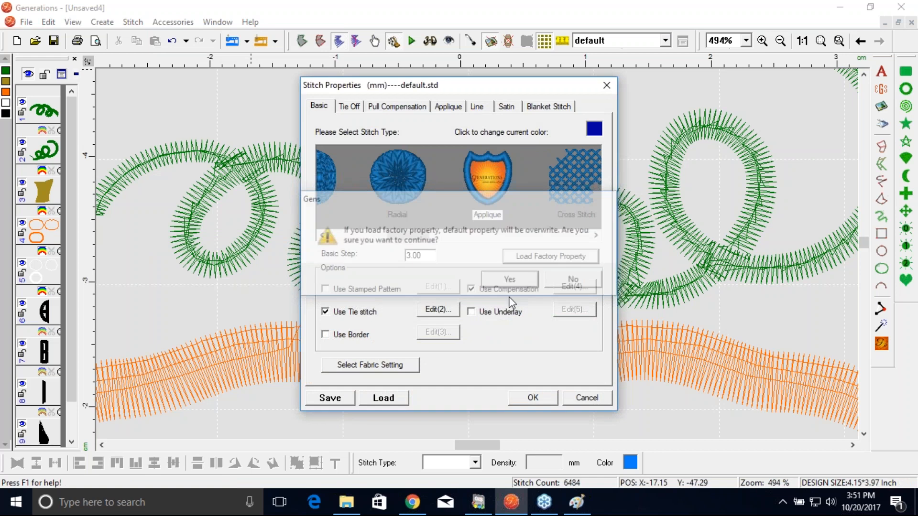
Save the stitch properties as default.std, replacing the existing file, and accept the default stitch settings.
left_click(330, 399)
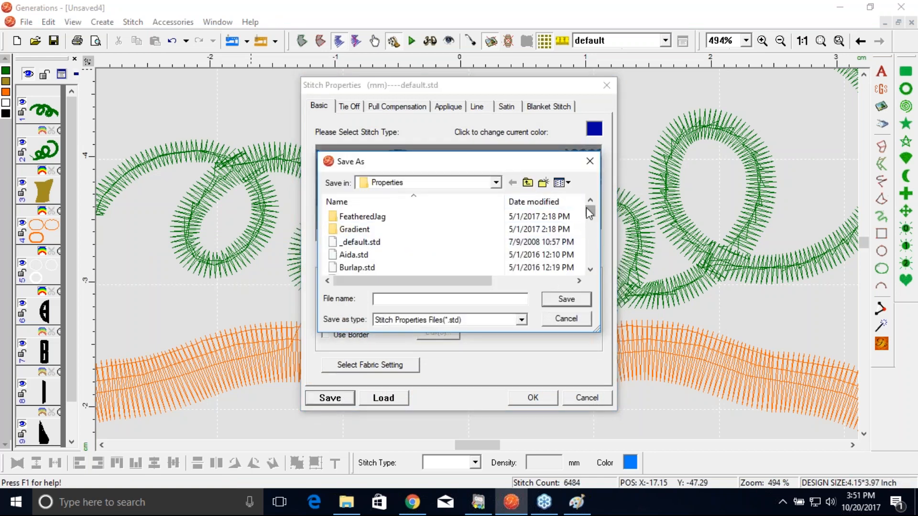
scroll(574, 215, "down", 1)
left_click_drag(592, 213, 591, 227)
left_click(372, 230)
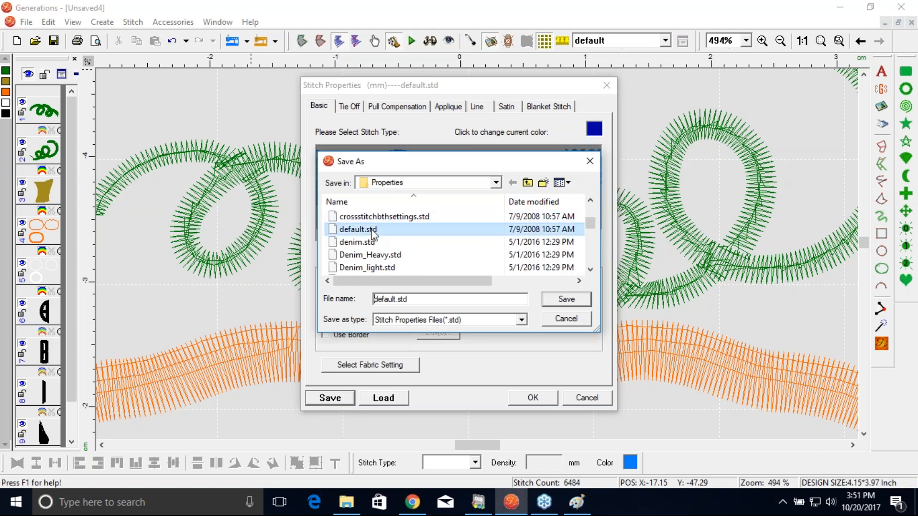
left_click(566, 300)
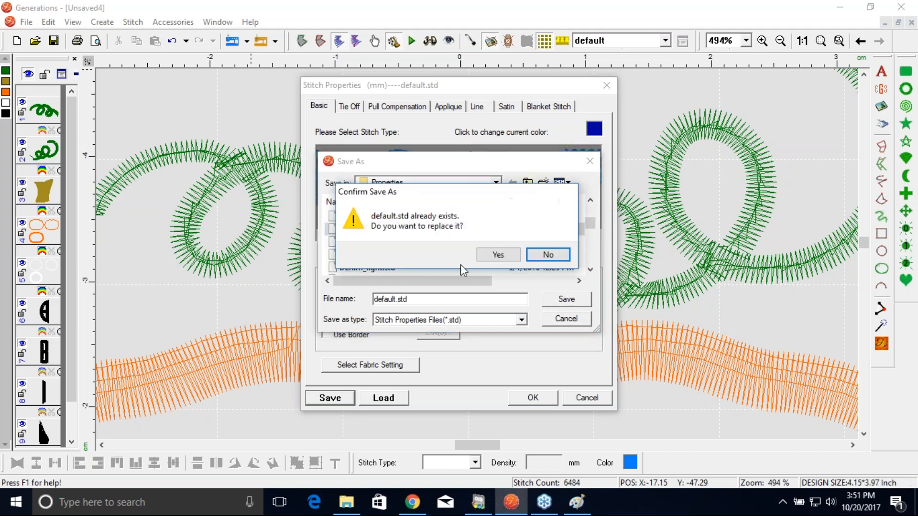
left_click(493, 257)
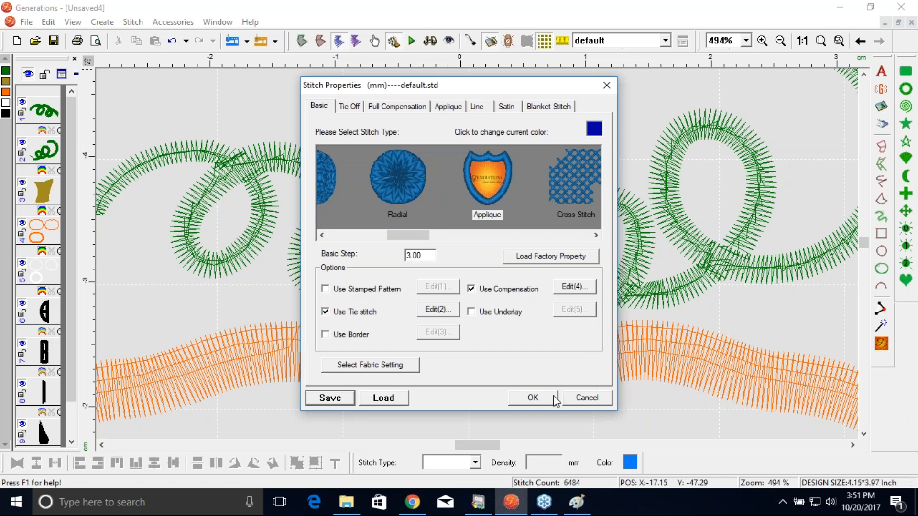
left_click(549, 399)
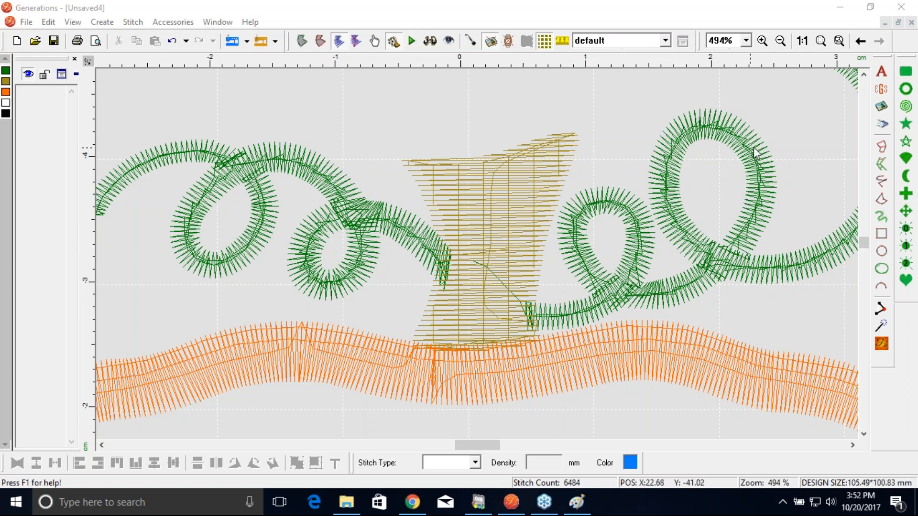
Switch to the Unsaved3 design and change the white circle's stitch type to Applique.
left_click(217, 22)
left_click(233, 74)
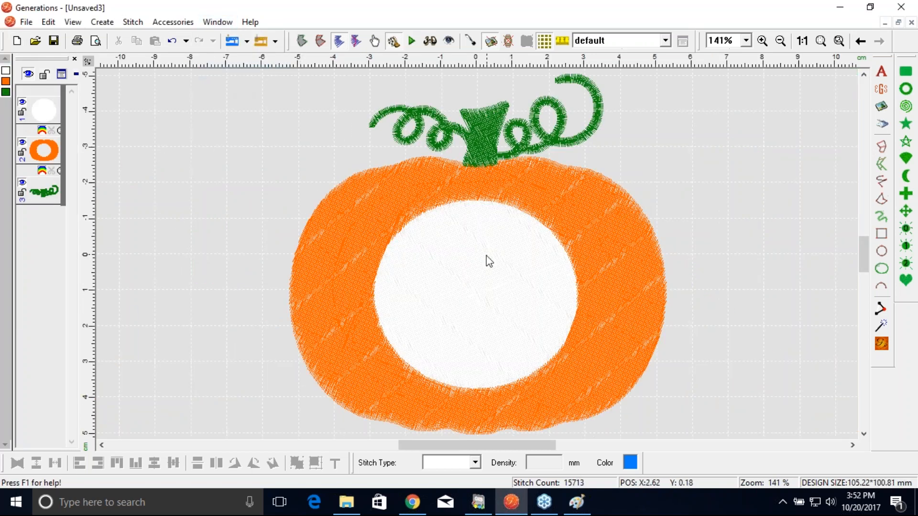
left_click(497, 265)
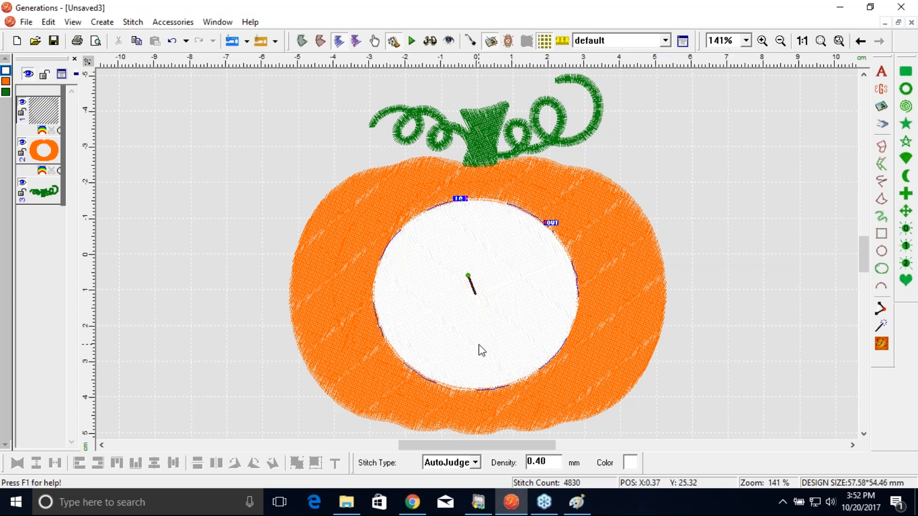
left_click(475, 464)
left_click(455, 416)
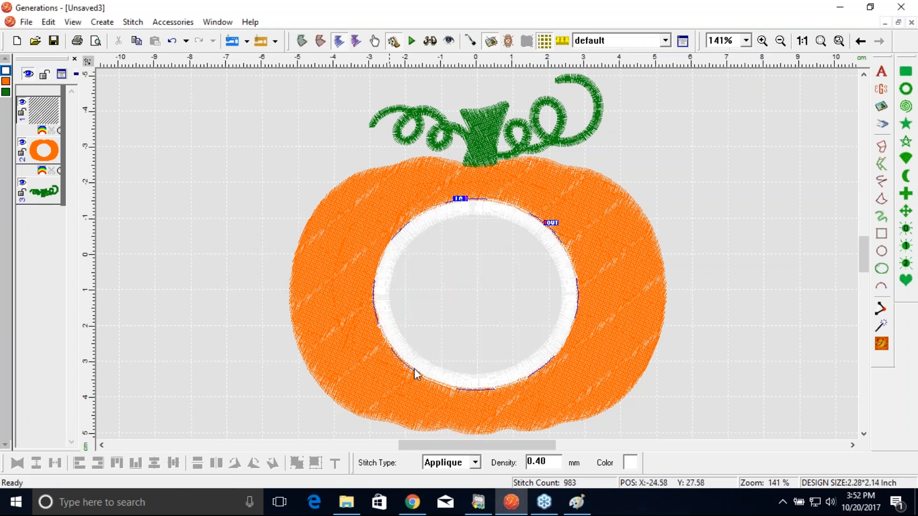
Select the orange pumpkin, show the design as outlines and remove the circular hole from the pumpkin shape.
left_click(595, 217)
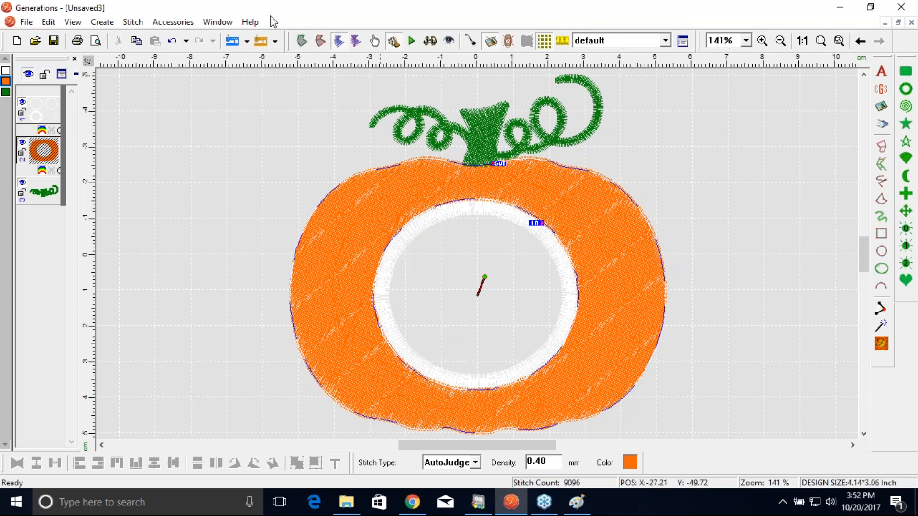
left_click(73, 22)
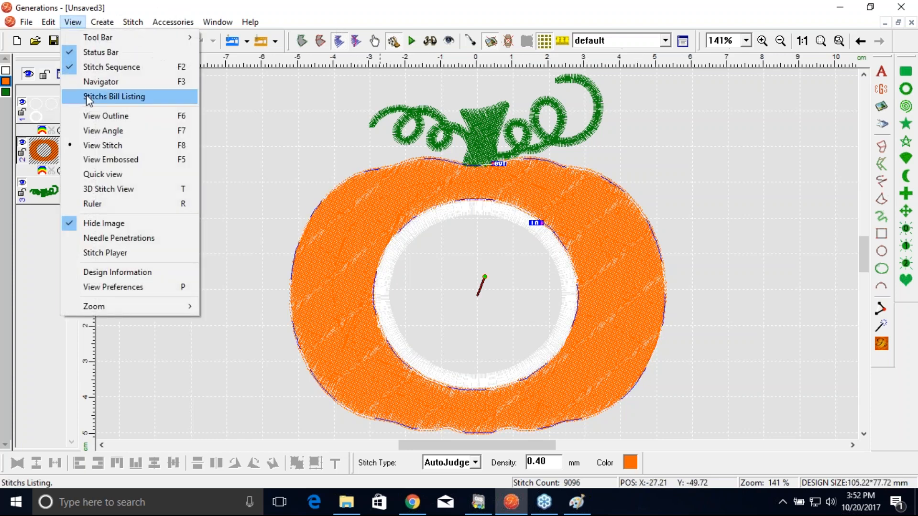
left_click(93, 121)
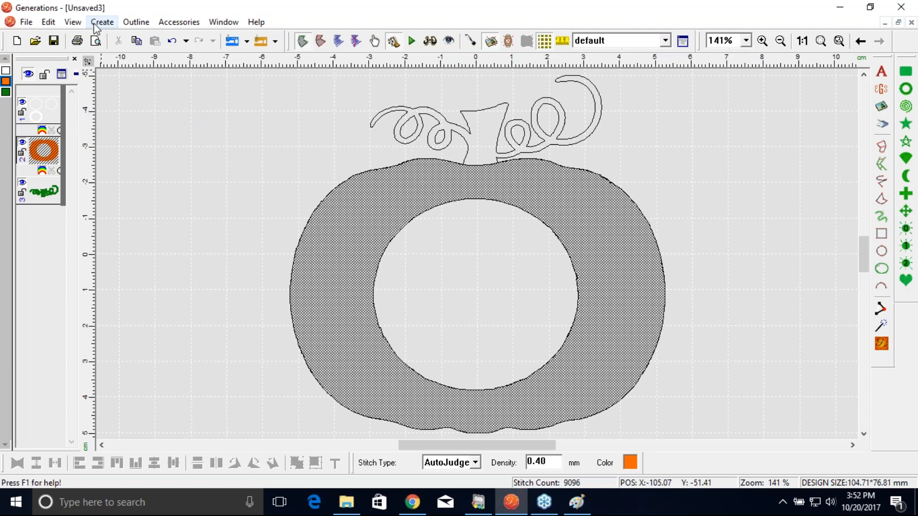
left_click(148, 26)
mouse_move(182, 171)
left_click(363, 185)
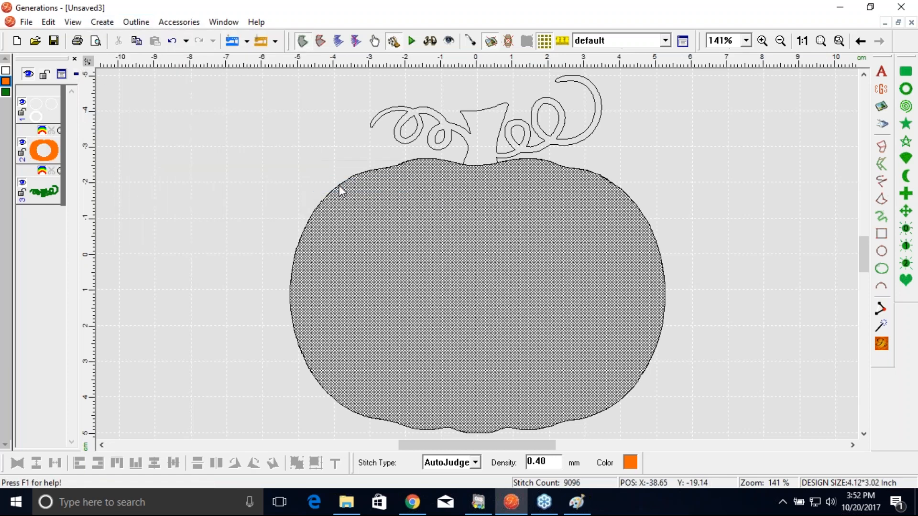
Change the pumpkin's stitch type to Applique, generate its stitches and deselect it.
left_click(475, 462)
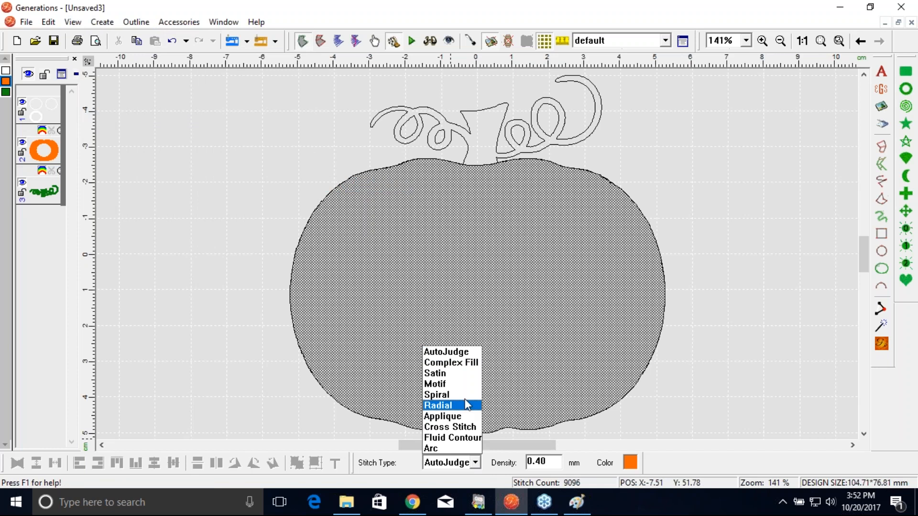
left_click(459, 415)
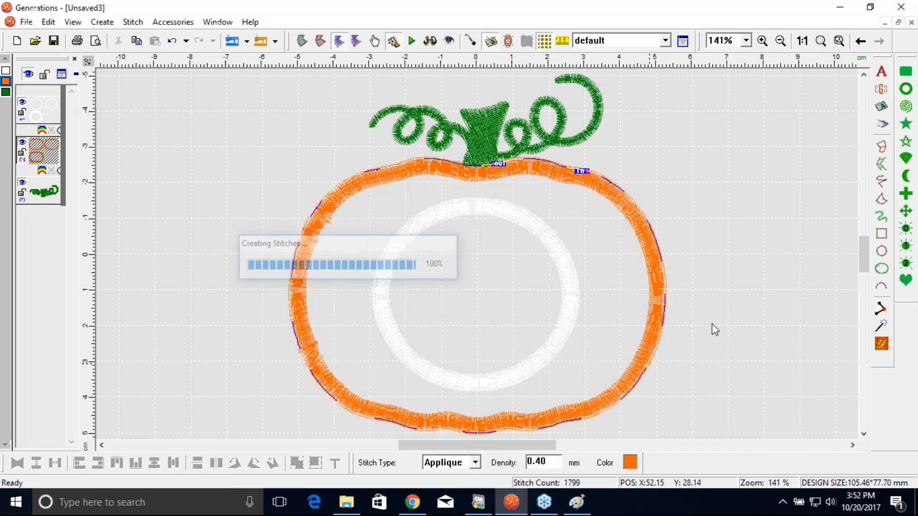
left_click(738, 273)
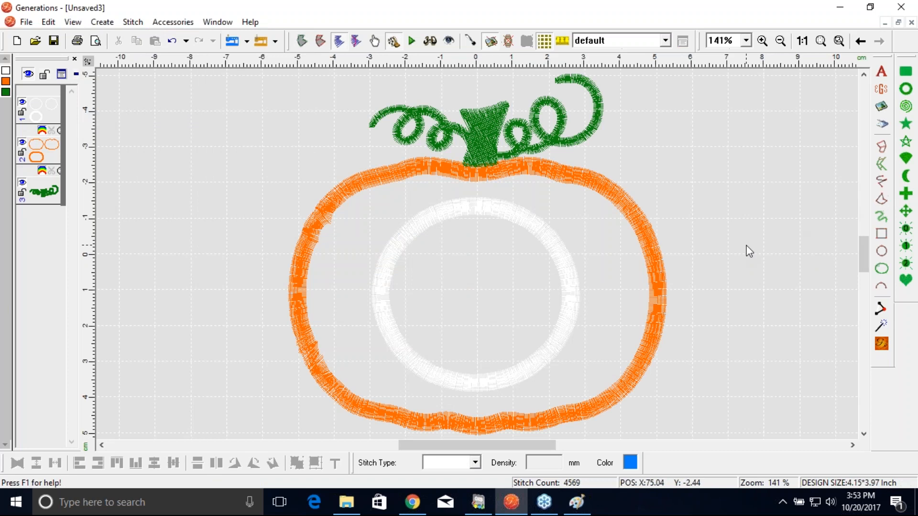
left_click(909, 177)
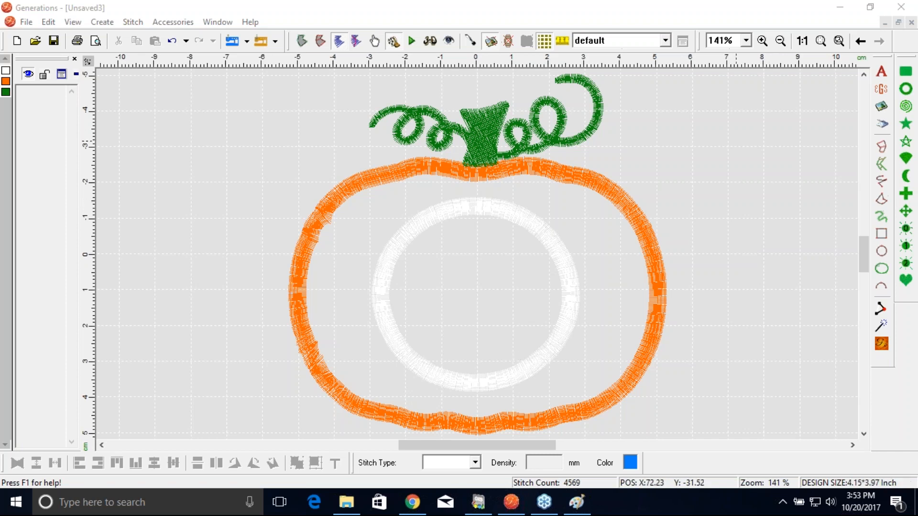
Switch to the Unsaved4 design, fit the whole design in view and open the orange pumpkin's applique stitch properties.
left_click(252, 23)
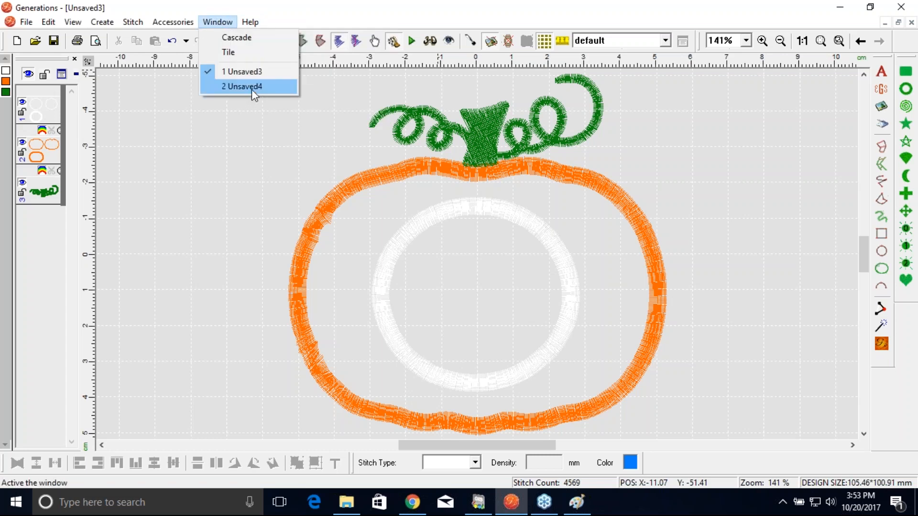
left_click(251, 87)
left_click(562, 412)
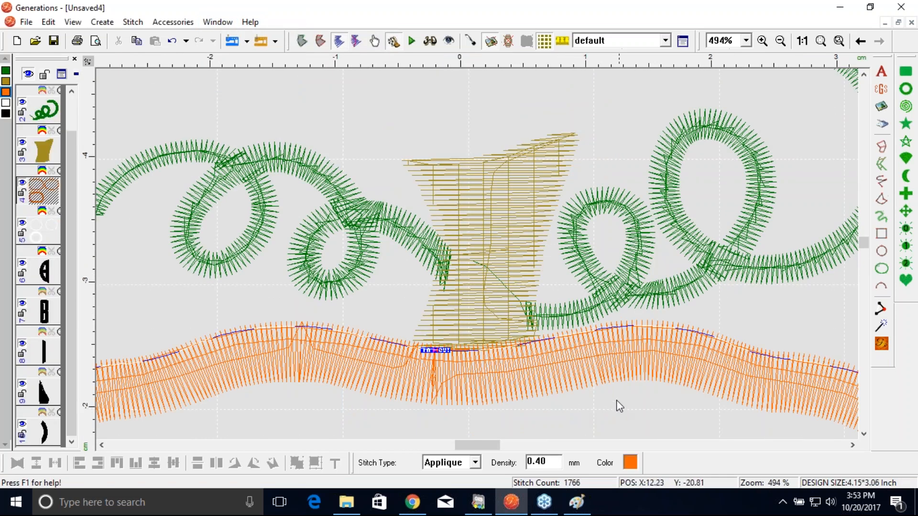
left_click(822, 41)
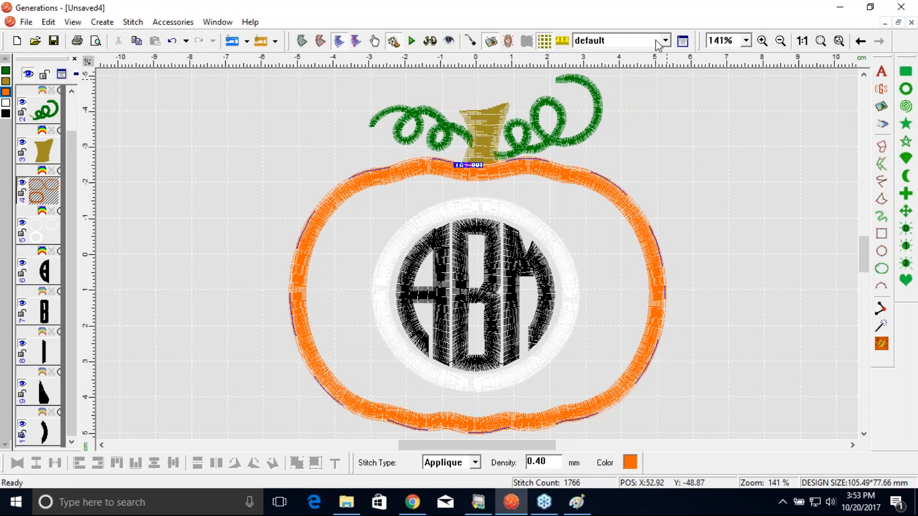
left_click(683, 42)
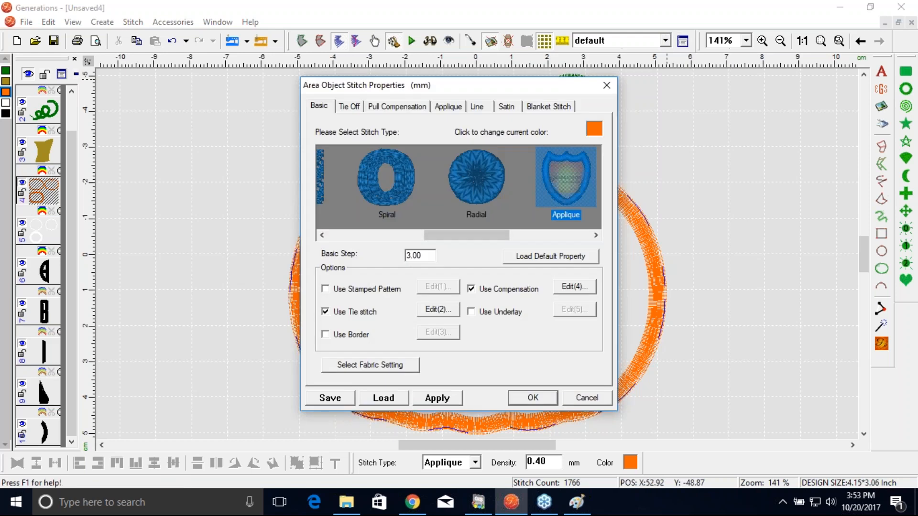
left_click(445, 107)
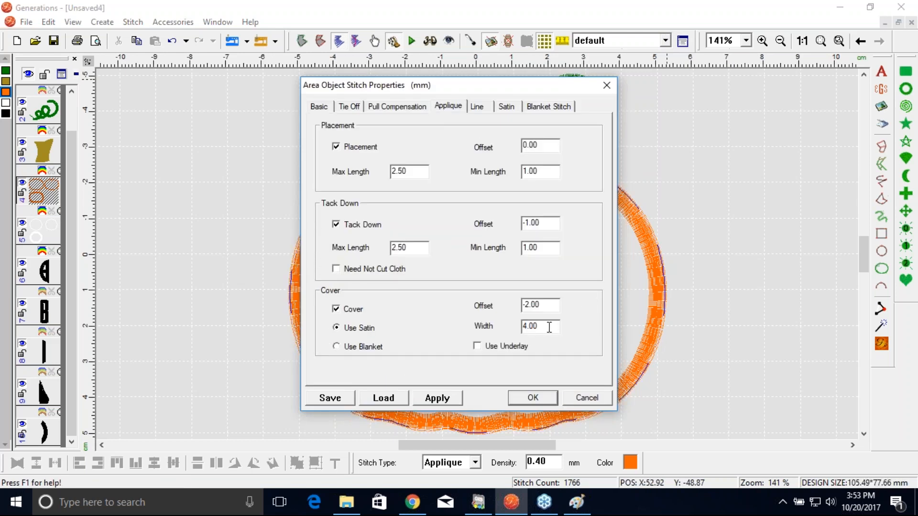
Set the pumpkin applique's cover offset to -1 mm and apply it to the stitches.
left_click_drag(550, 327, 502, 326)
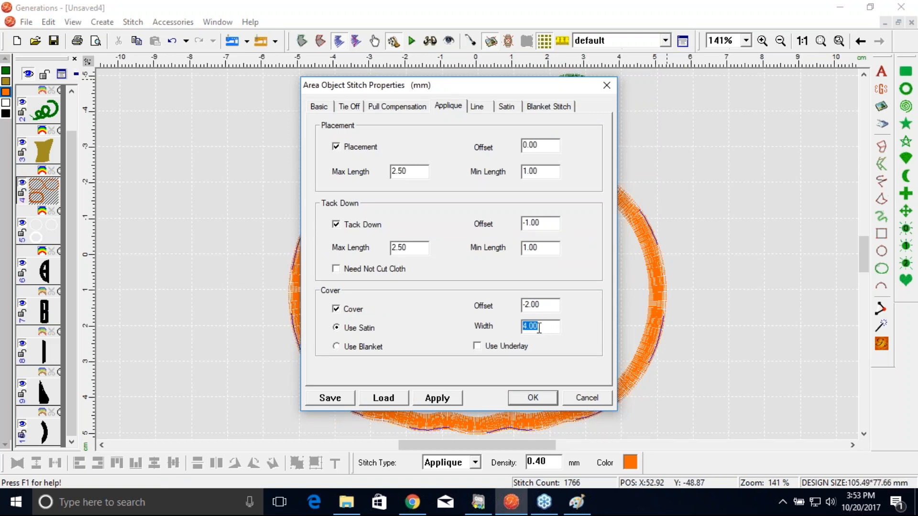
double_click(550, 306)
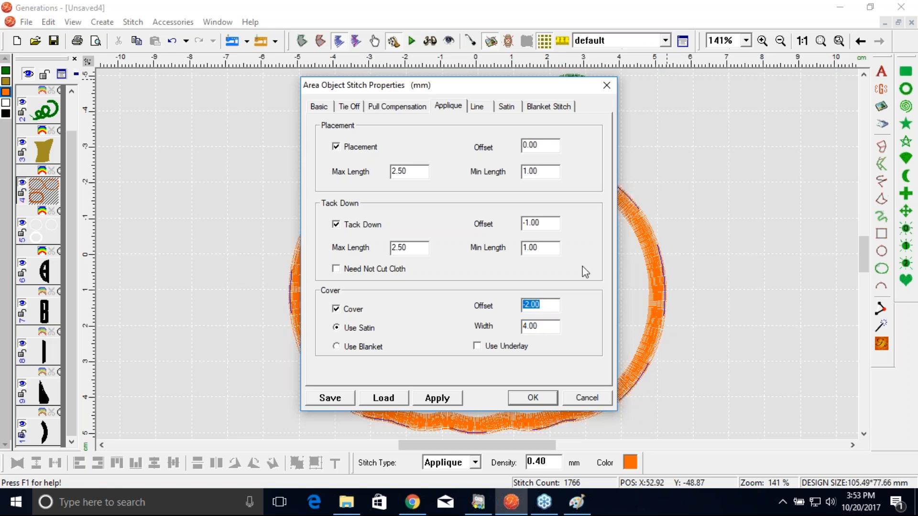
left_click_drag(497, 89, 253, 82)
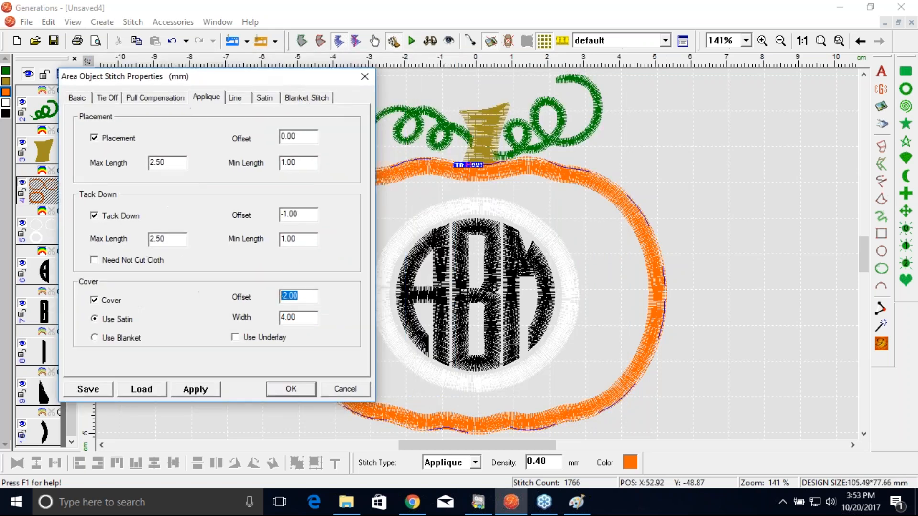
left_click(284, 297)
left_click_drag(284, 296, 328, 299)
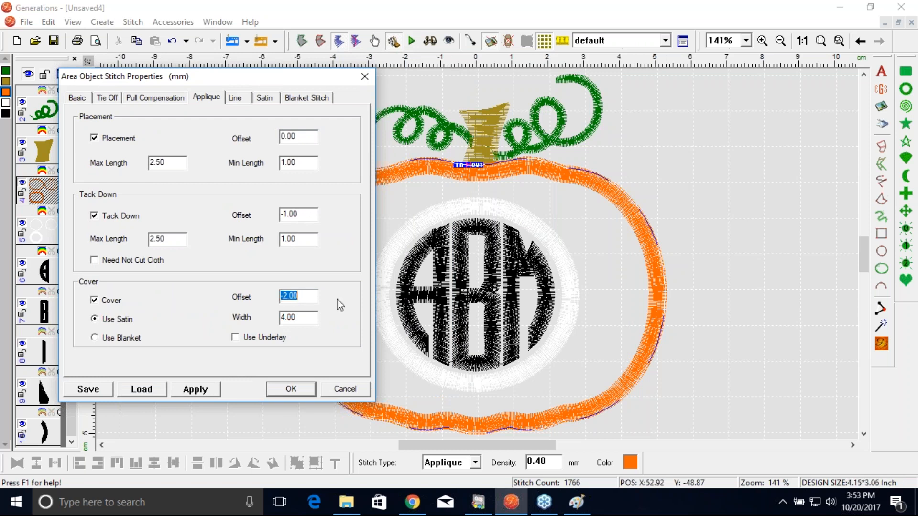
type("-1")
left_click(210, 389)
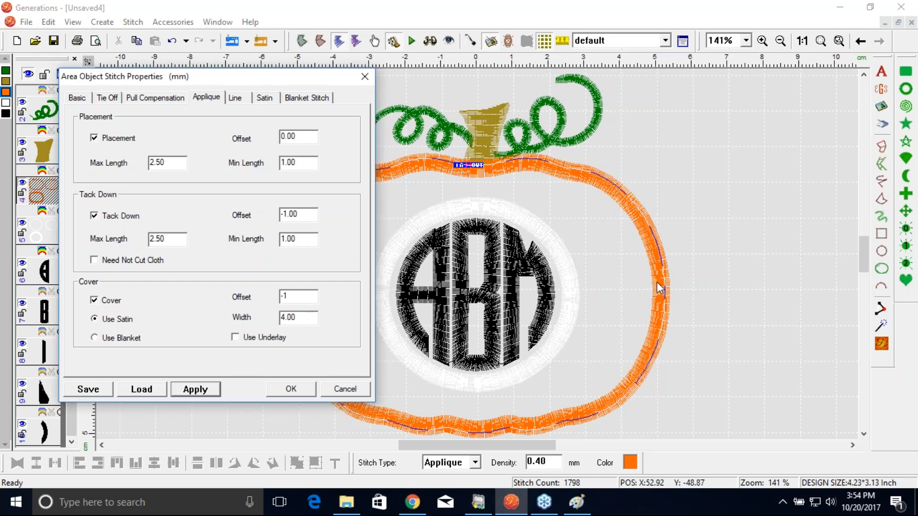
Set the pumpkin applique's cover offset back to -2 mm and apply it.
left_click(305, 318)
left_click_drag(305, 317, 278, 329)
left_click(301, 317)
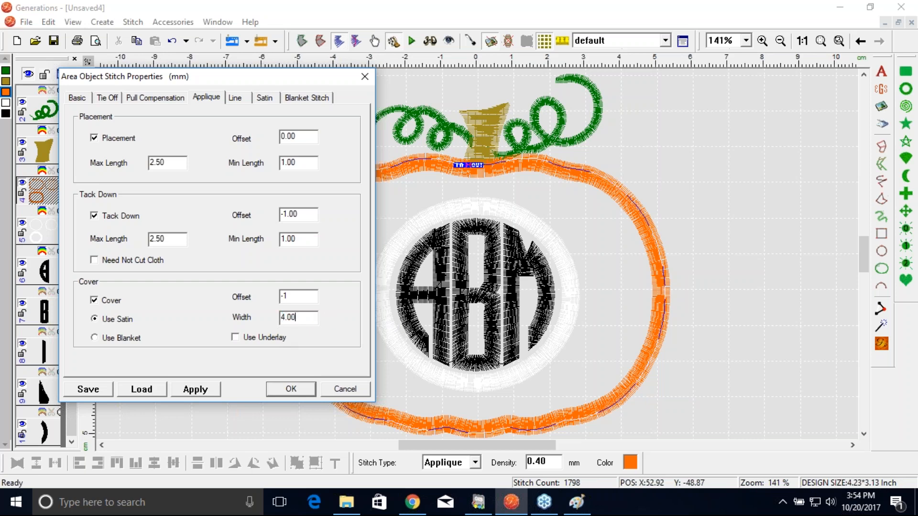
double_click(287, 296)
type("2")
left_click(211, 389)
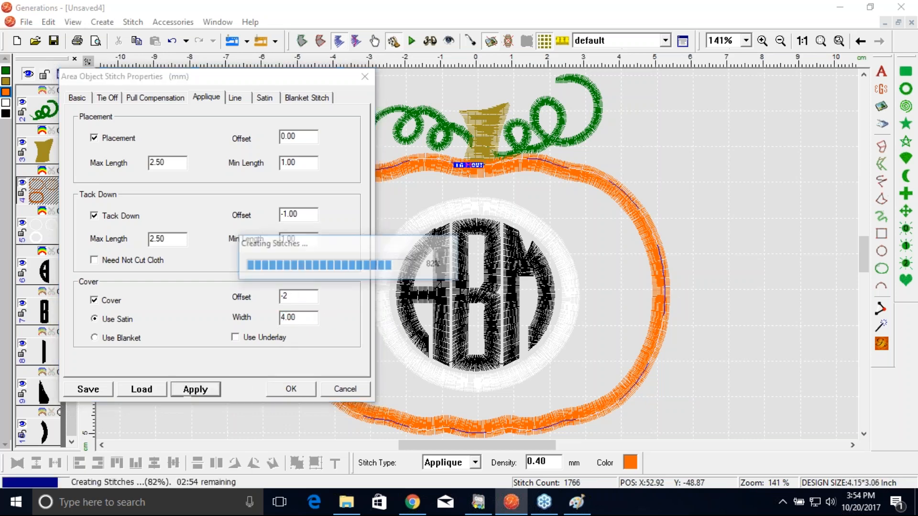
Apply a cover offset of 0 to the pumpkin applique, followed by a cover width of 3 mm.
double_click(298, 298)
type("0")
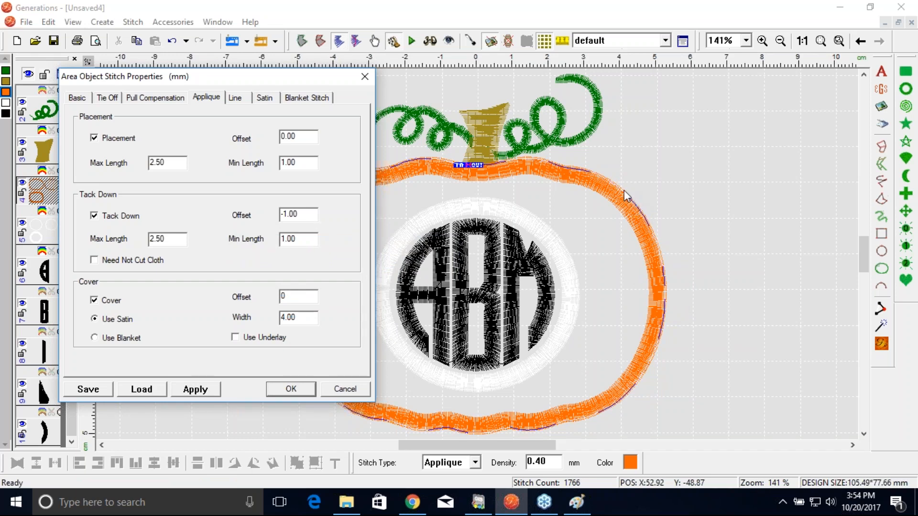
left_click(210, 391)
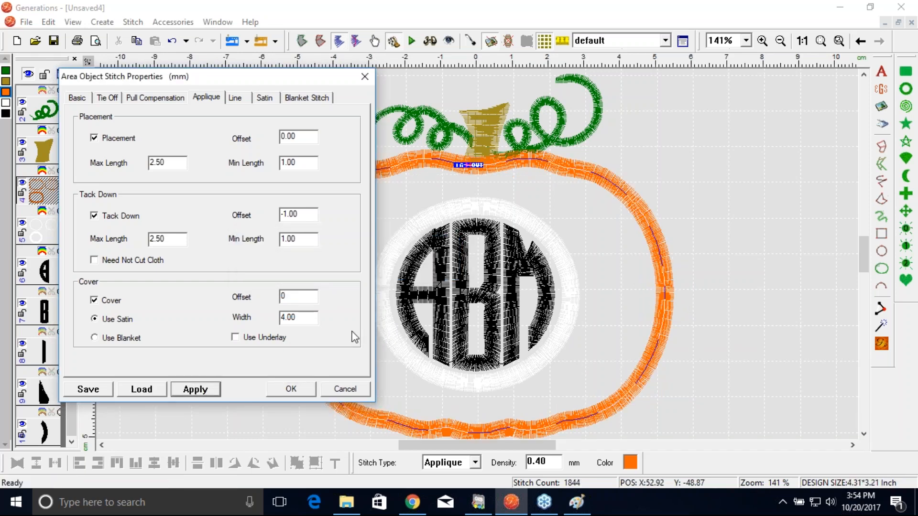
double_click(310, 318)
type("3")
left_click(204, 391)
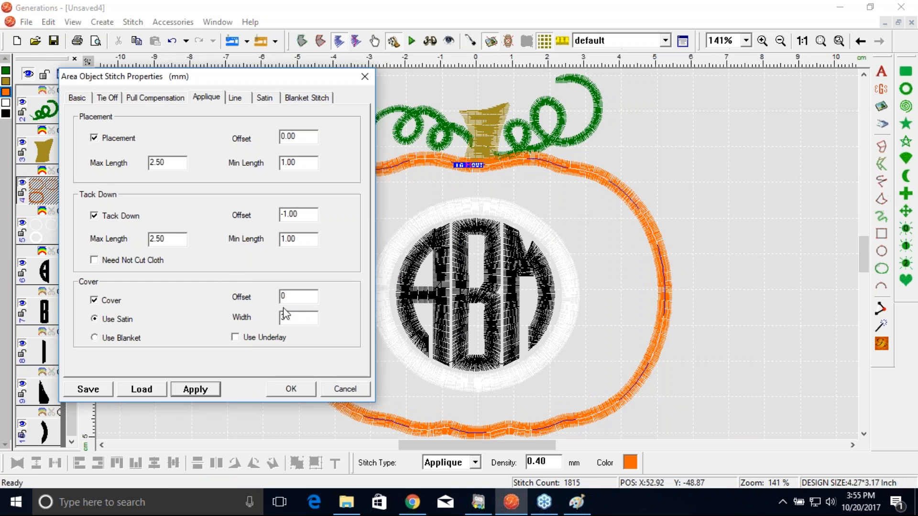
Set the cover width to 4 mm and the cover offset to -2 mm, accept the properties and deselect the pumpkin.
left_click_drag(291, 318, 250, 313)
type("4")
left_click(302, 294)
double_click(302, 294)
type("-")
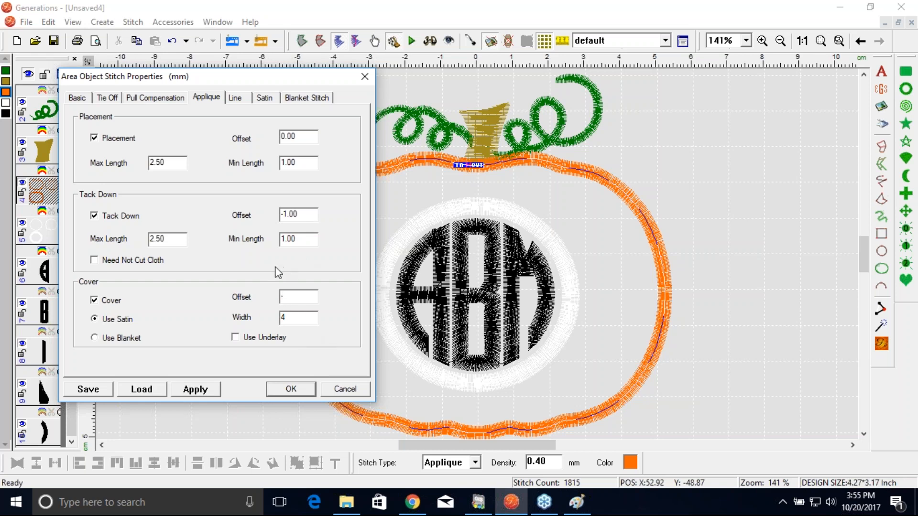
type("2")
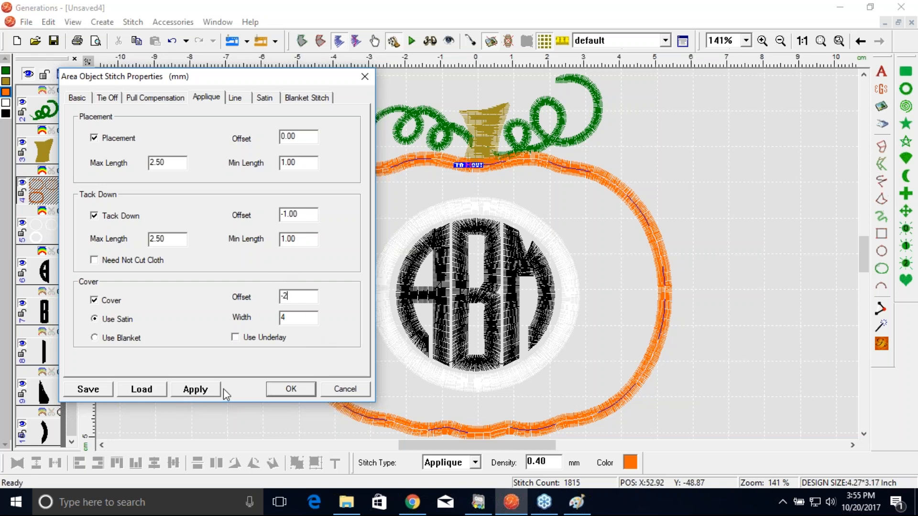
left_click(214, 392)
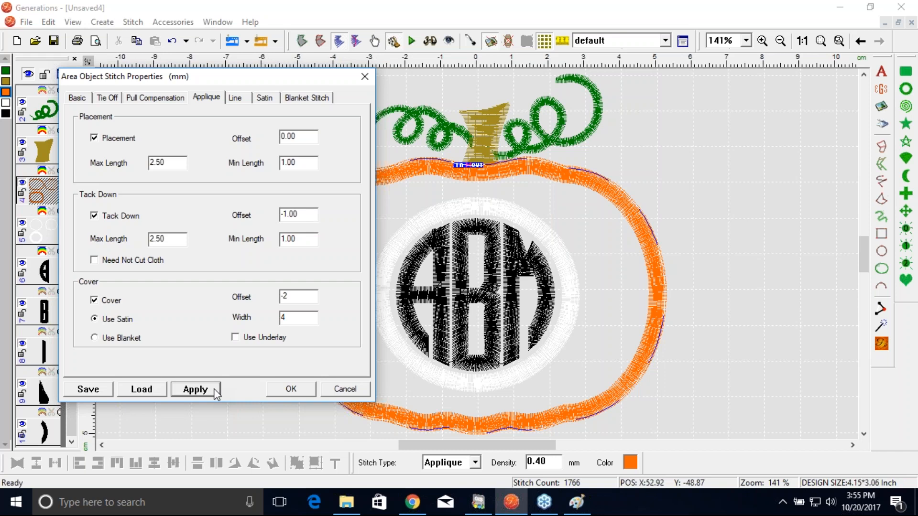
left_click(293, 388)
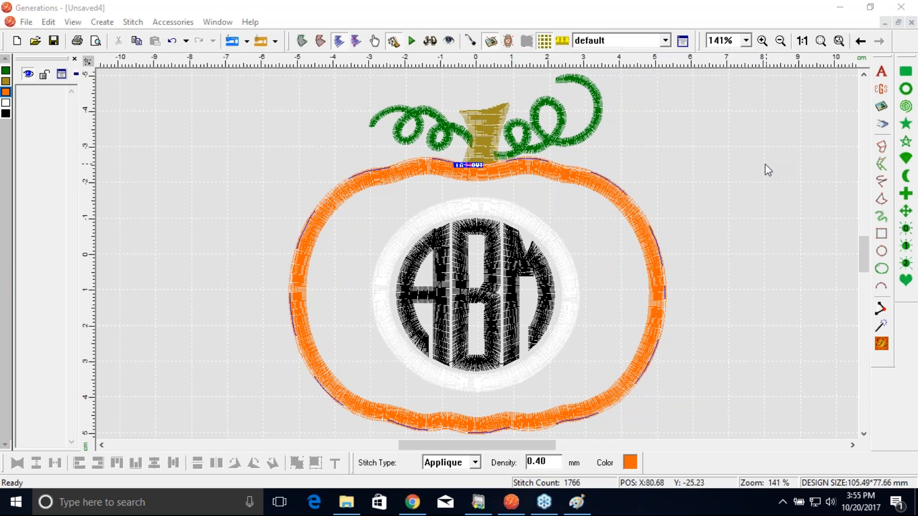
left_click(762, 189)
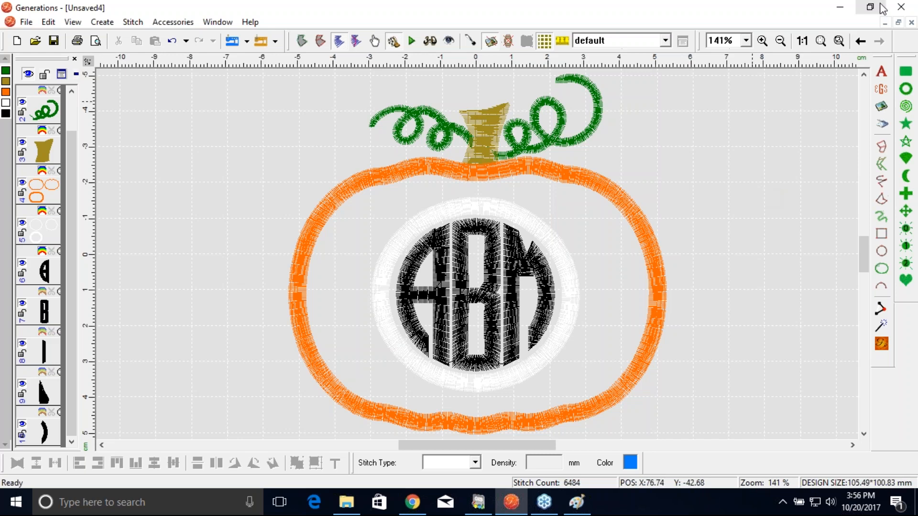
left_click(908, 23)
left_click(476, 269)
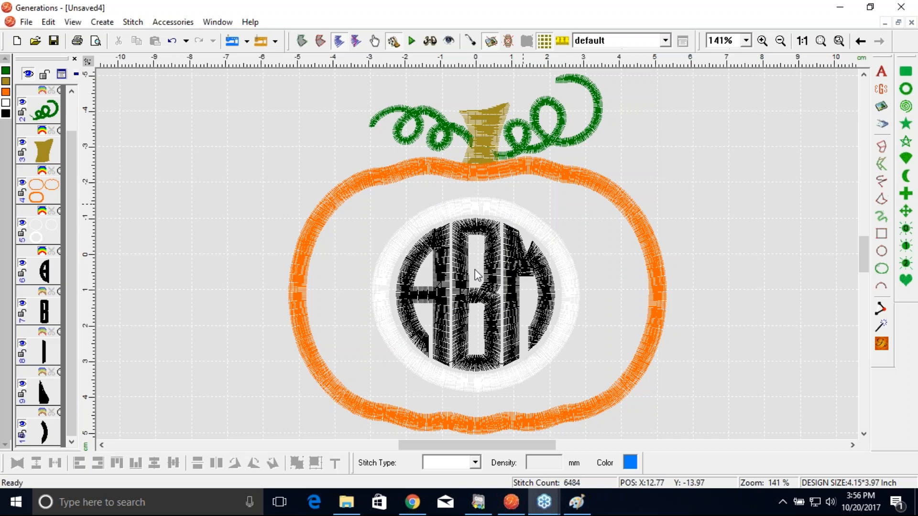